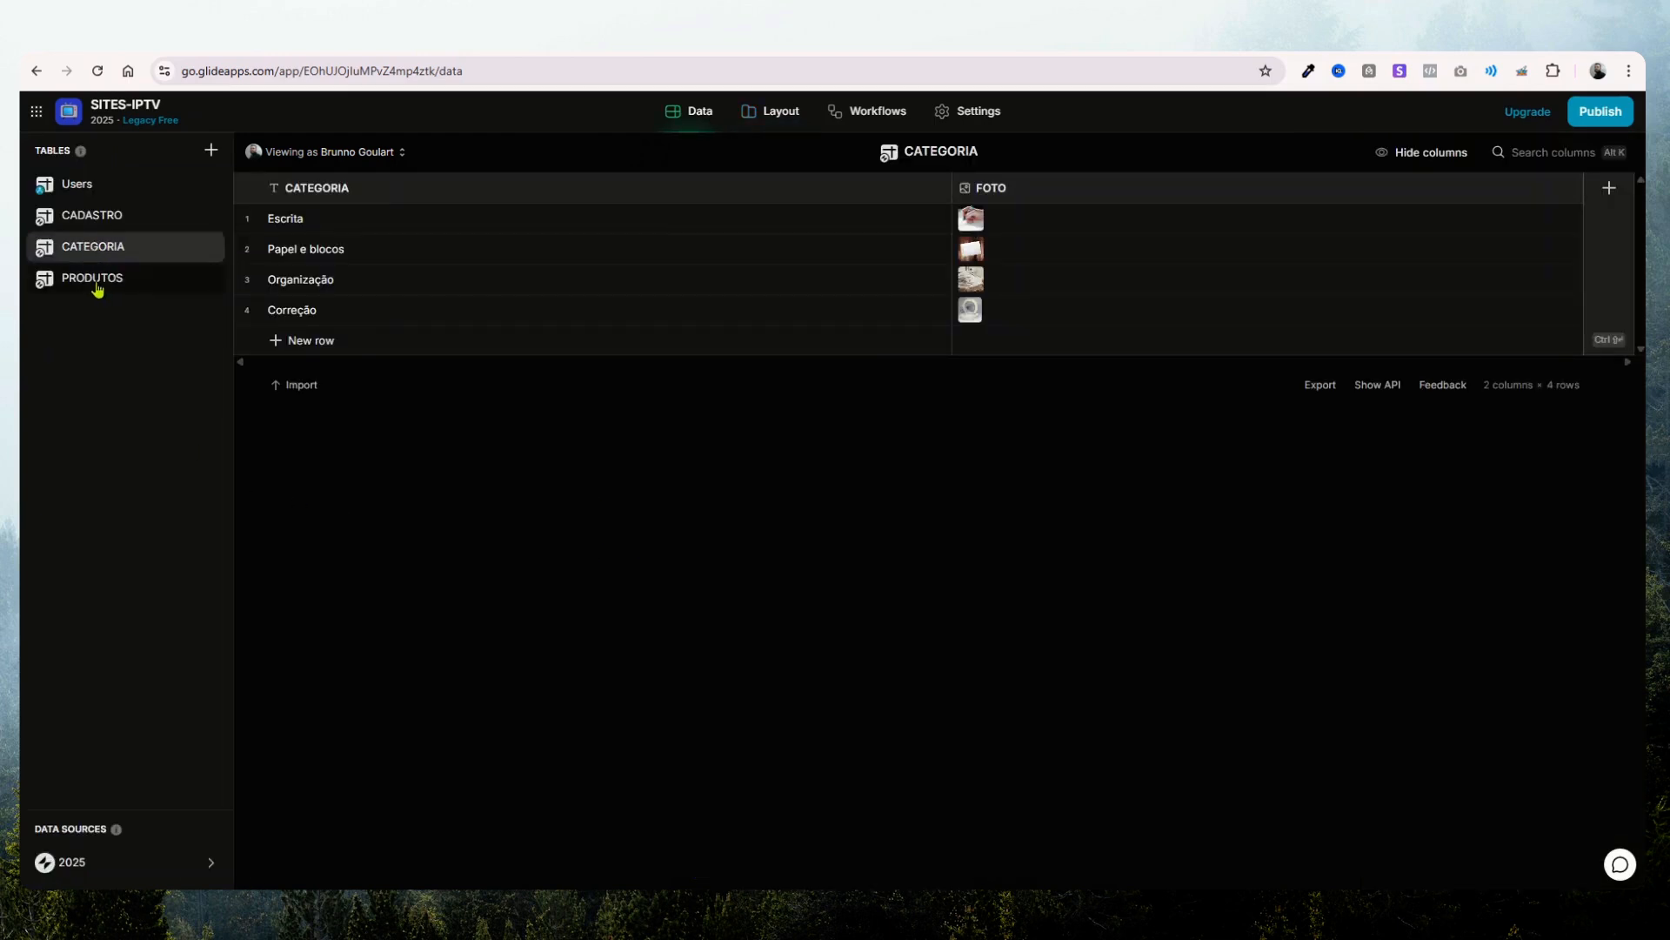
- Review the CATEGORIA table's four category rows and its CATEGORIA and FOTO columns
click(97, 287)
click(313, 229)
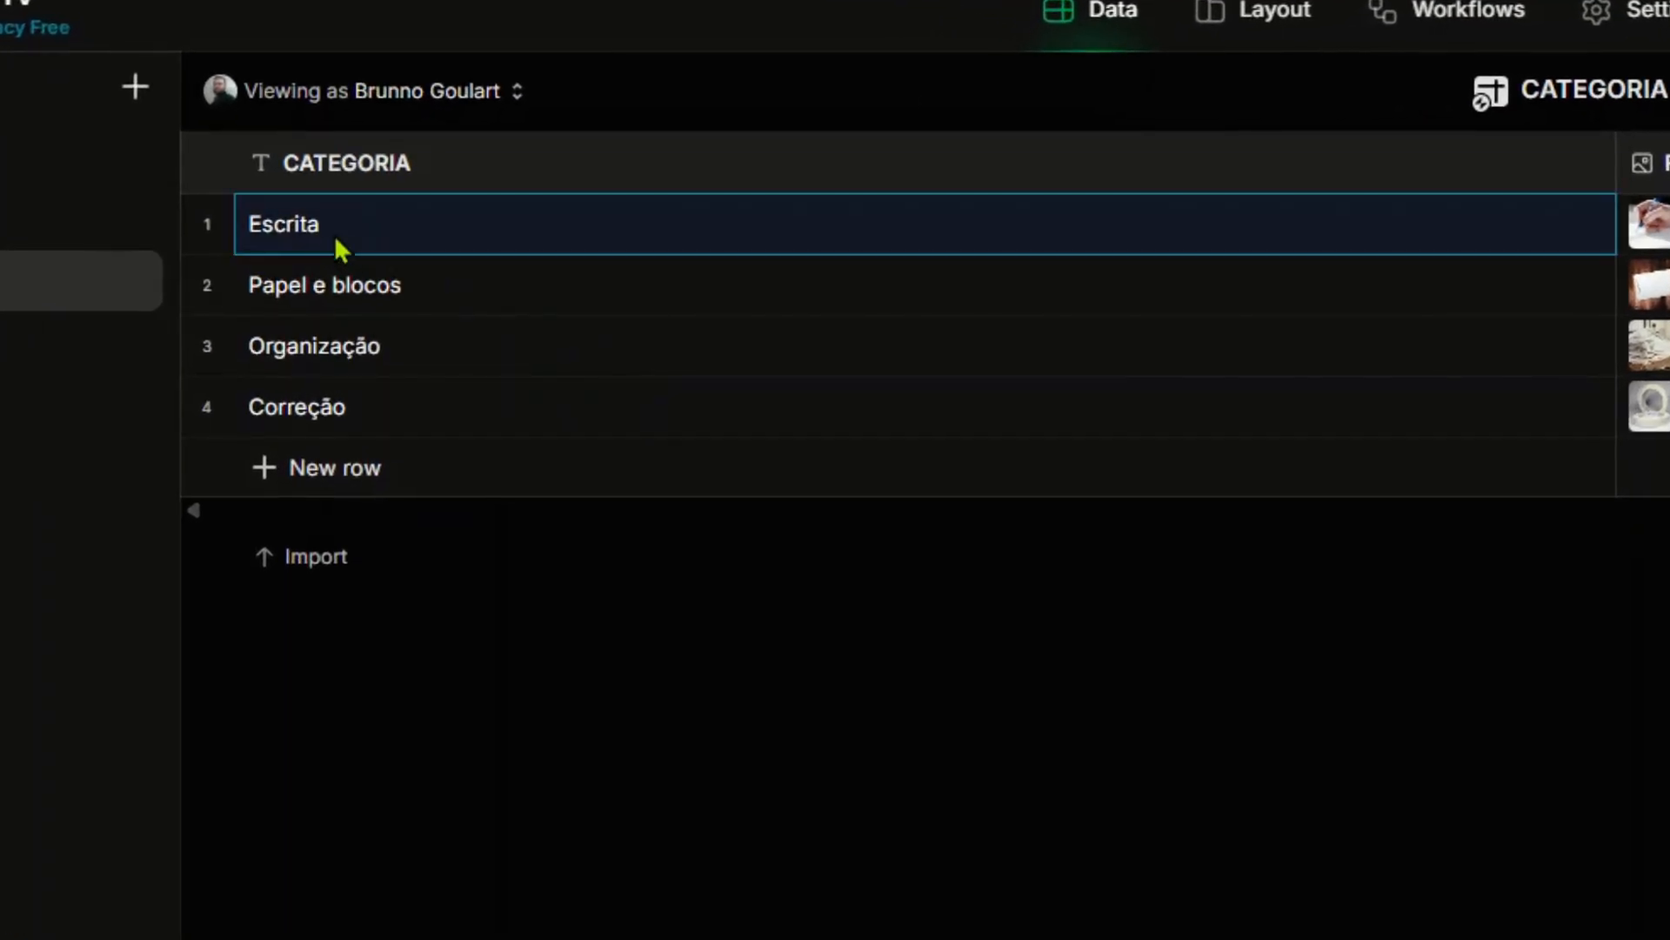
click(339, 289)
click(361, 352)
click(374, 413)
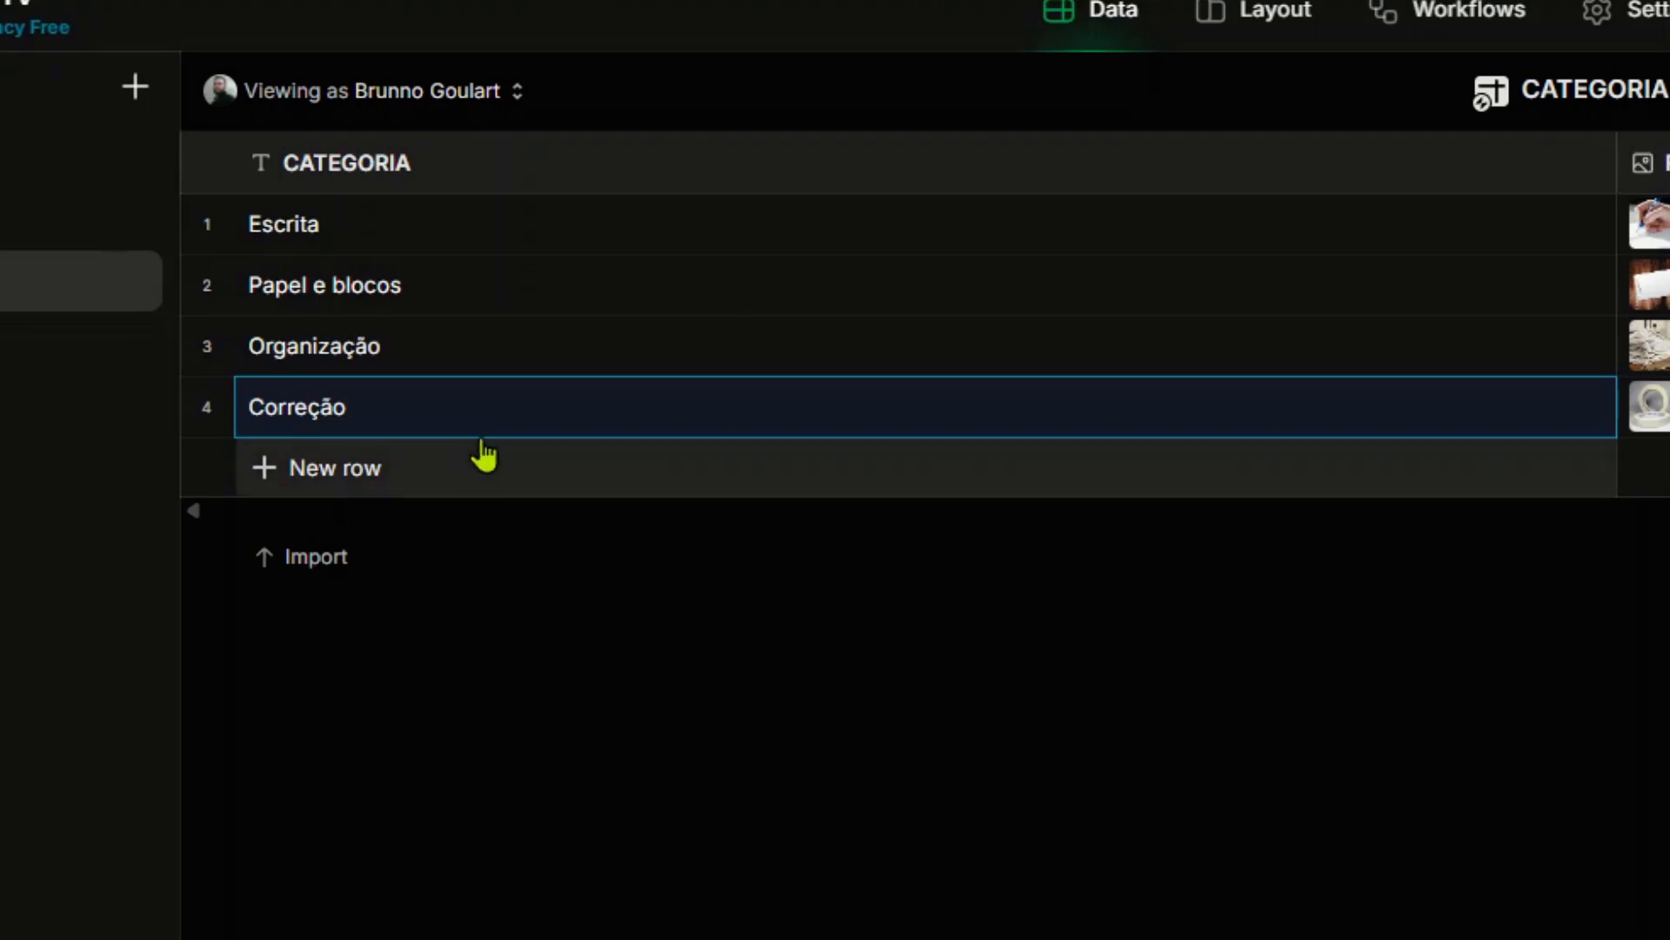
key(Right)
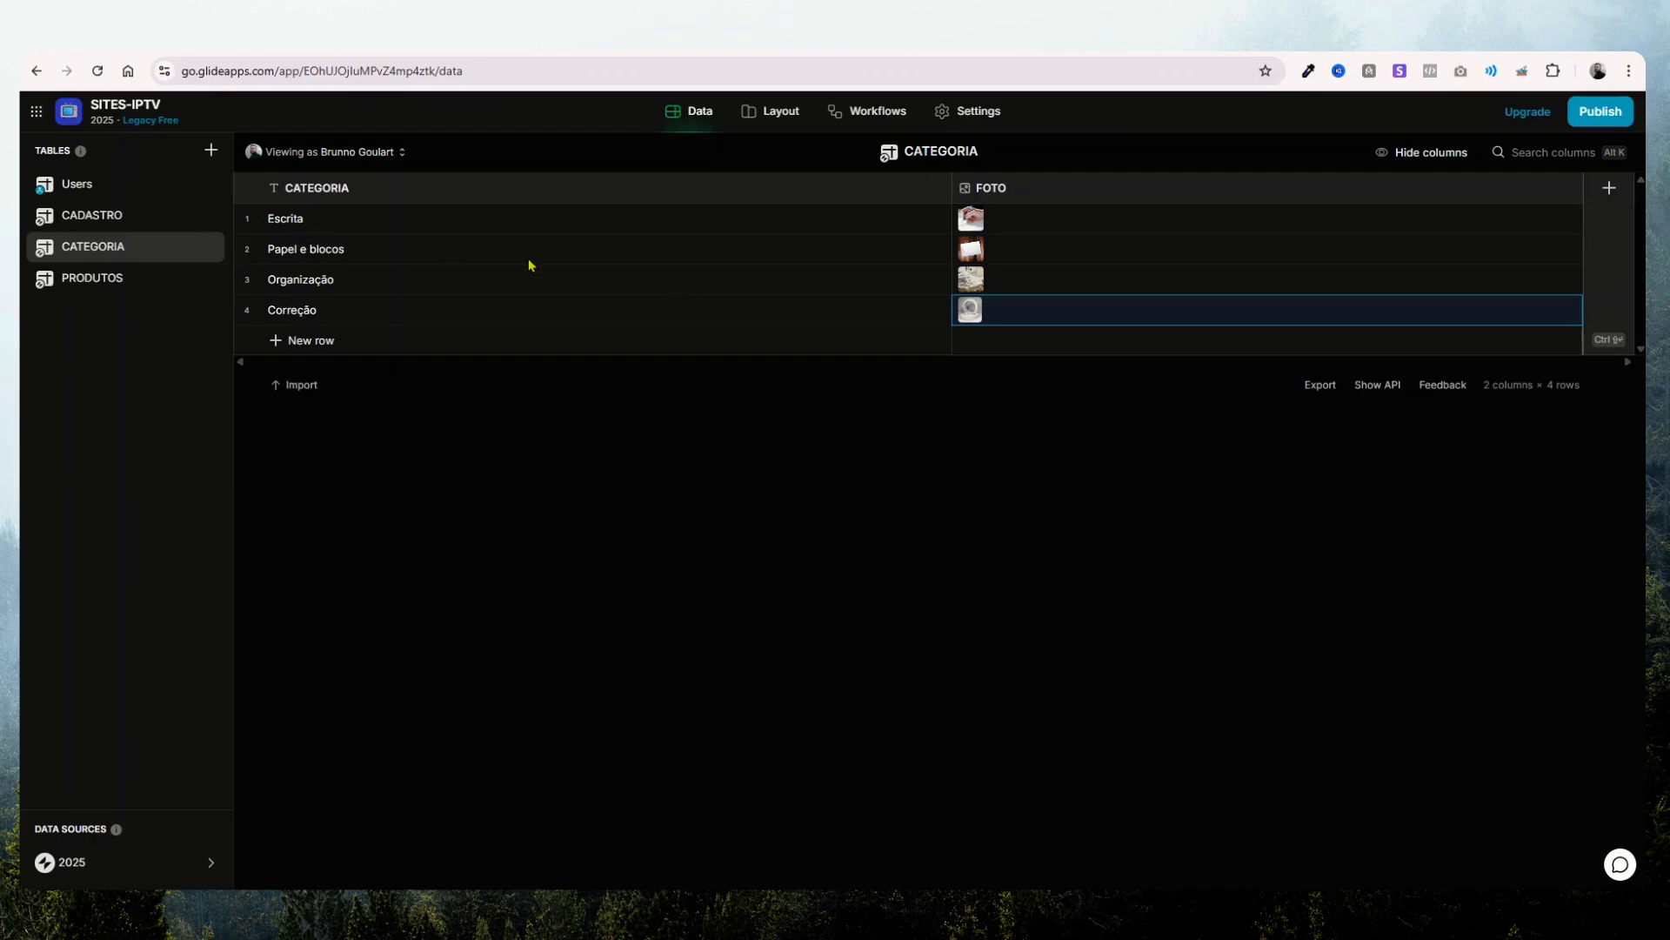
click(318, 193)
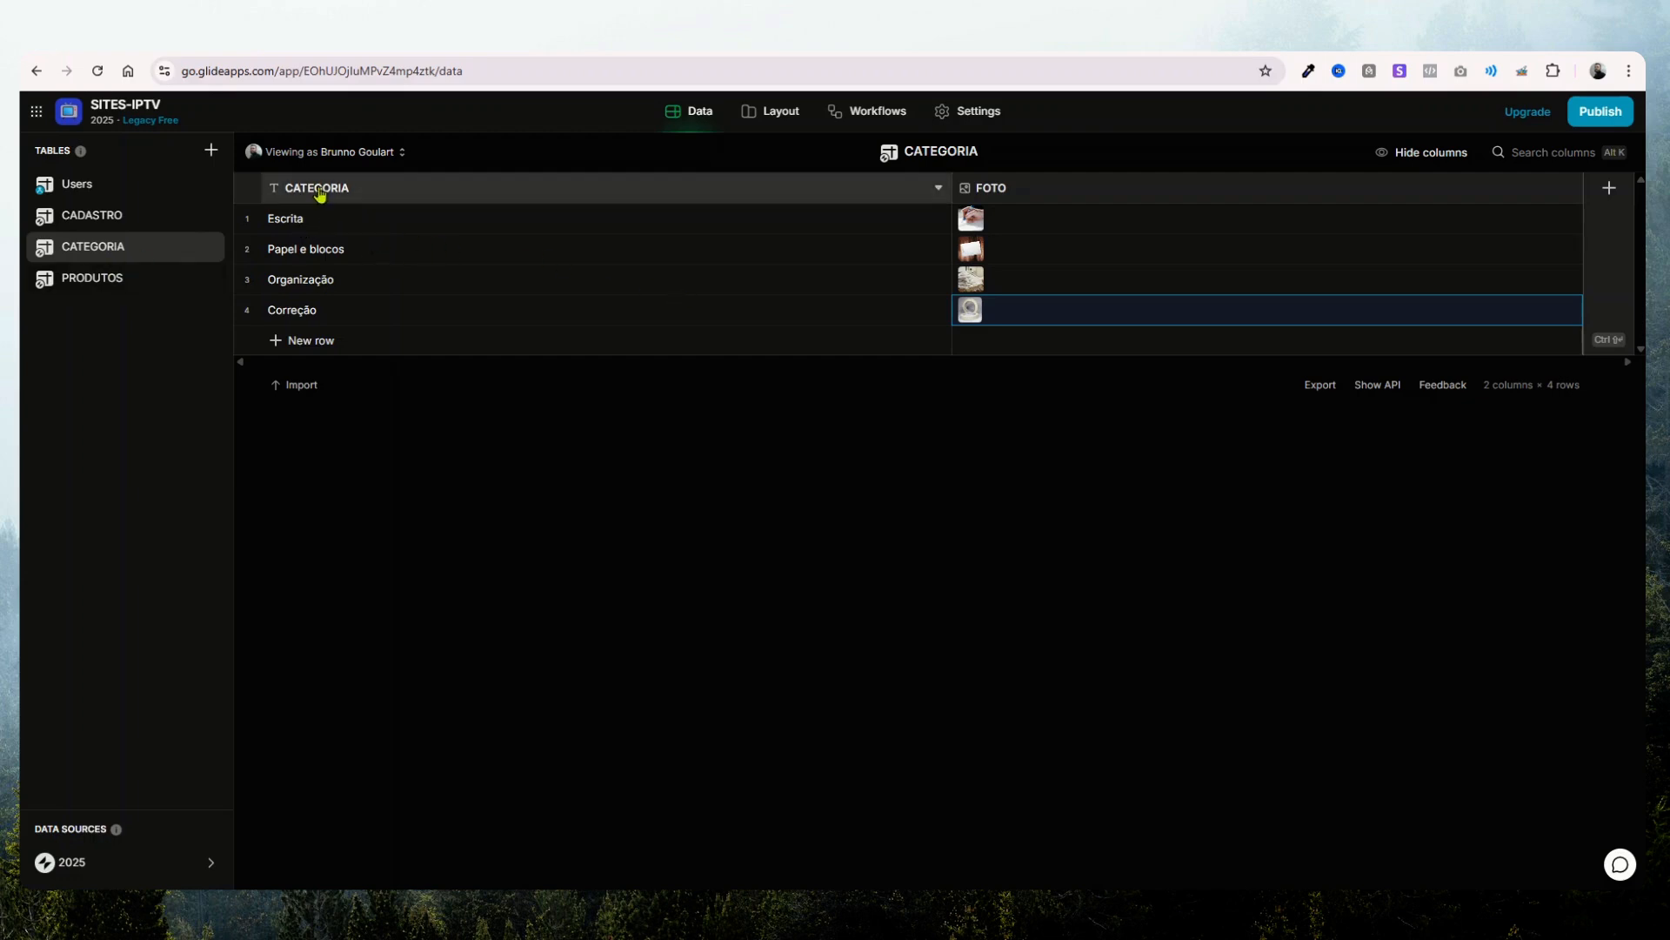
click(1074, 189)
- Review the NOME, CATEGORIA, DESCRIÇÃO, QTD and IMAGEM columns of the PRODUTOS table
click(137, 285)
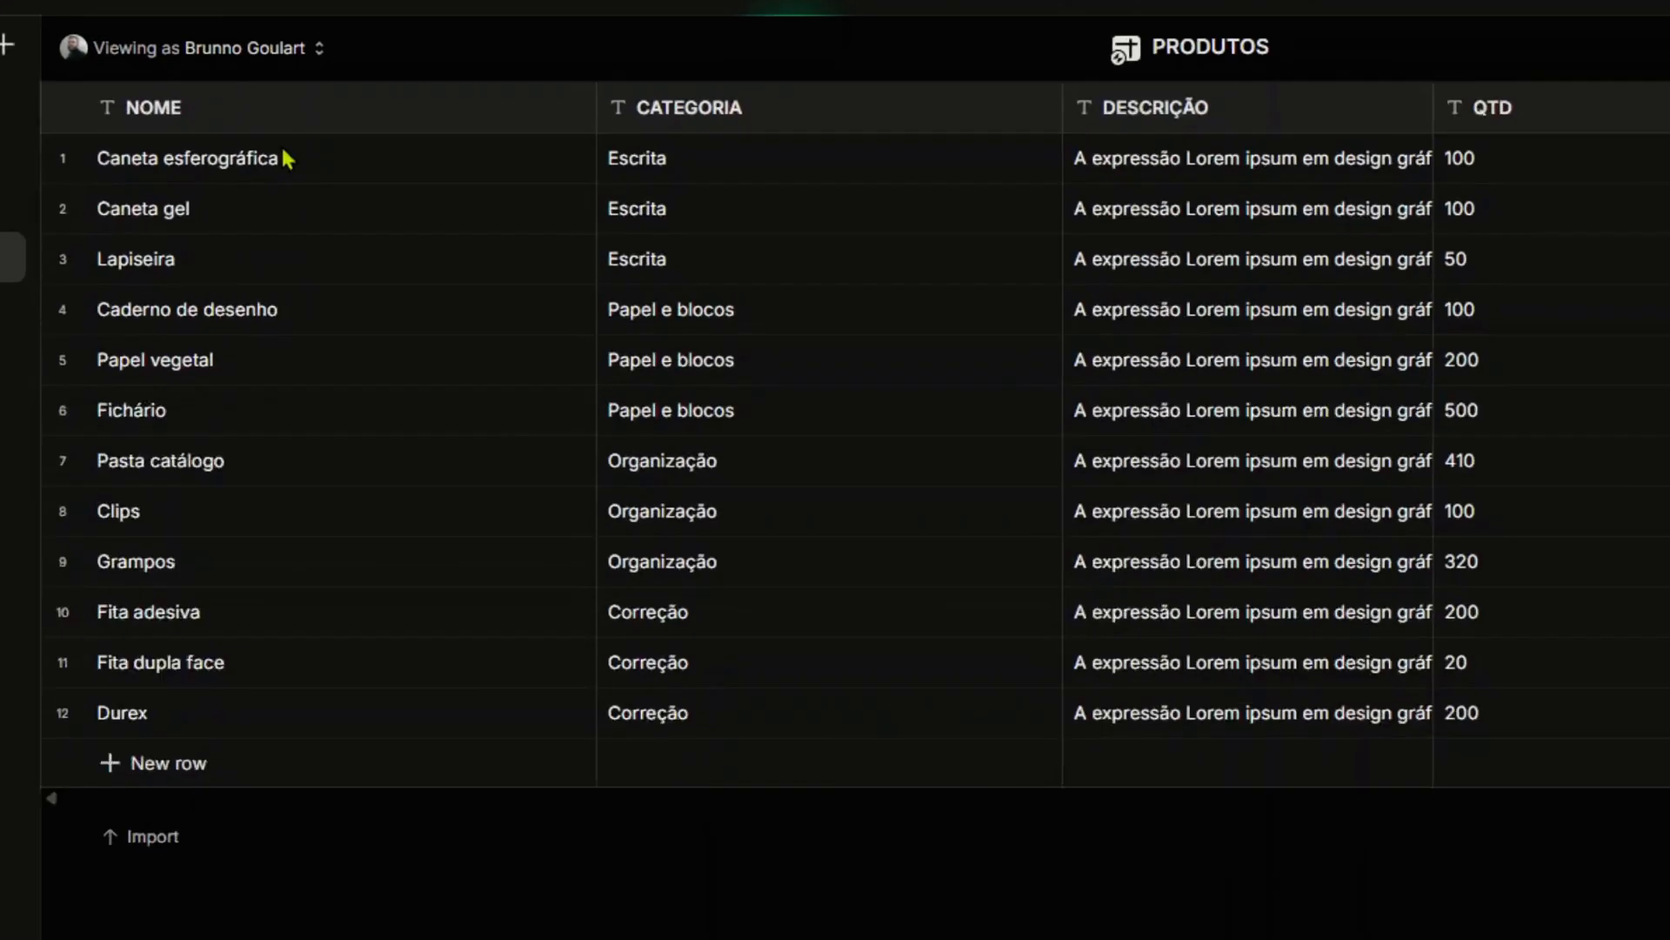
click(644, 189)
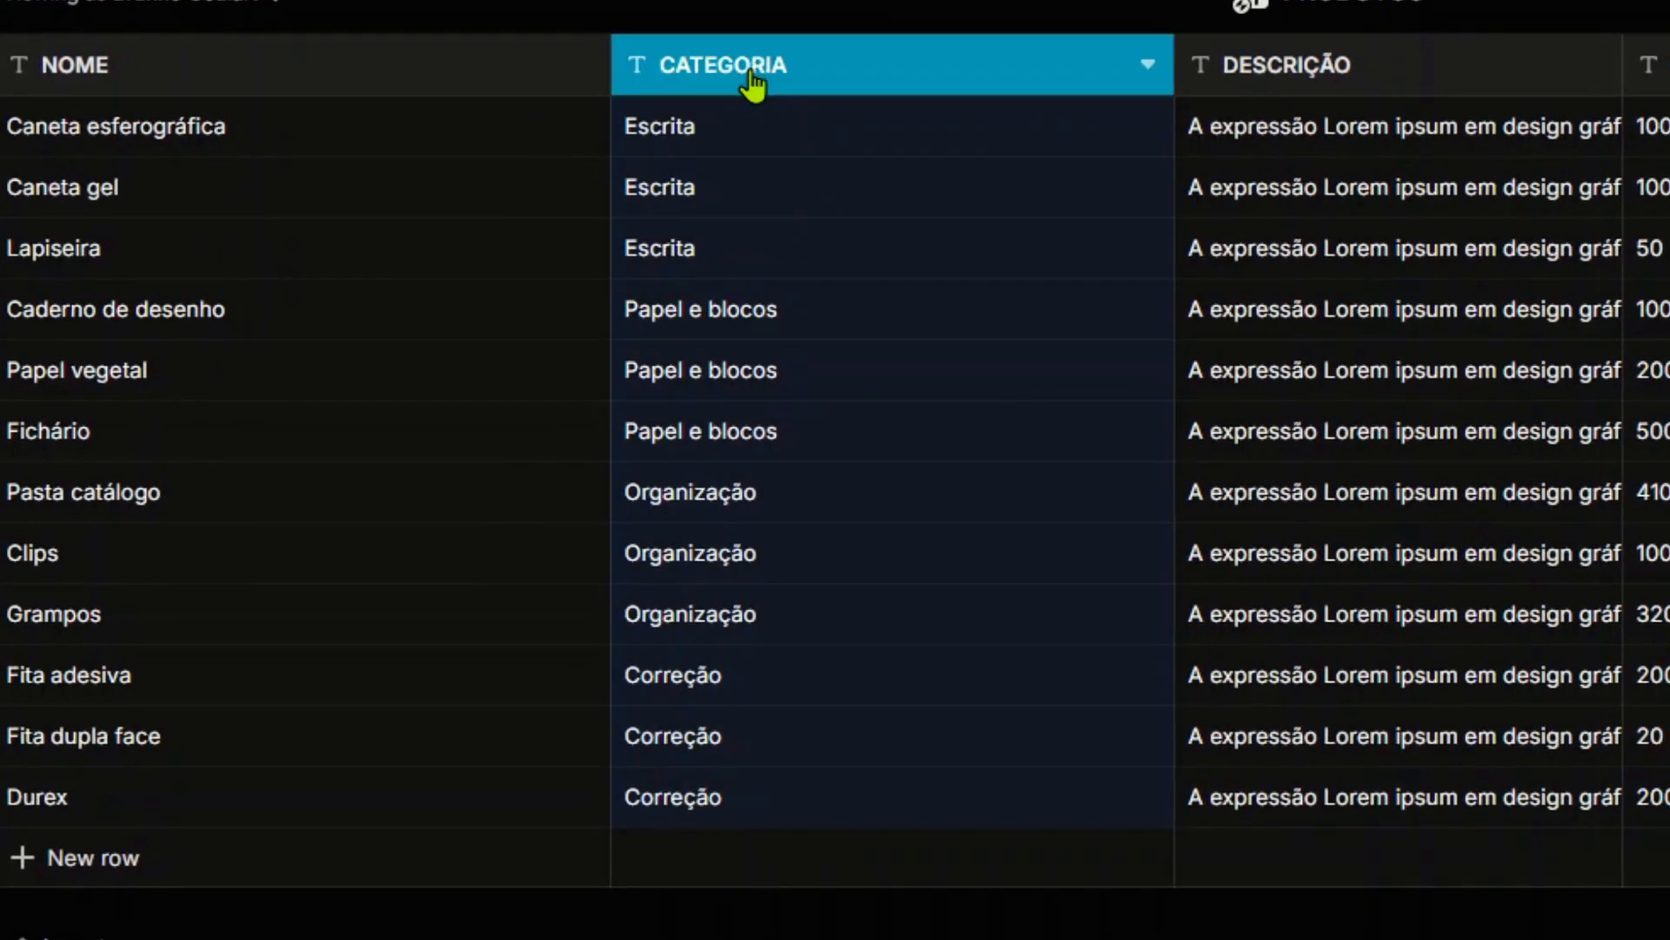
click(216, 83)
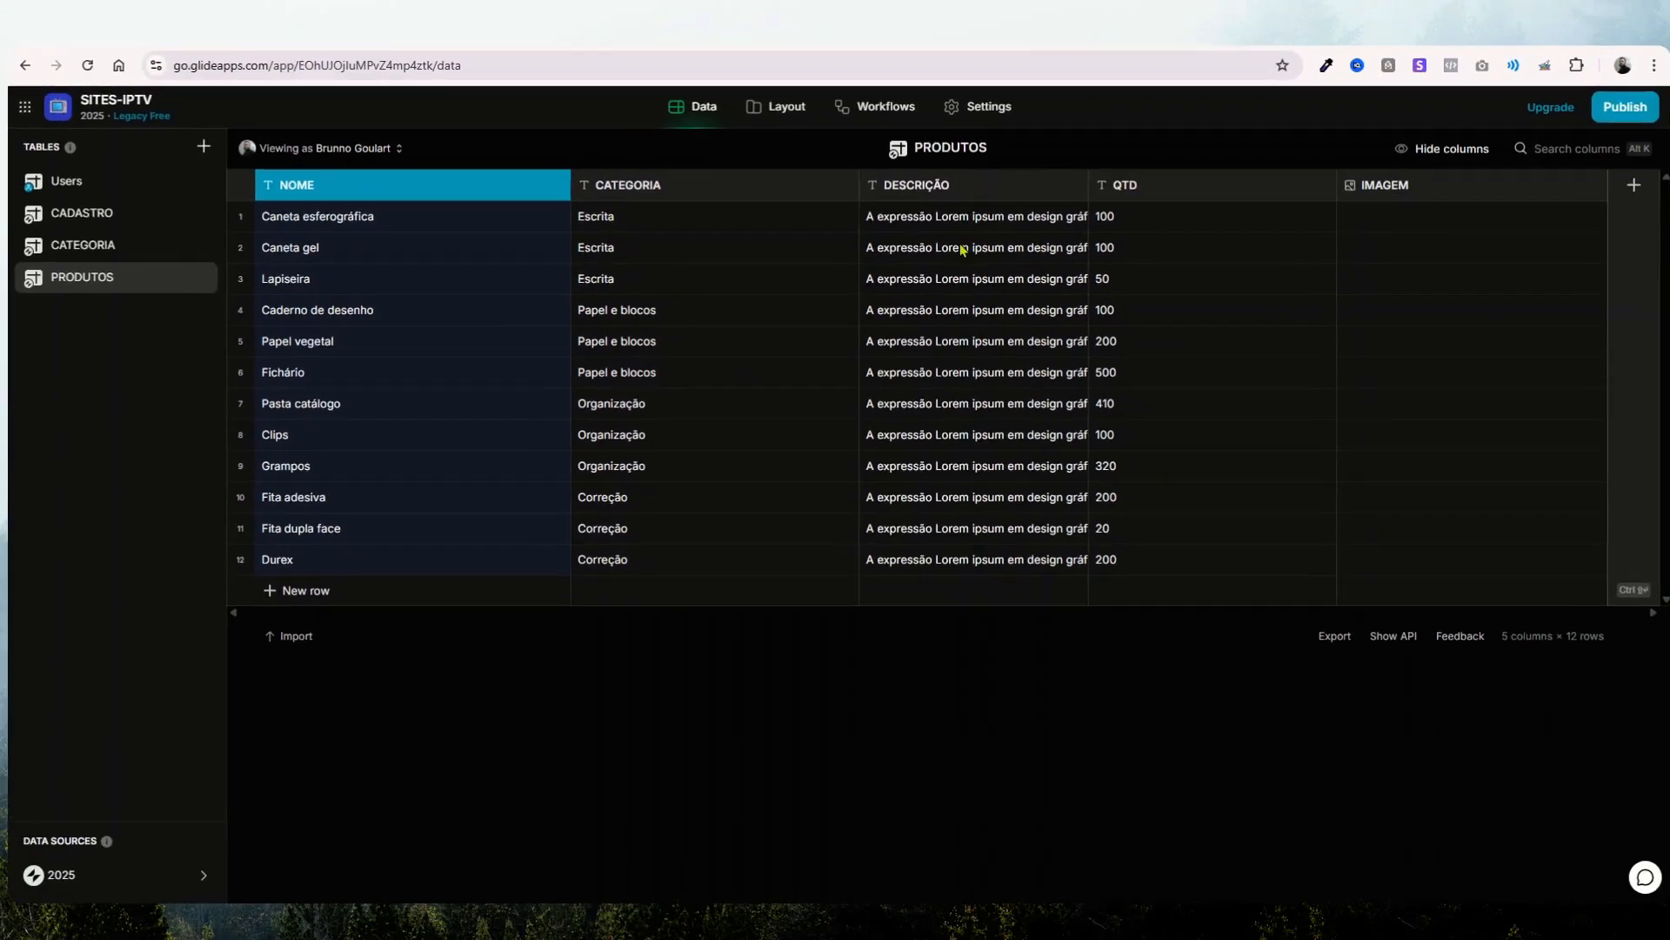
click(913, 184)
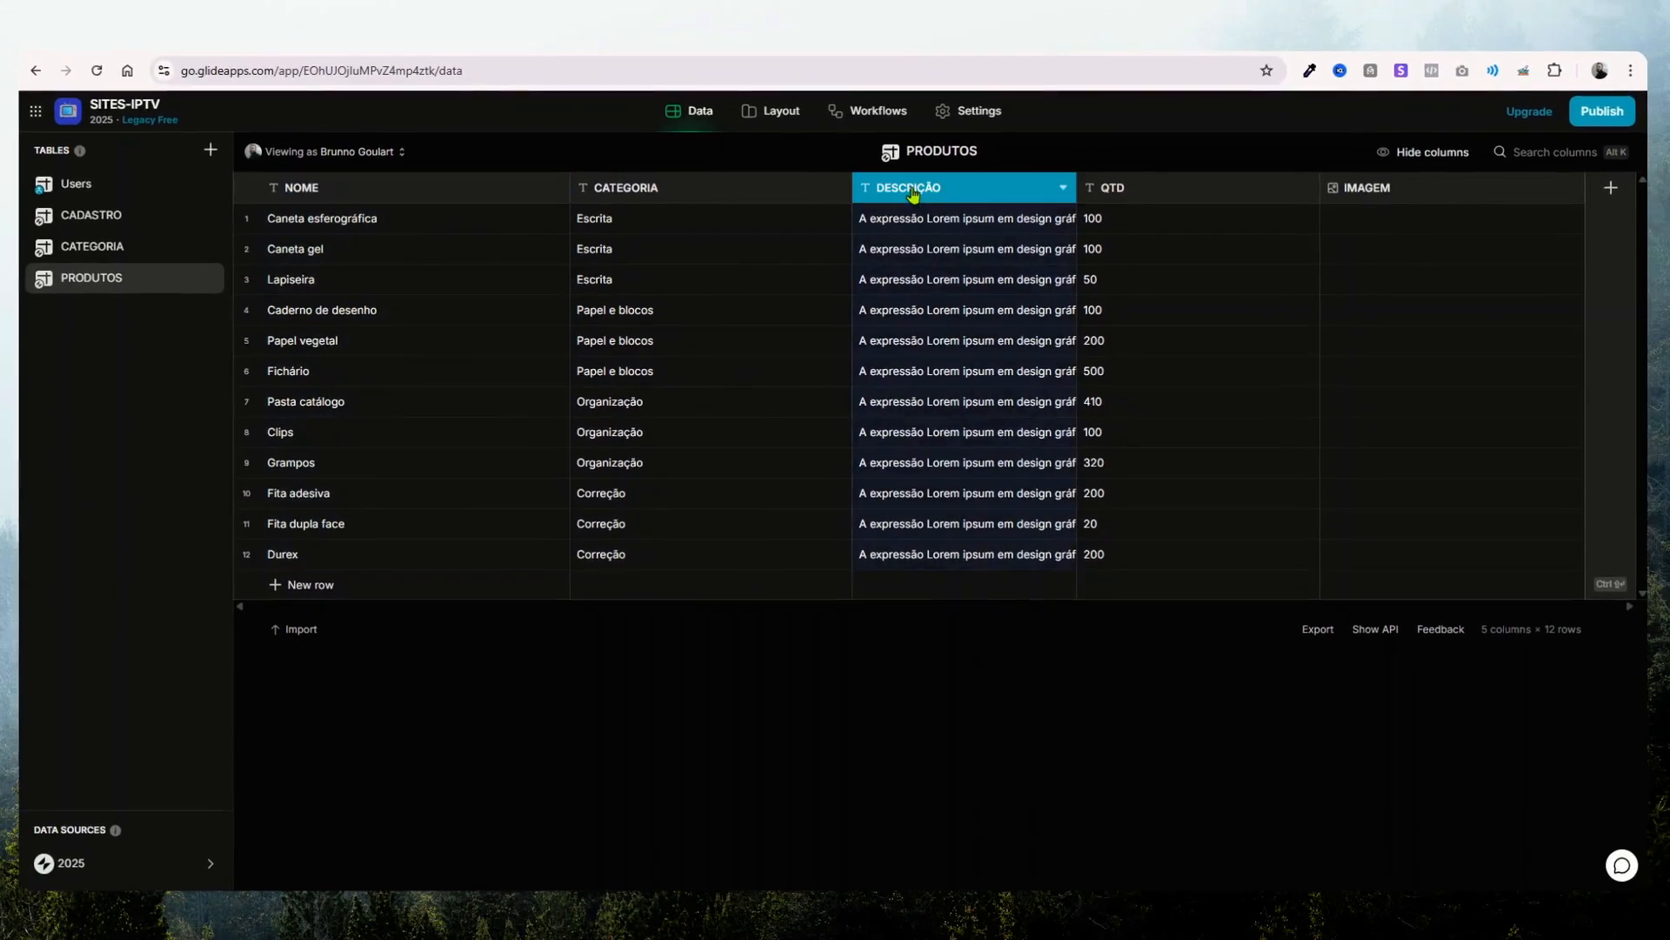
click(1122, 185)
click(1419, 184)
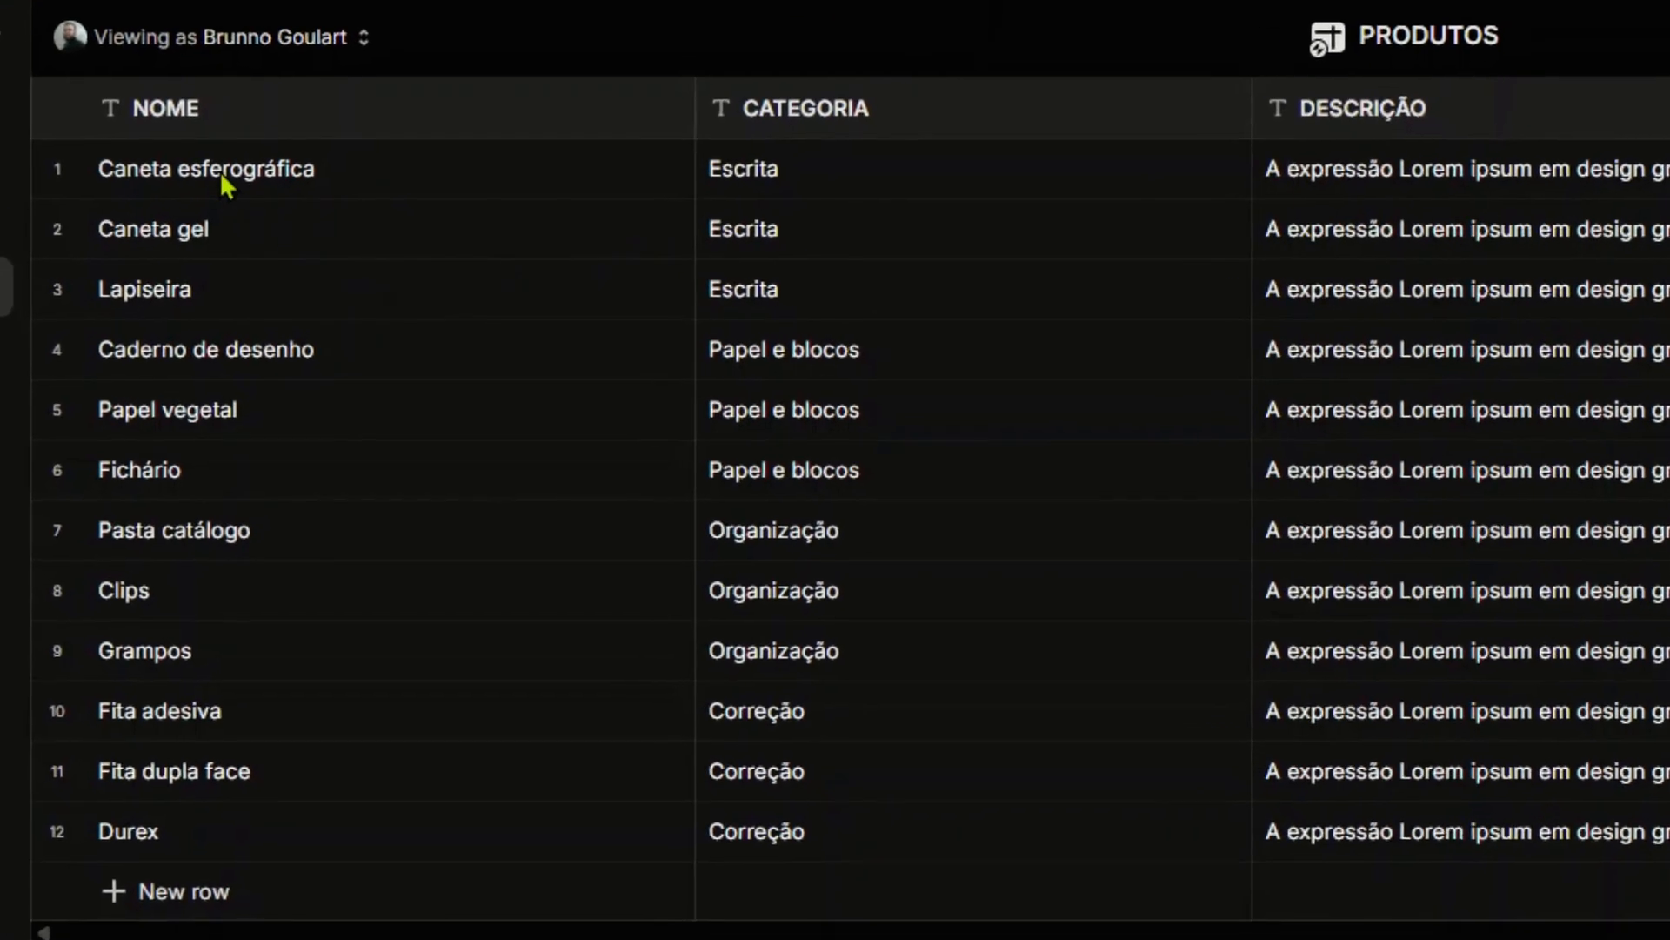
- Check which category is assigned to Caneta esferográfica, Caneta gel and Lapiseira in PRODUTOS
click(325, 224)
click(767, 174)
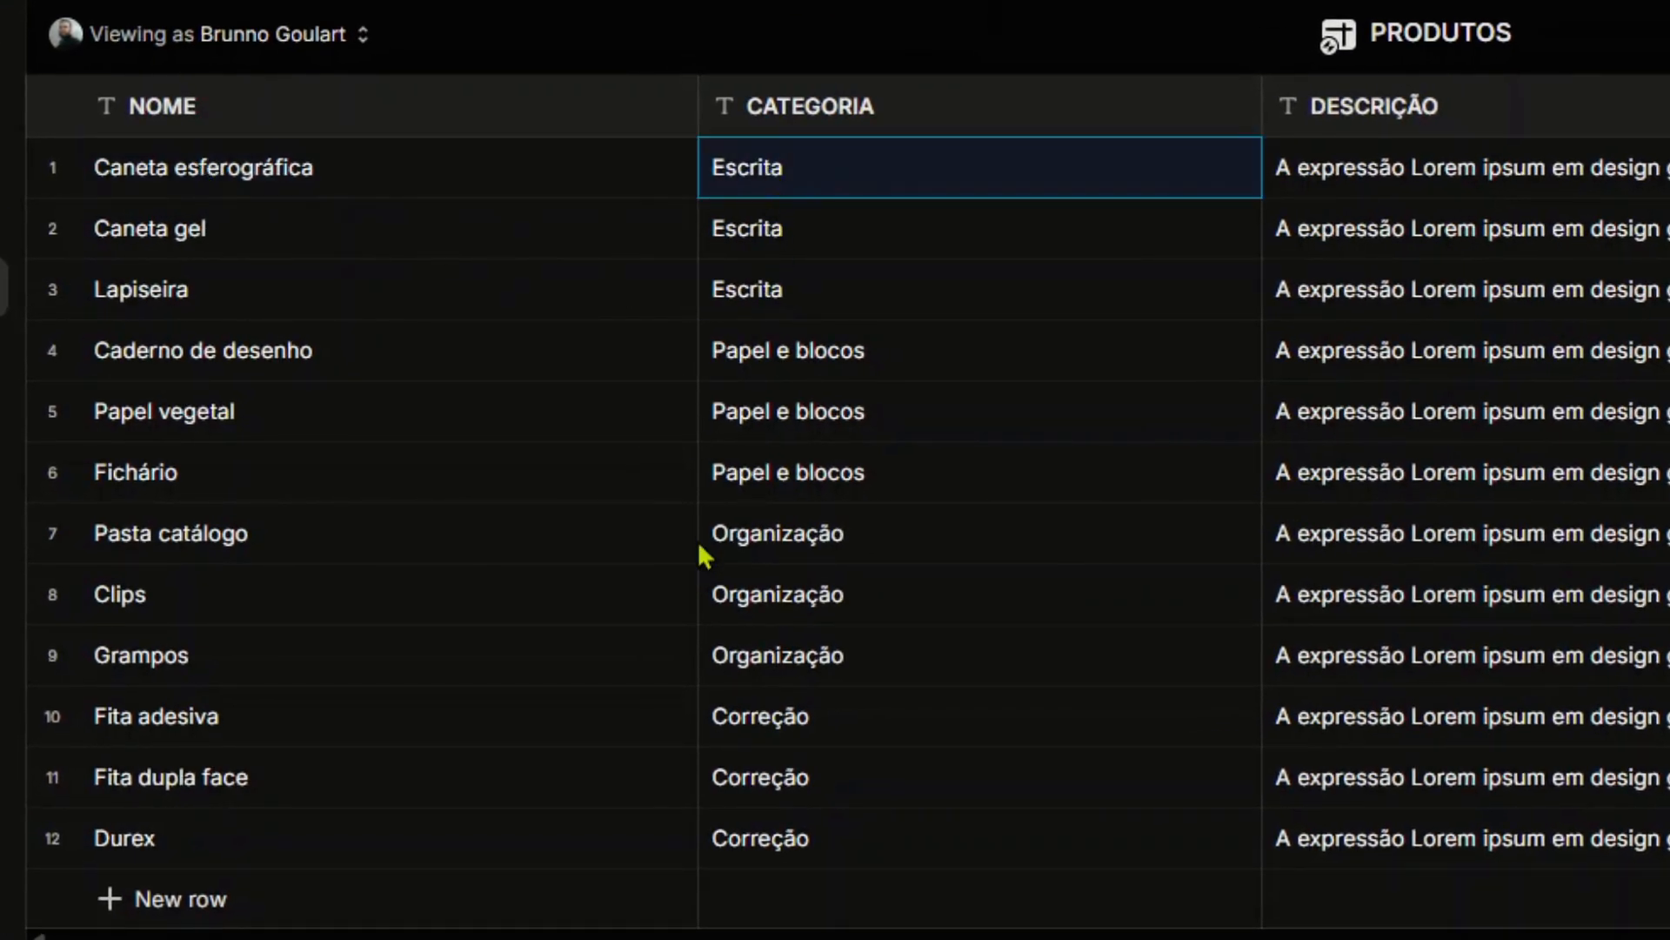
click(157, 235)
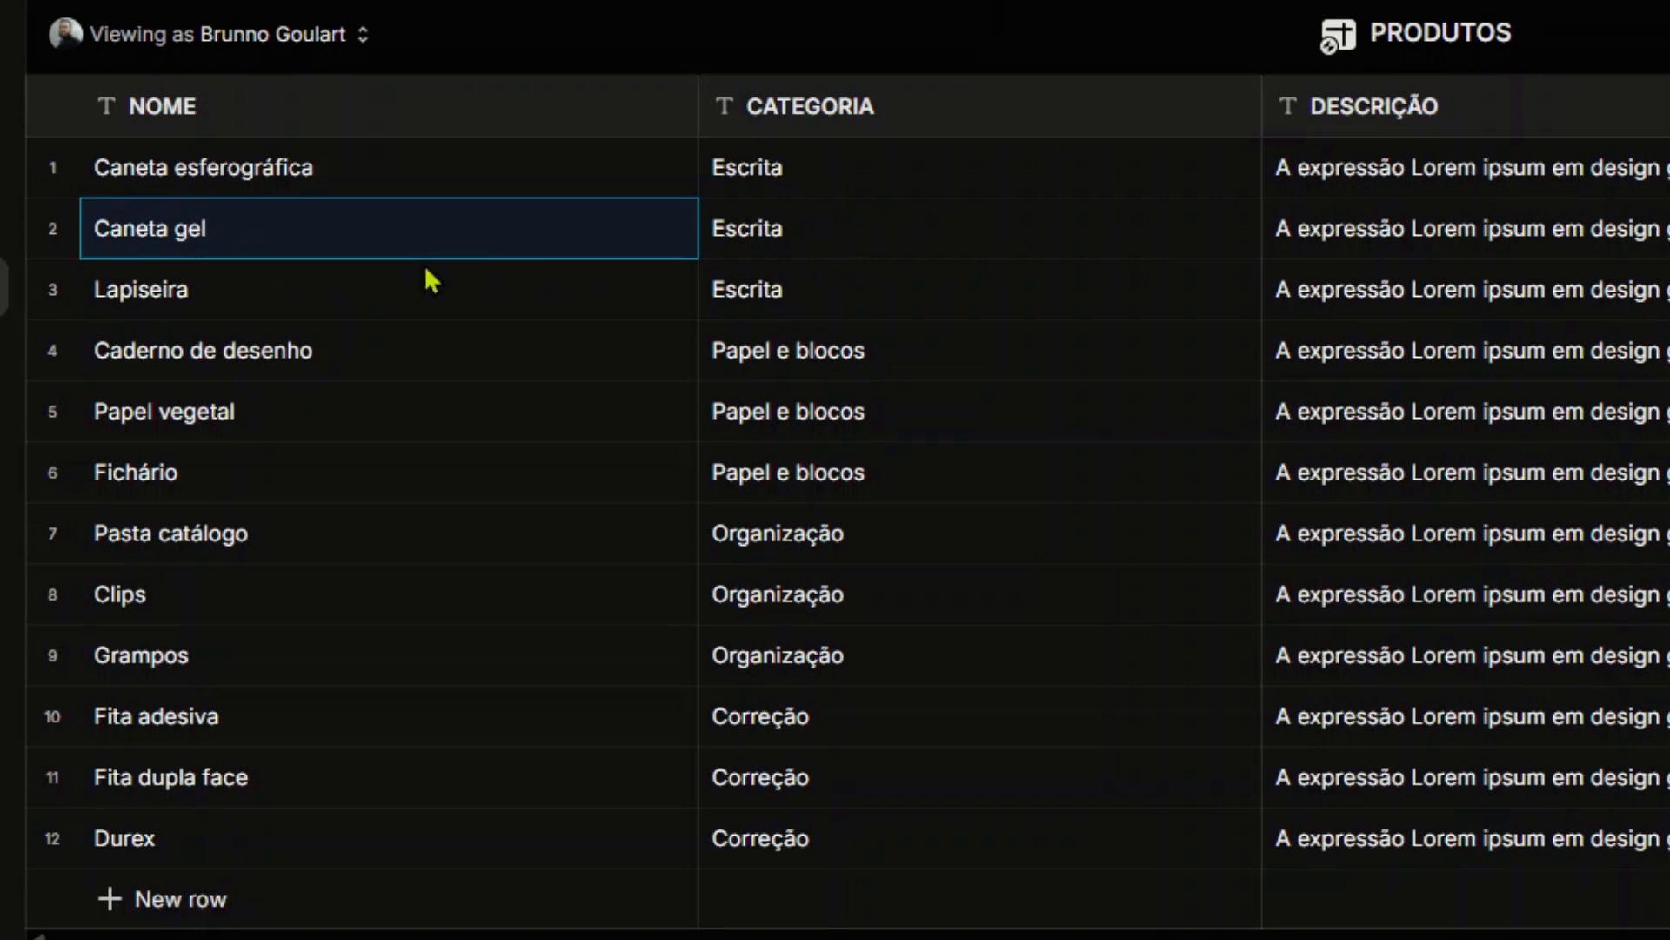
click(781, 230)
click(180, 295)
click(814, 300)
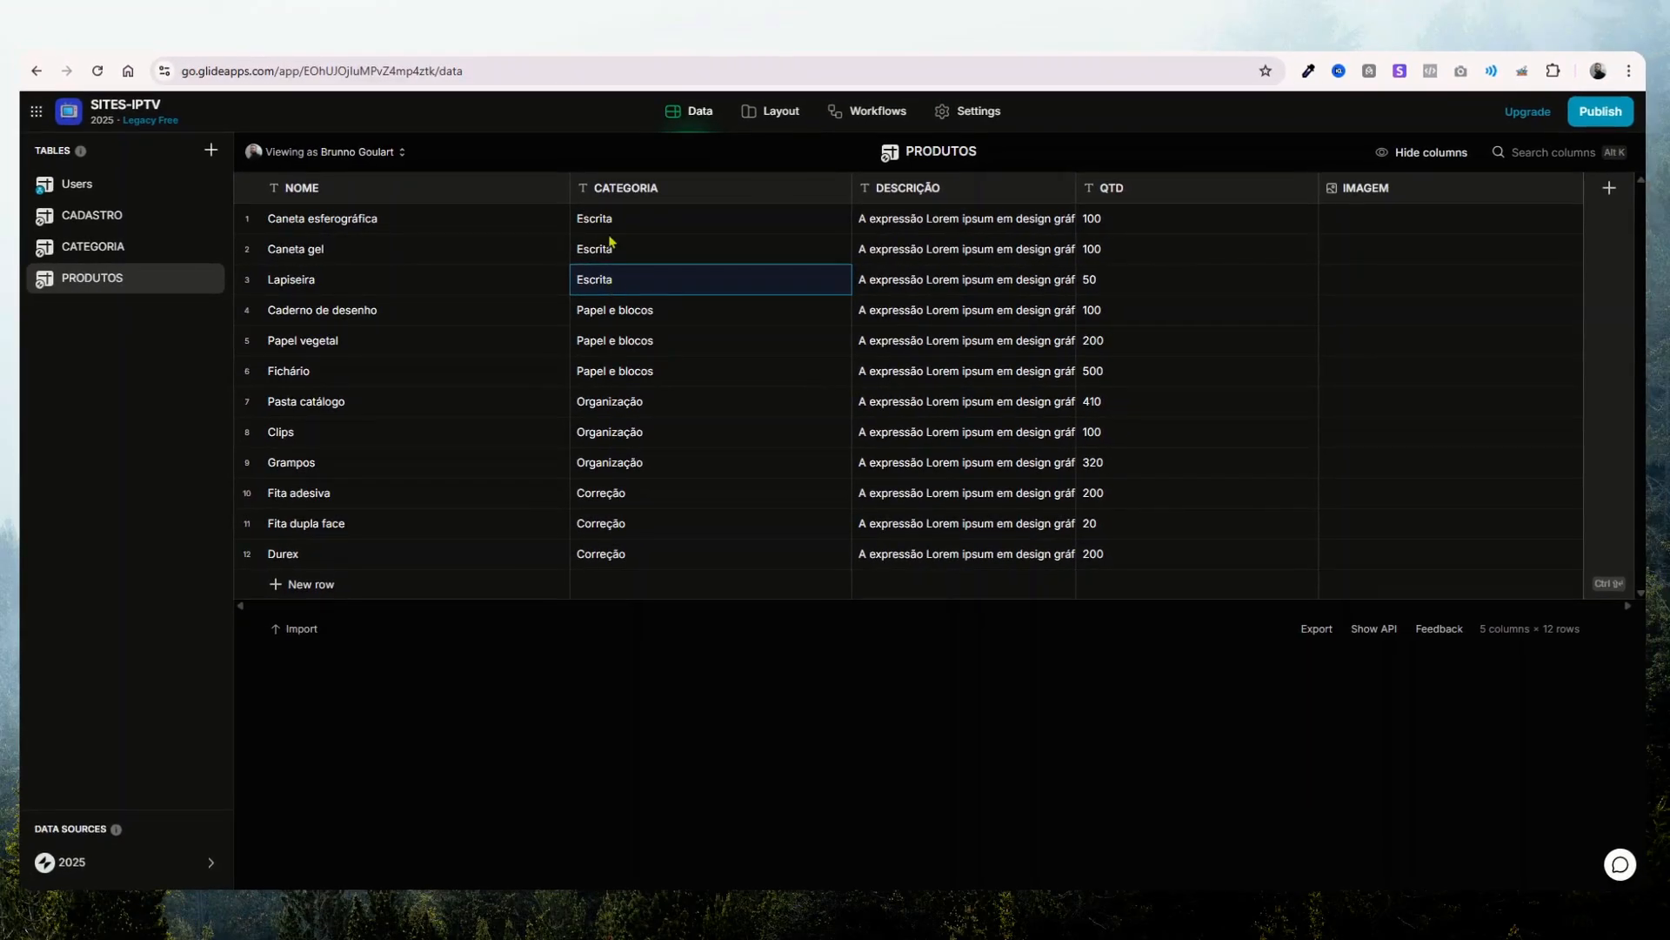
click(600, 228)
click(357, 219)
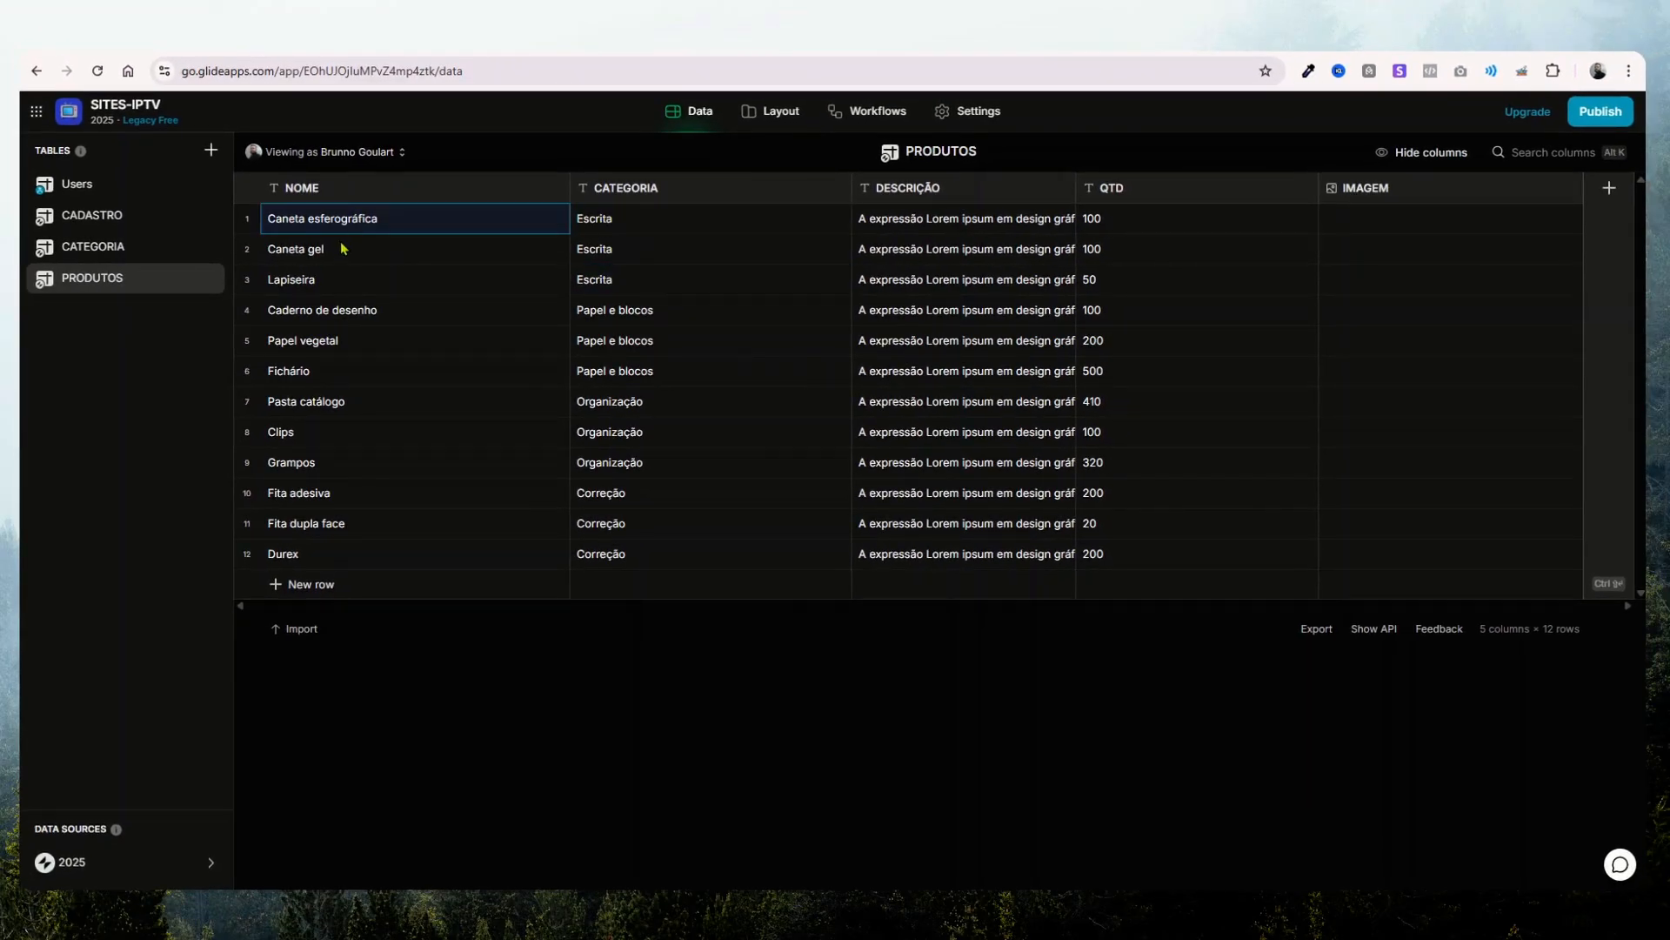
click(344, 251)
click(341, 284)
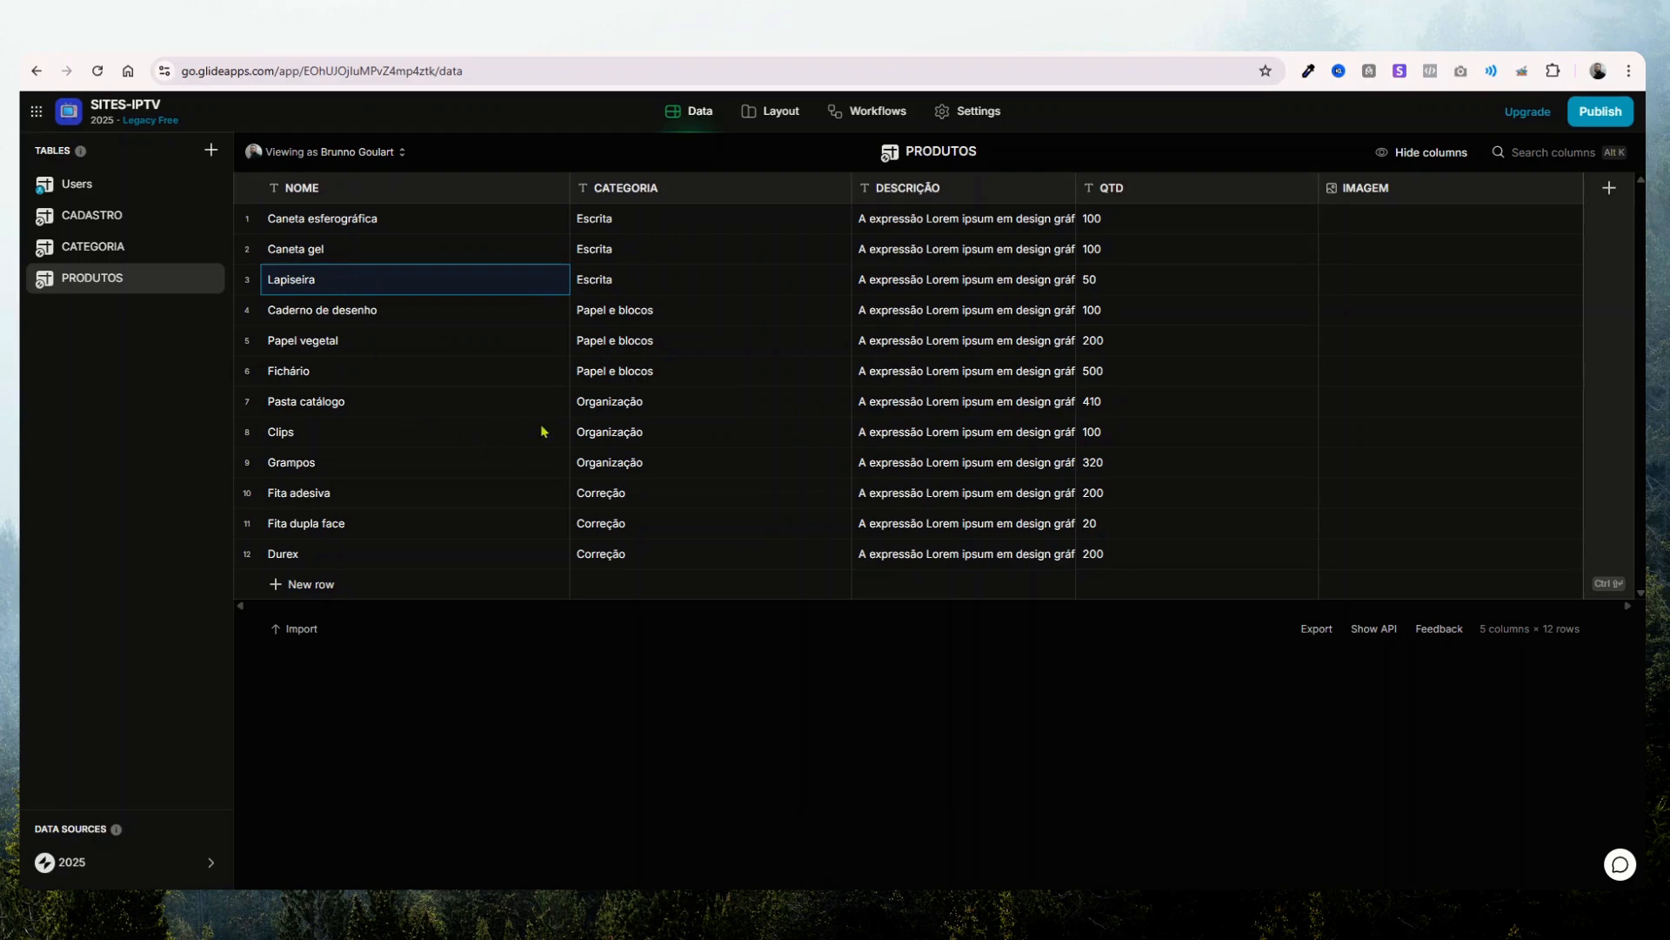
- Compare the Escrita row in the CATEGORIA table with the product rows in PRODUTOS
click(120, 253)
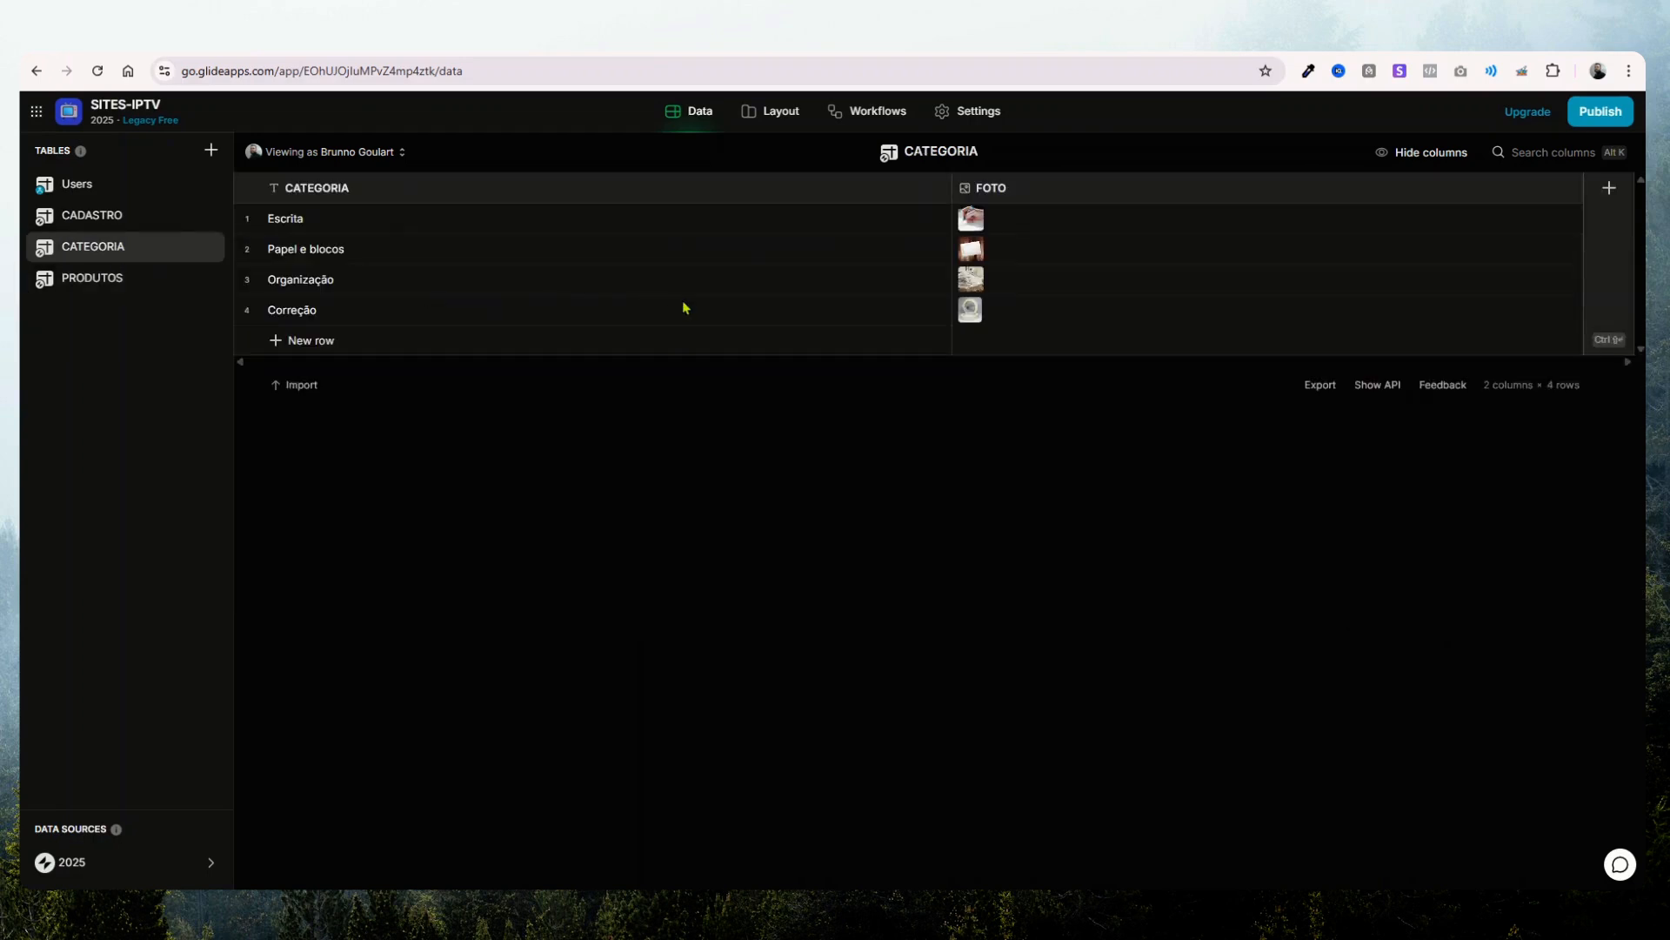
click(294, 220)
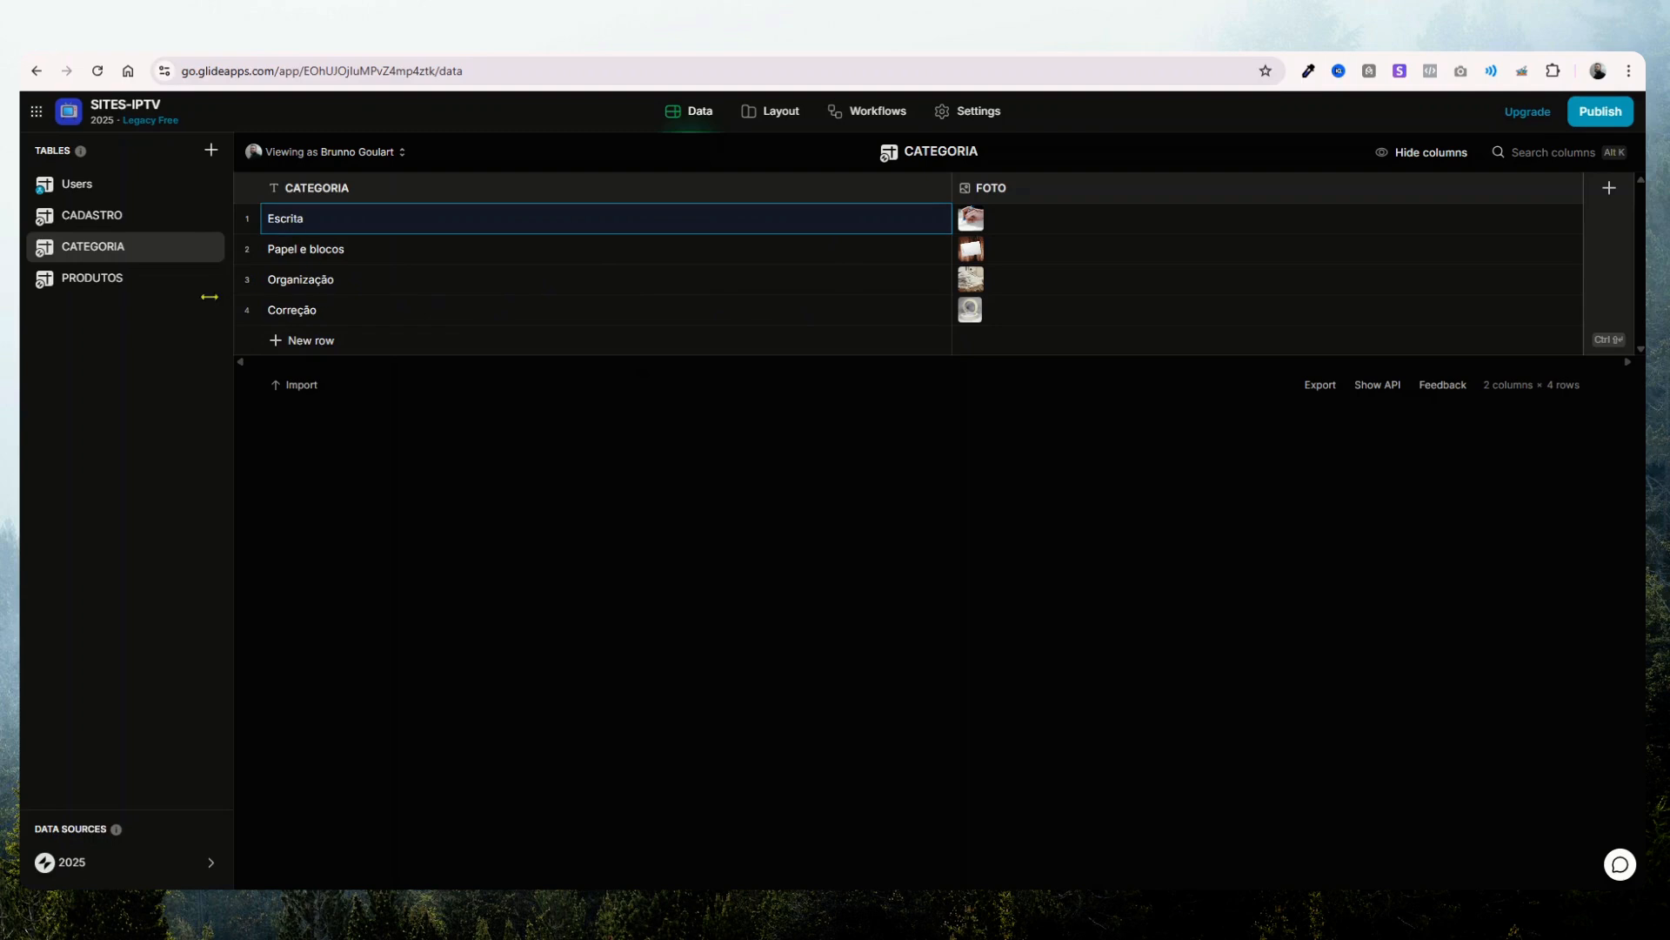
click(162, 289)
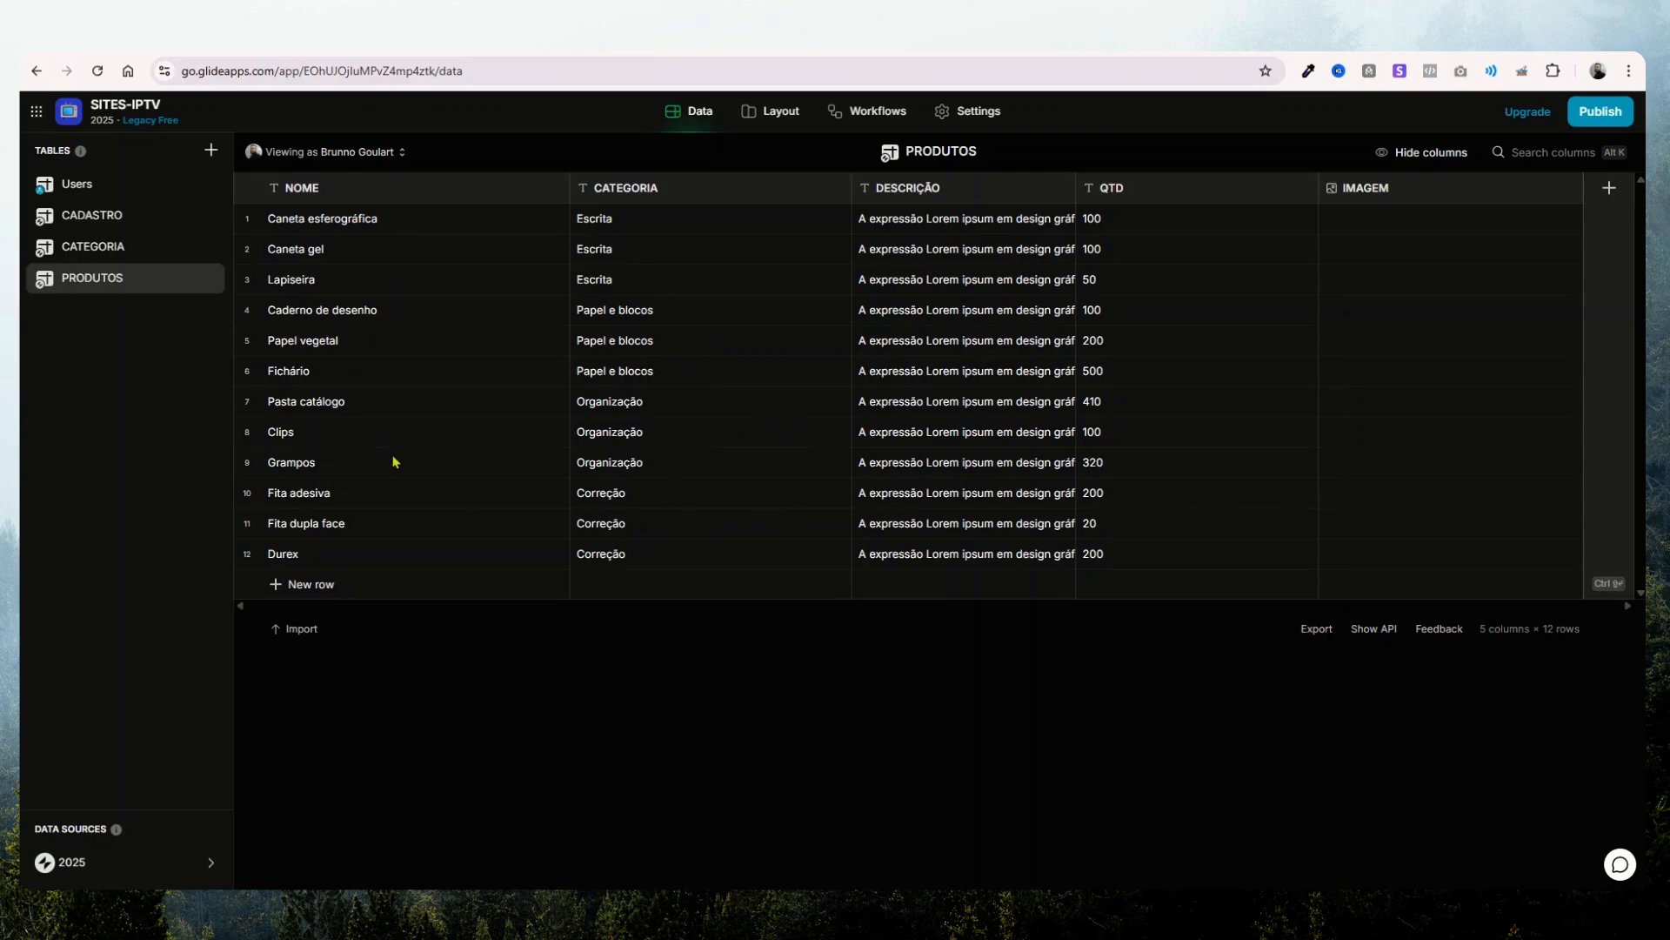
- Add a column of type Row ID to the CATEGORIA table and save it
click(108, 250)
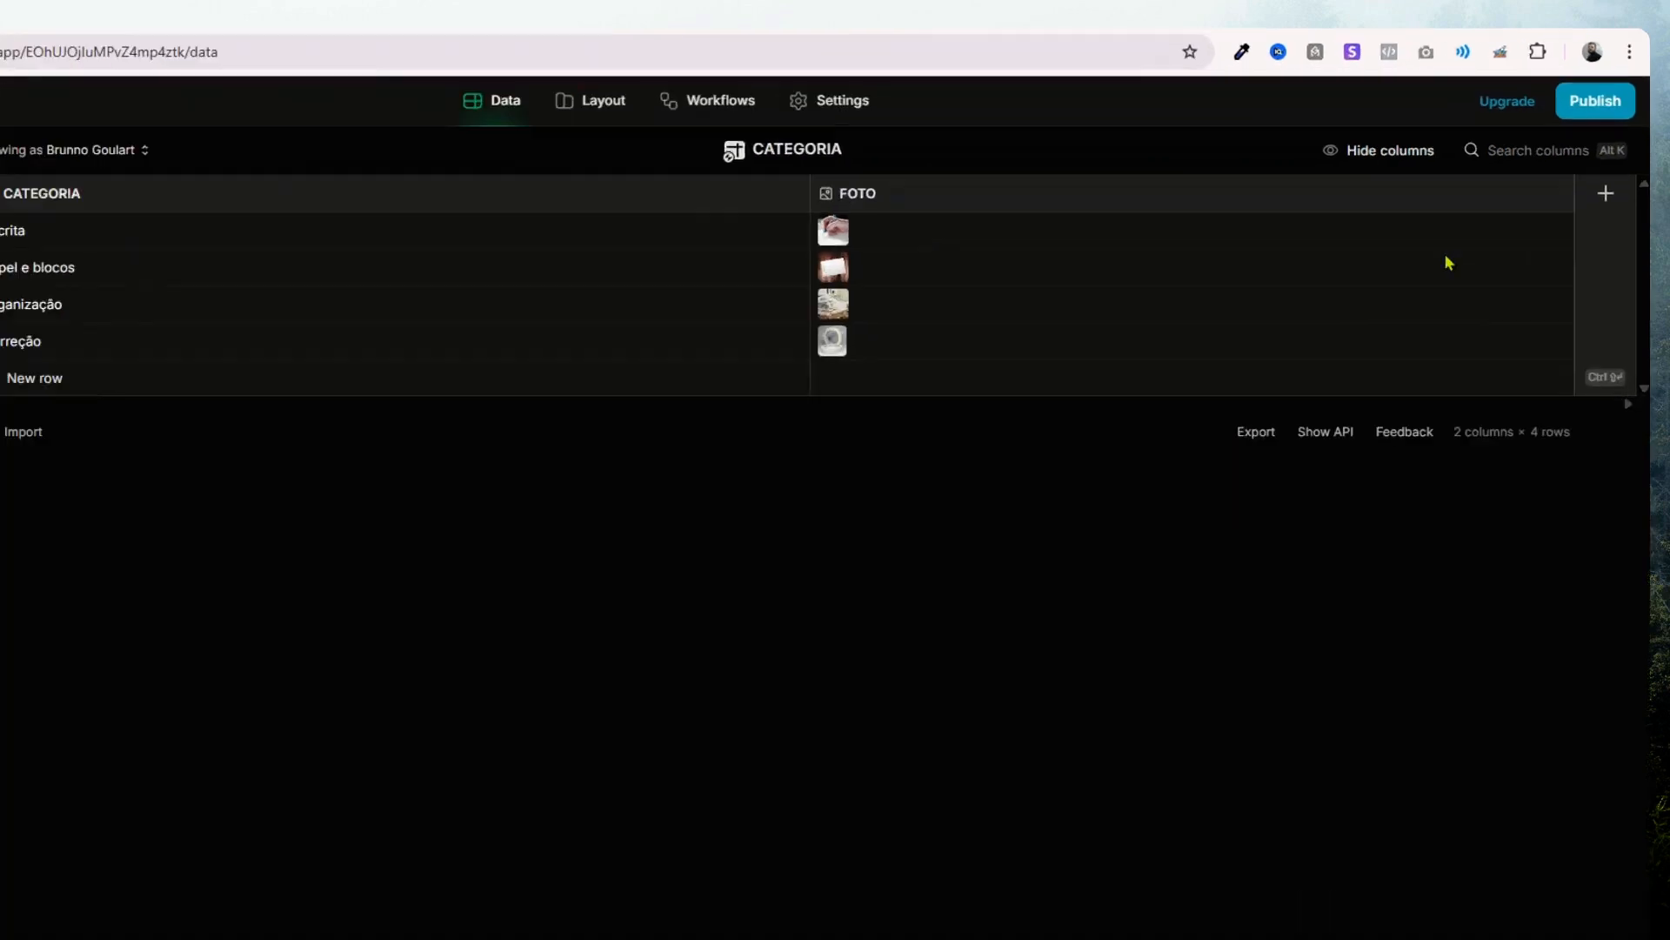
click(1610, 188)
click(991, 267)
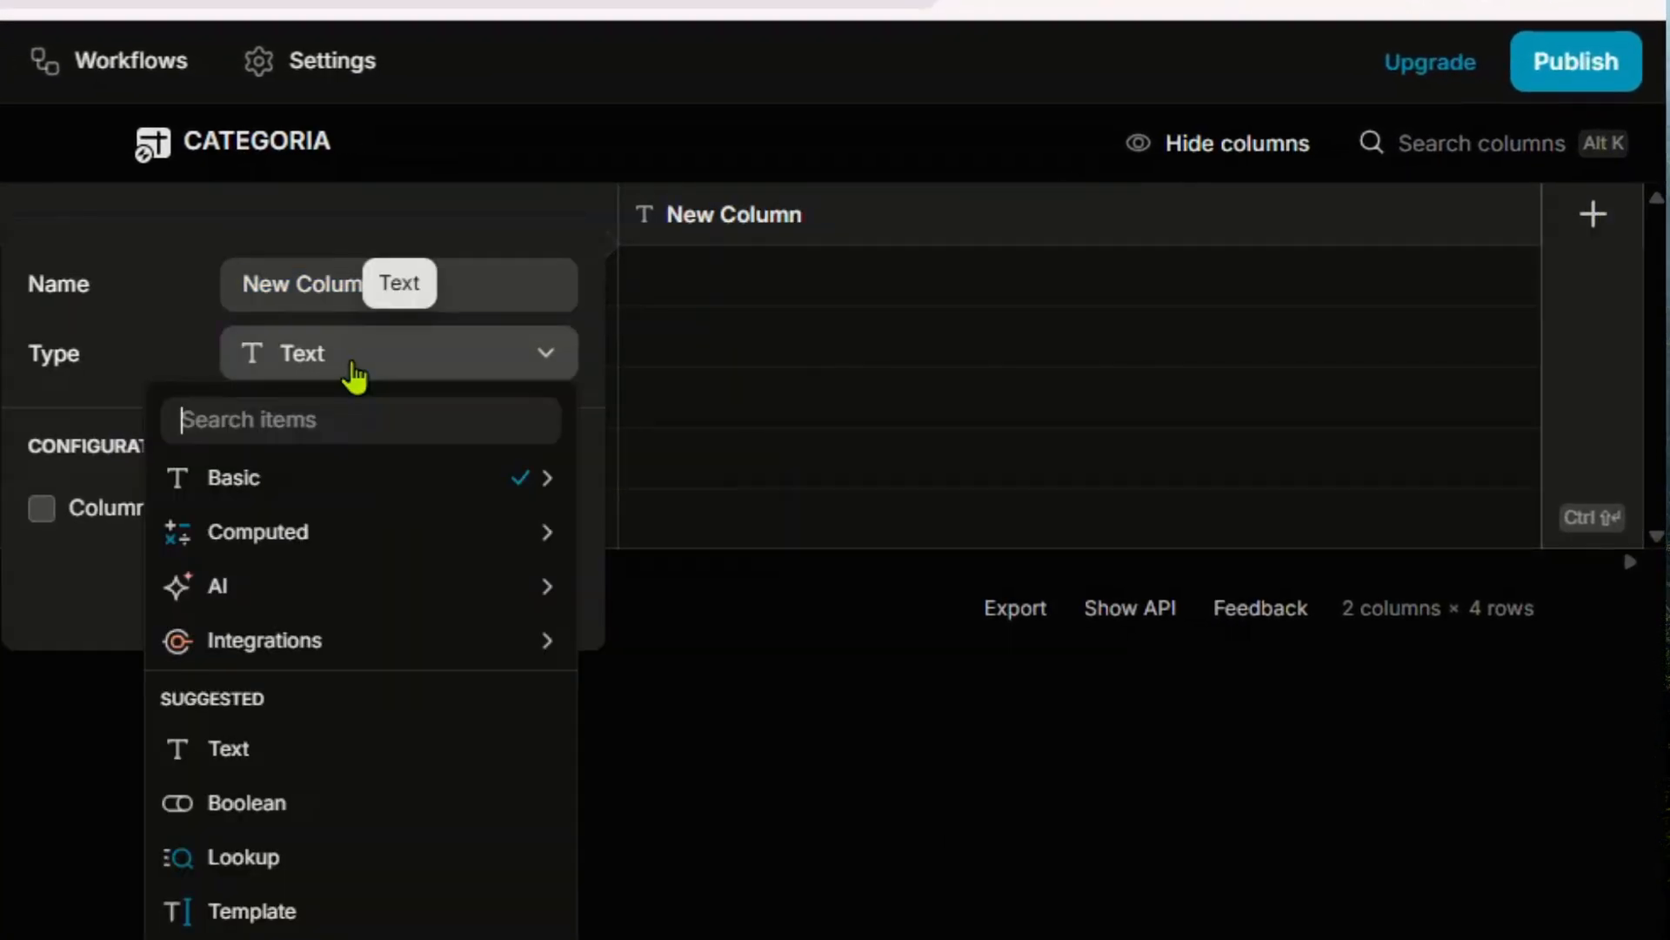
click(341, 501)
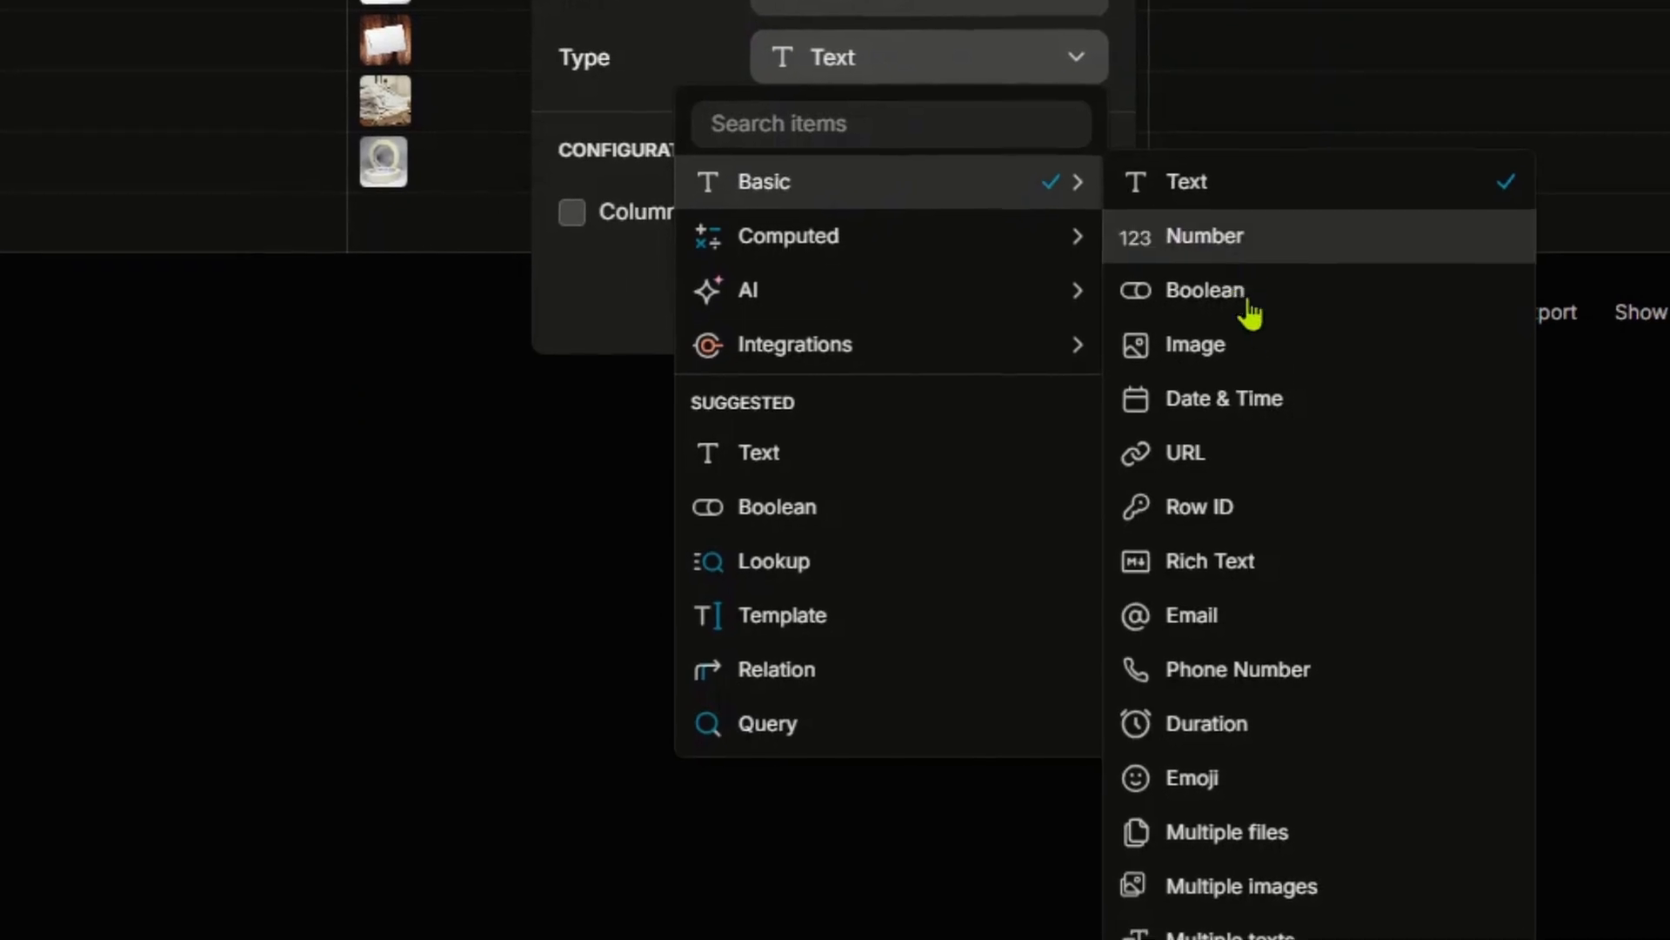
click(1224, 503)
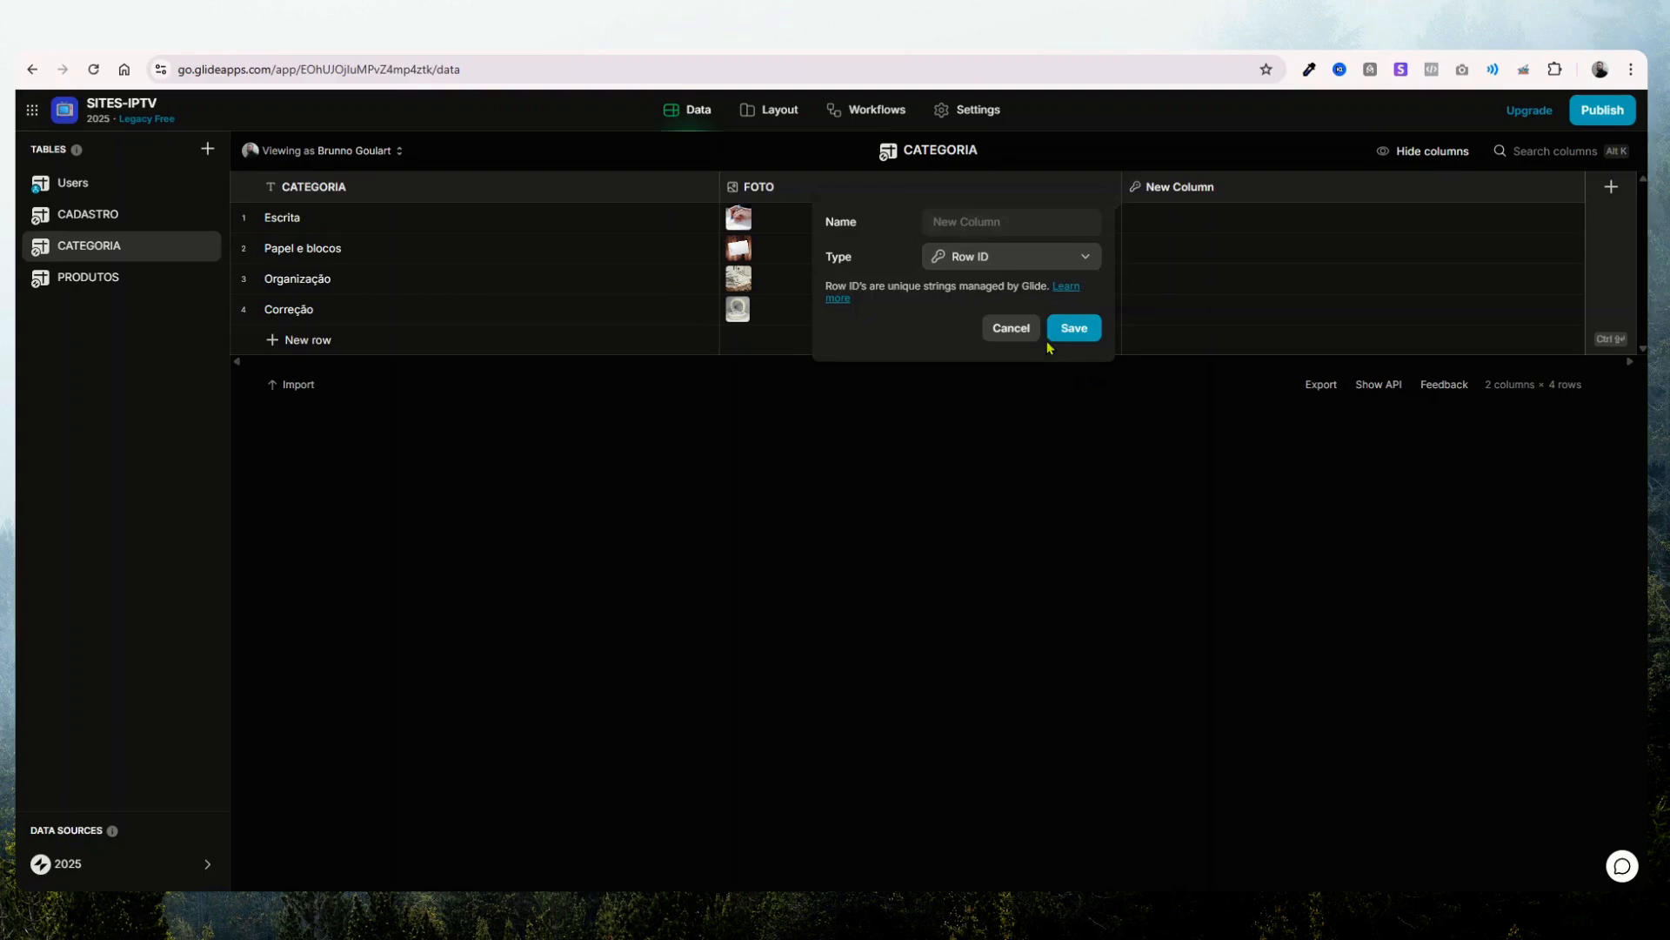
click(1057, 329)
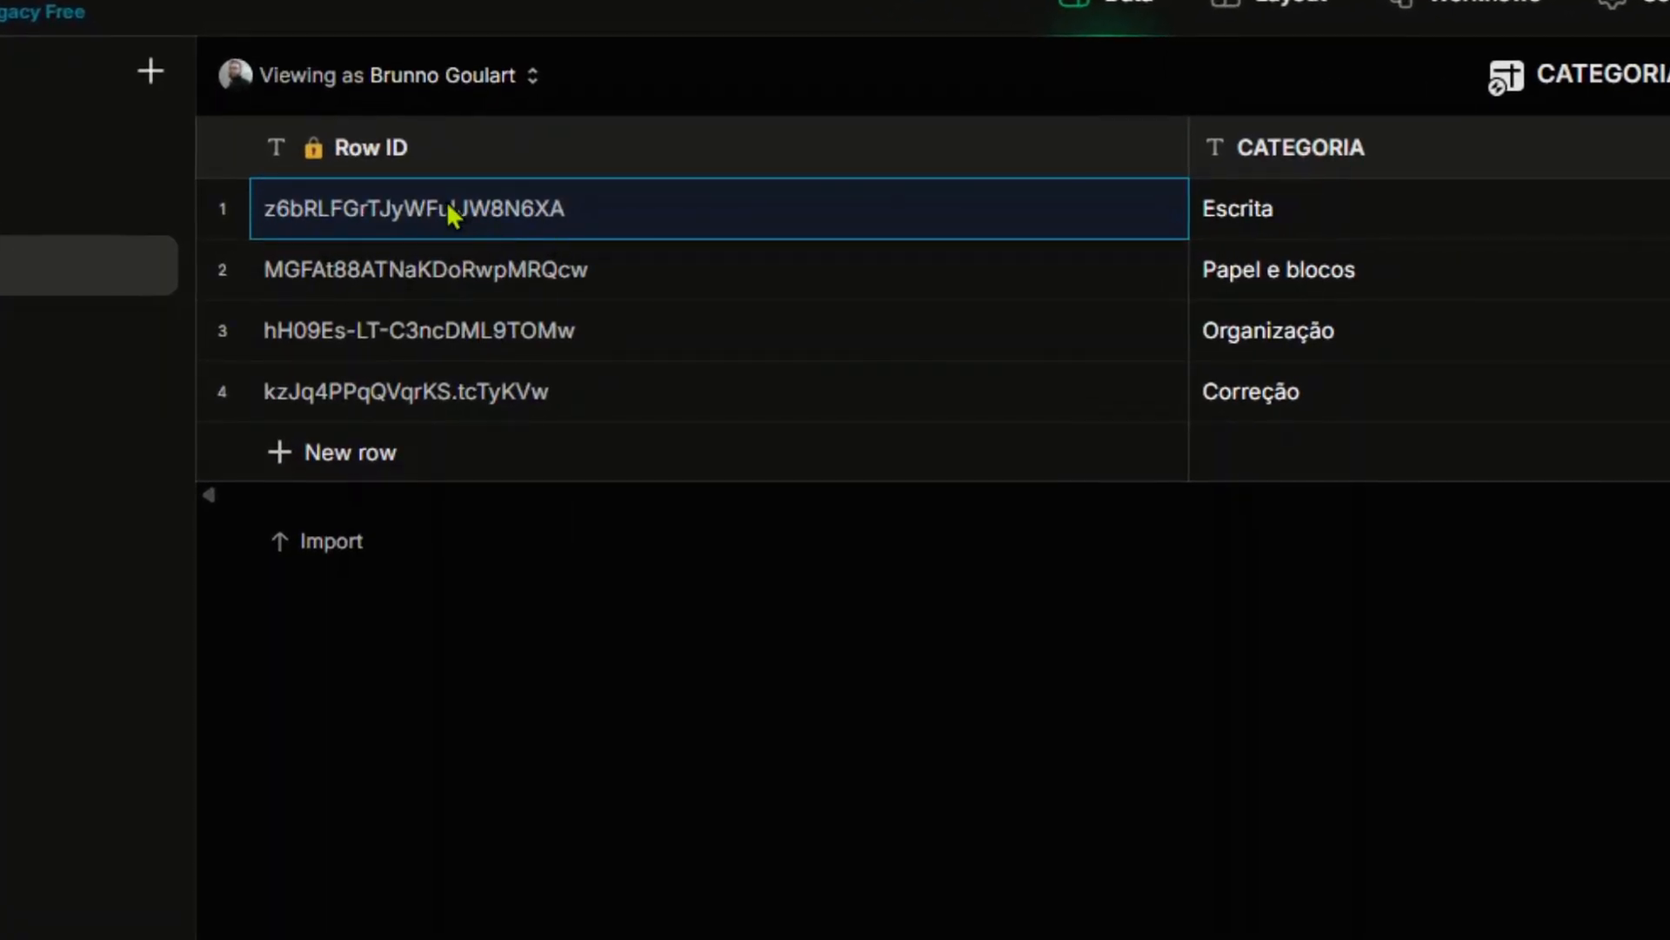
- Examine the Row ID values of the Escrita, Papel e blocos and Organização categories
click(396, 292)
click(410, 344)
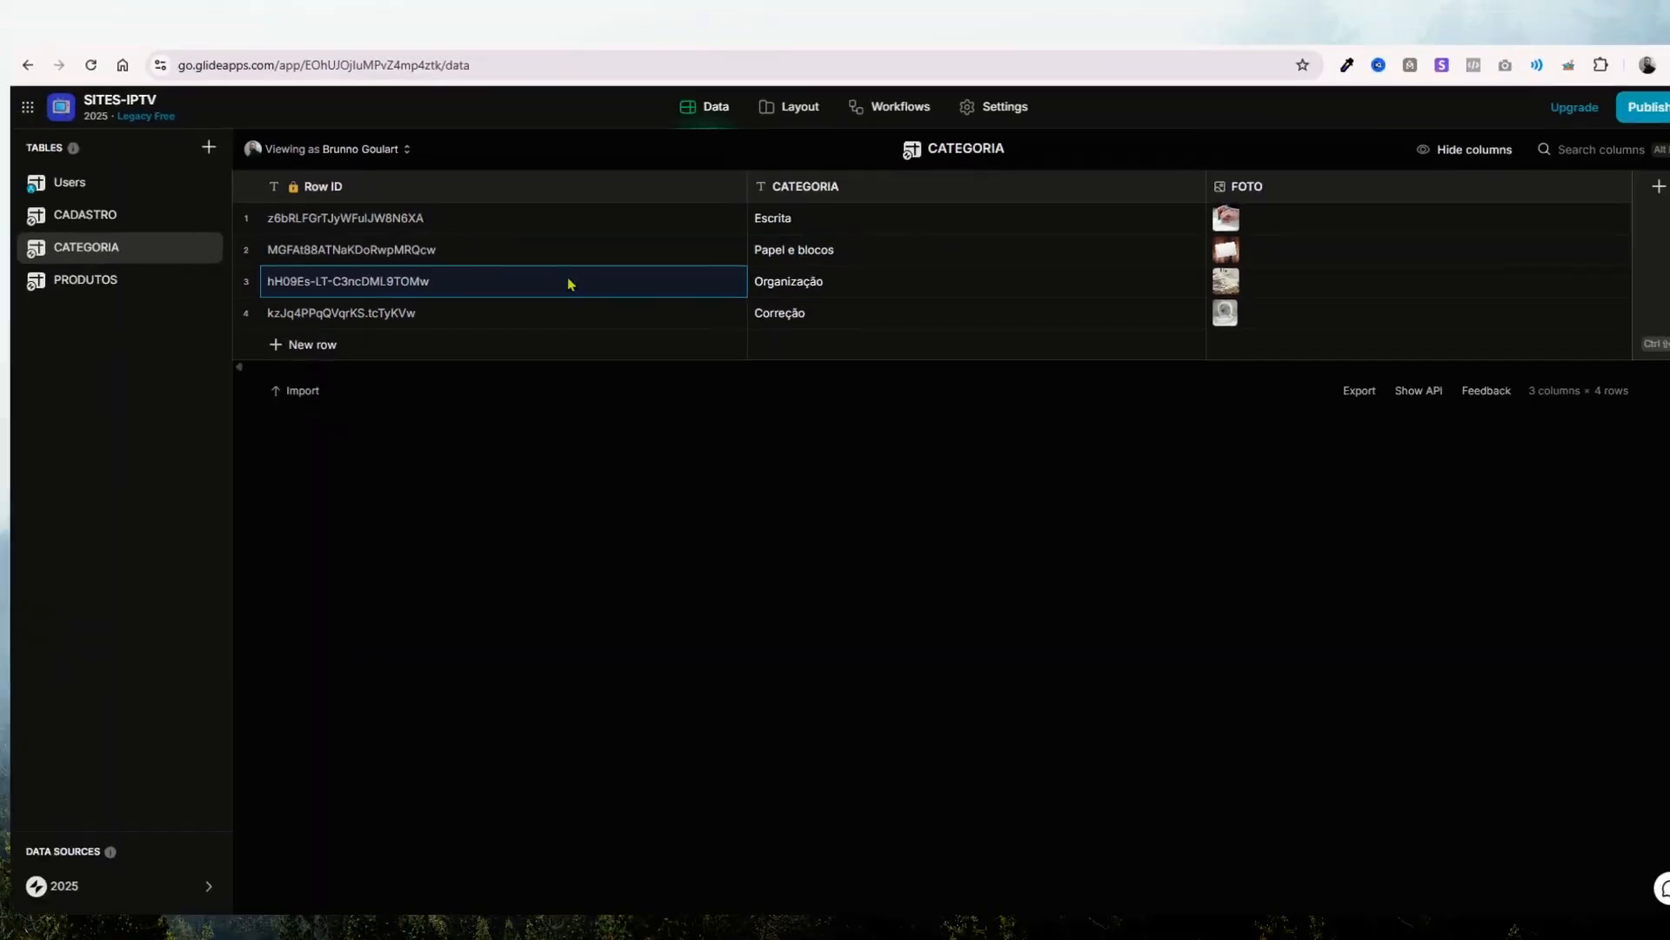
click(479, 219)
click(498, 259)
click(432, 293)
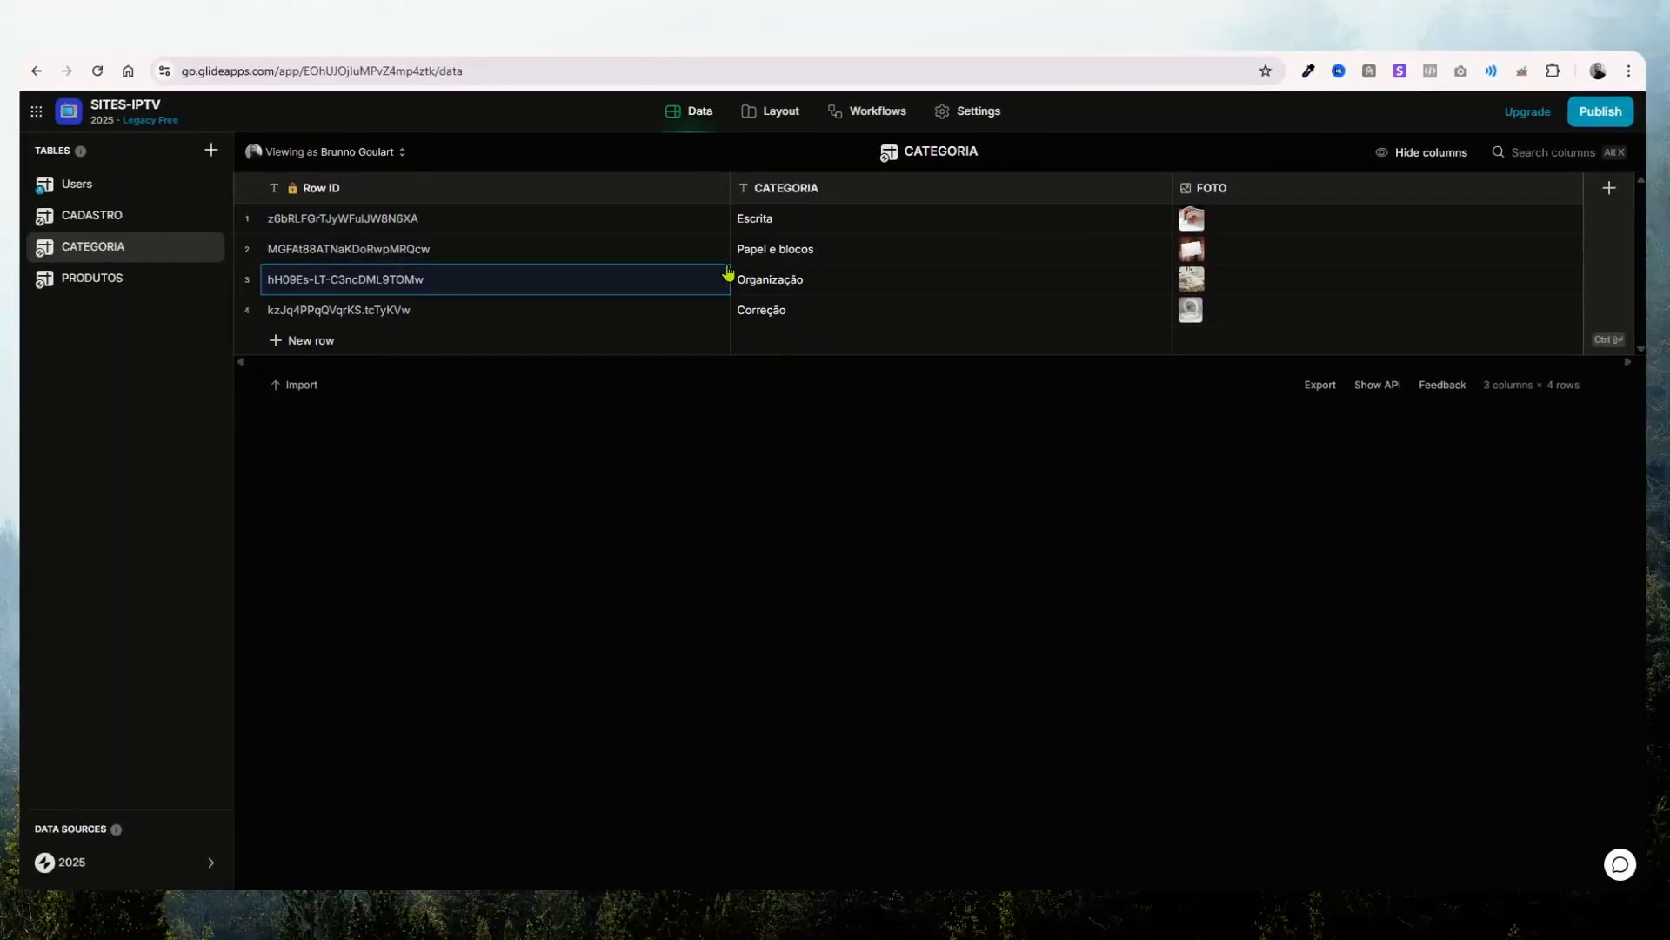
- Add a text column named ID to the PRODUTOS table and move it before the NOME column
click(142, 296)
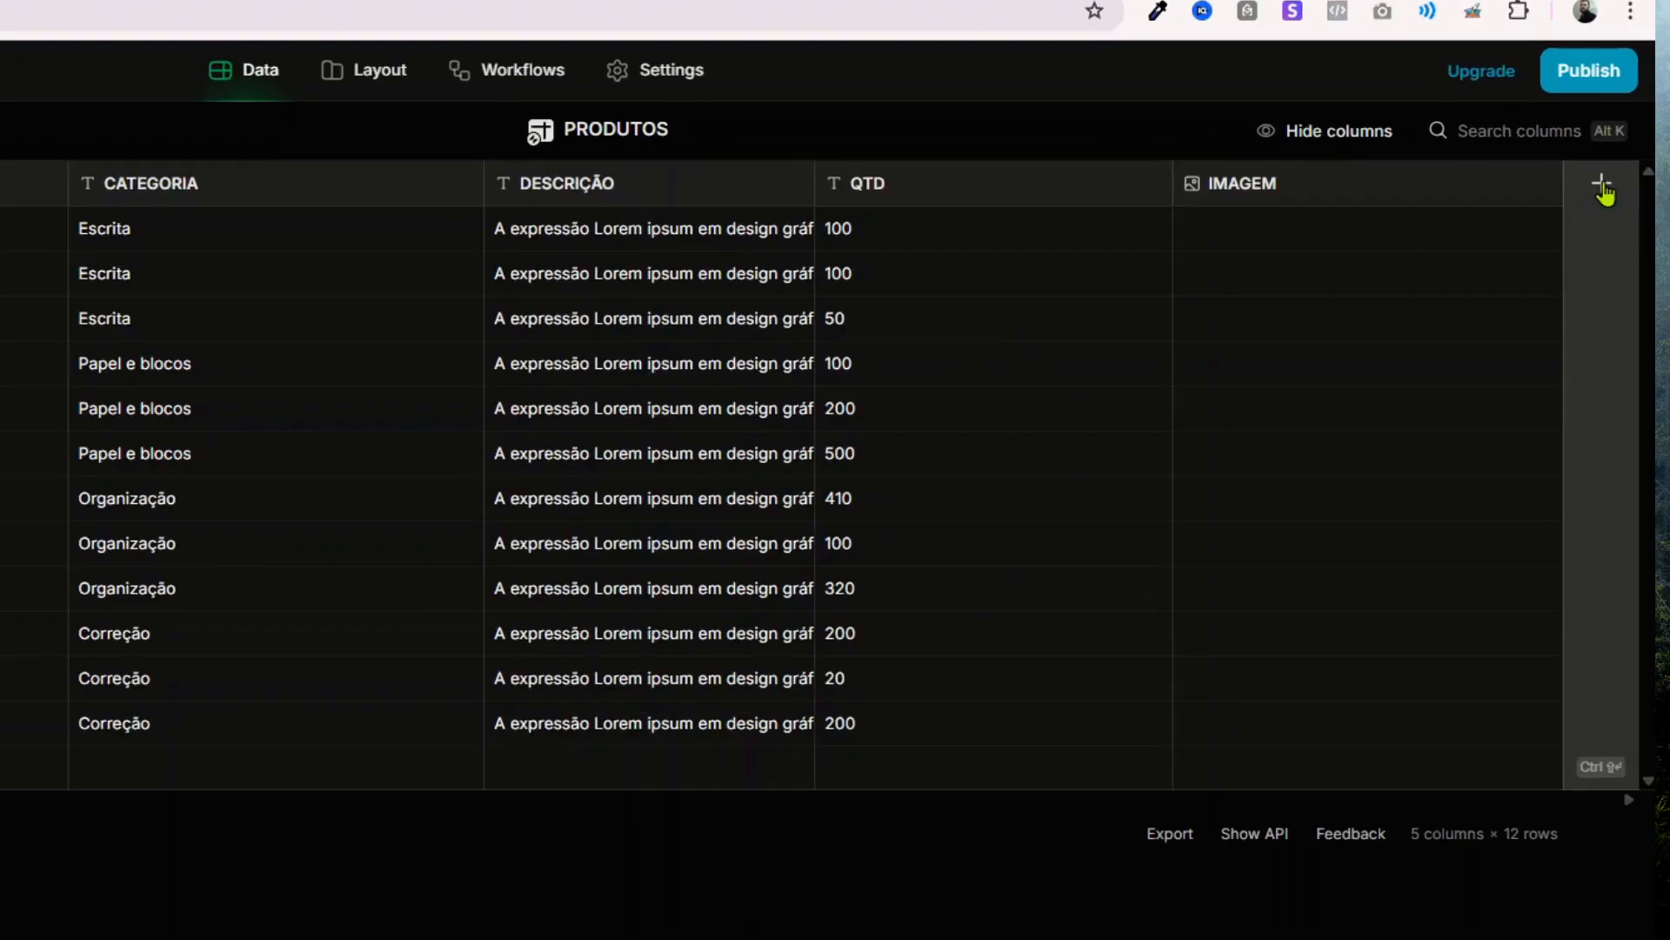
click(1608, 187)
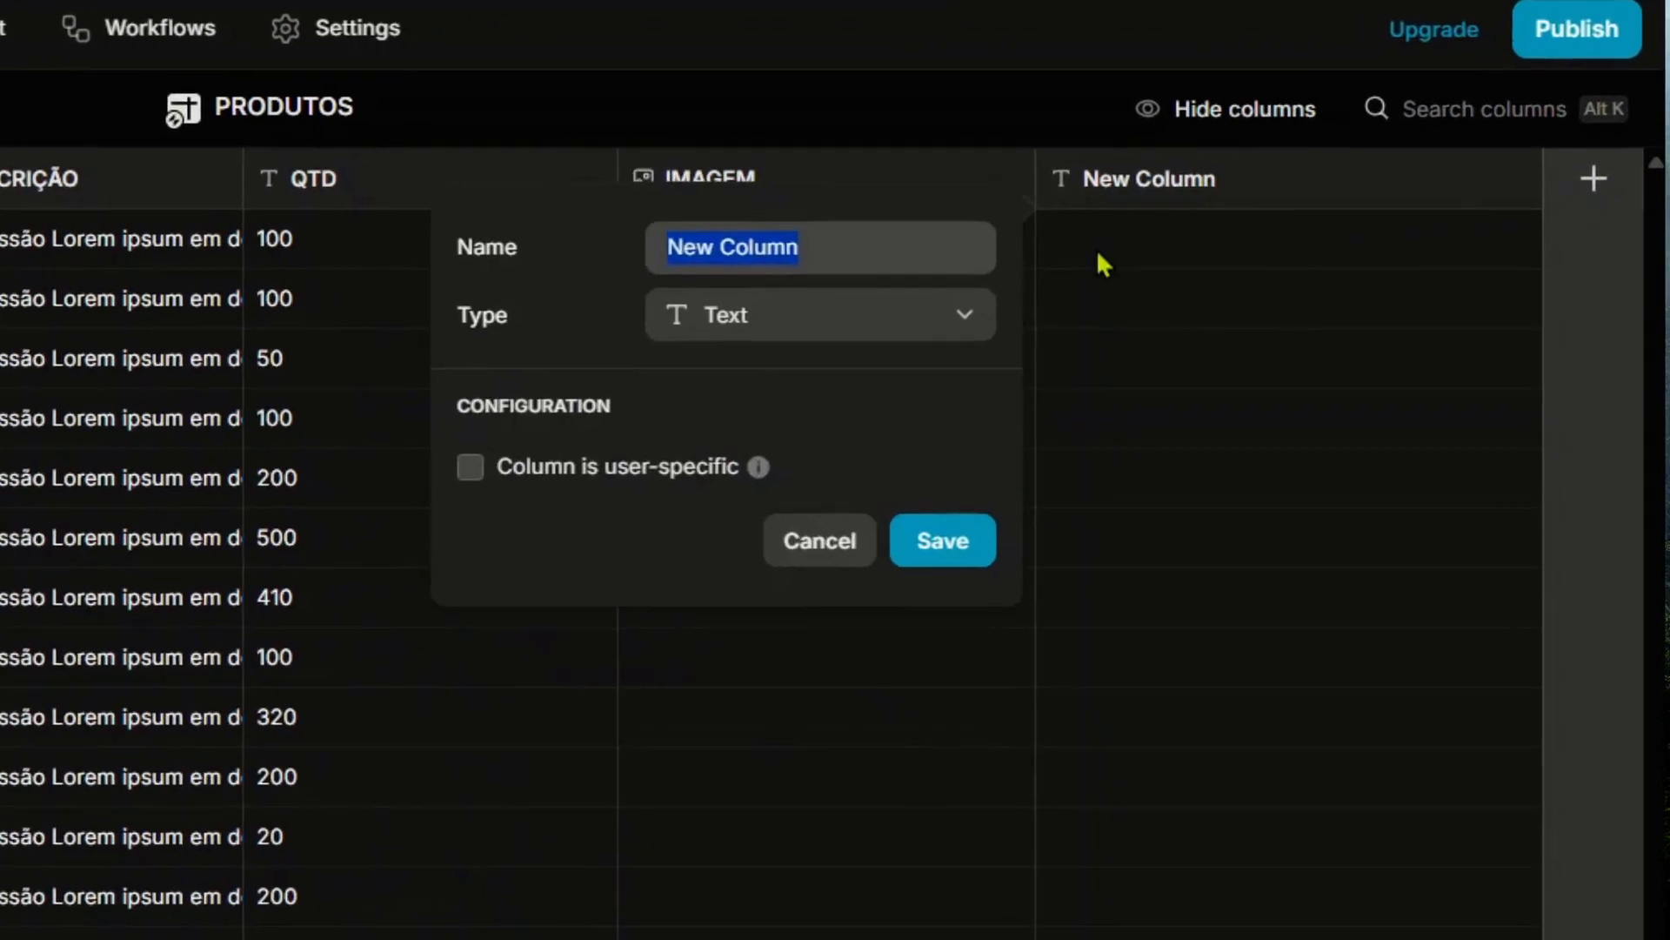
text(id)
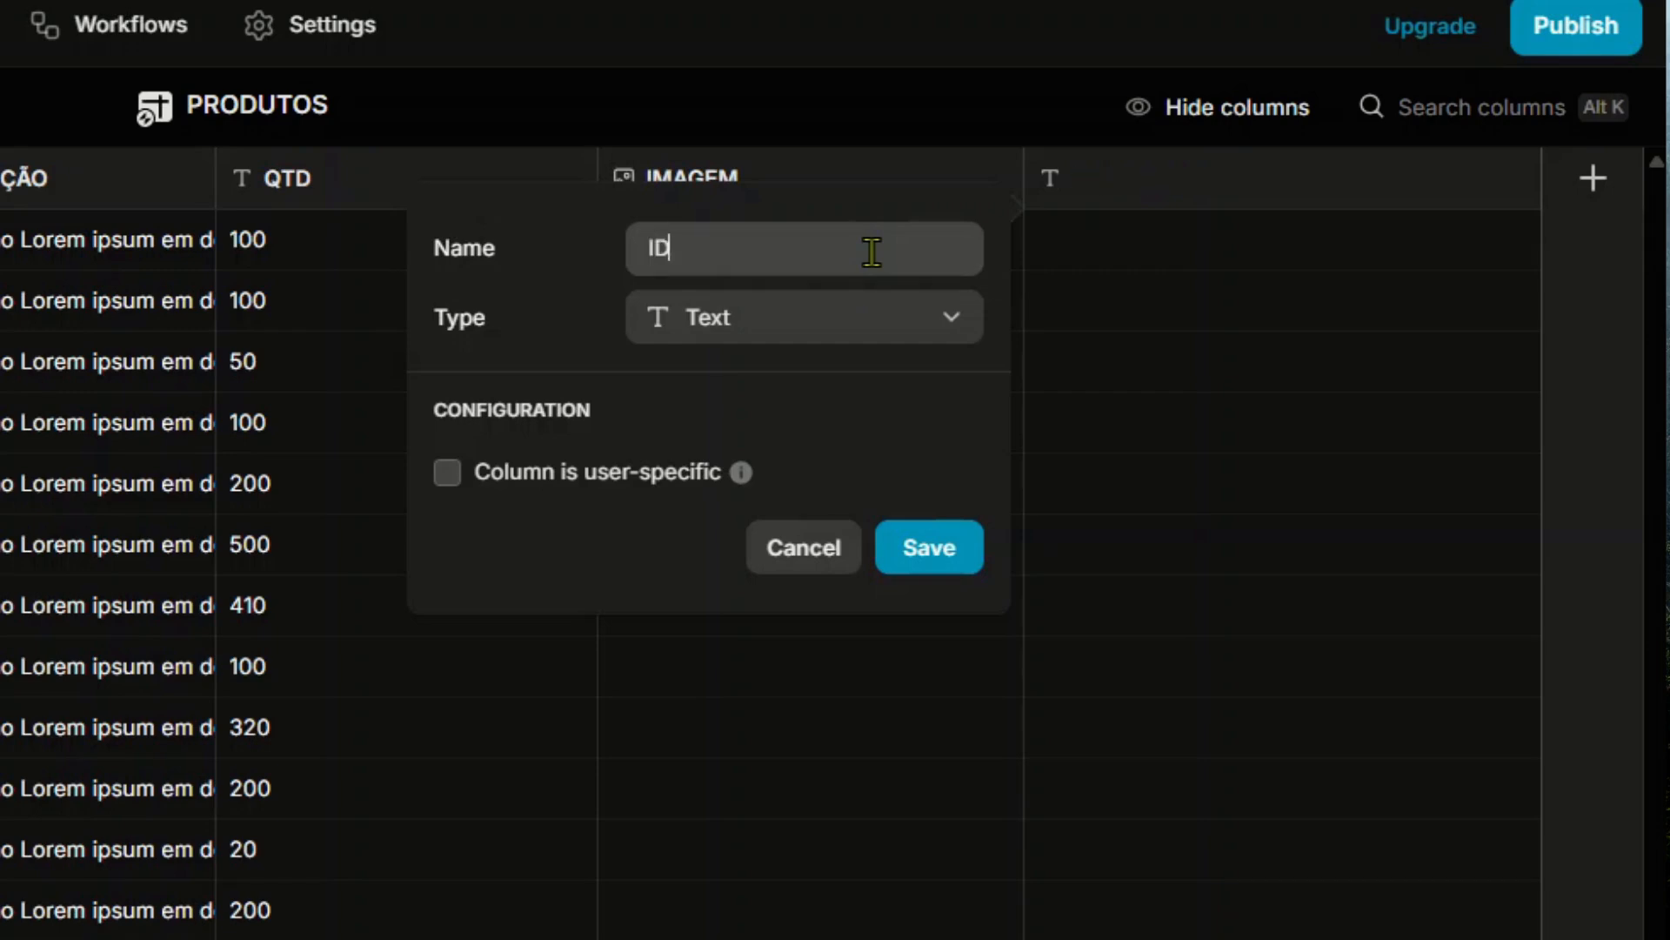
click(944, 564)
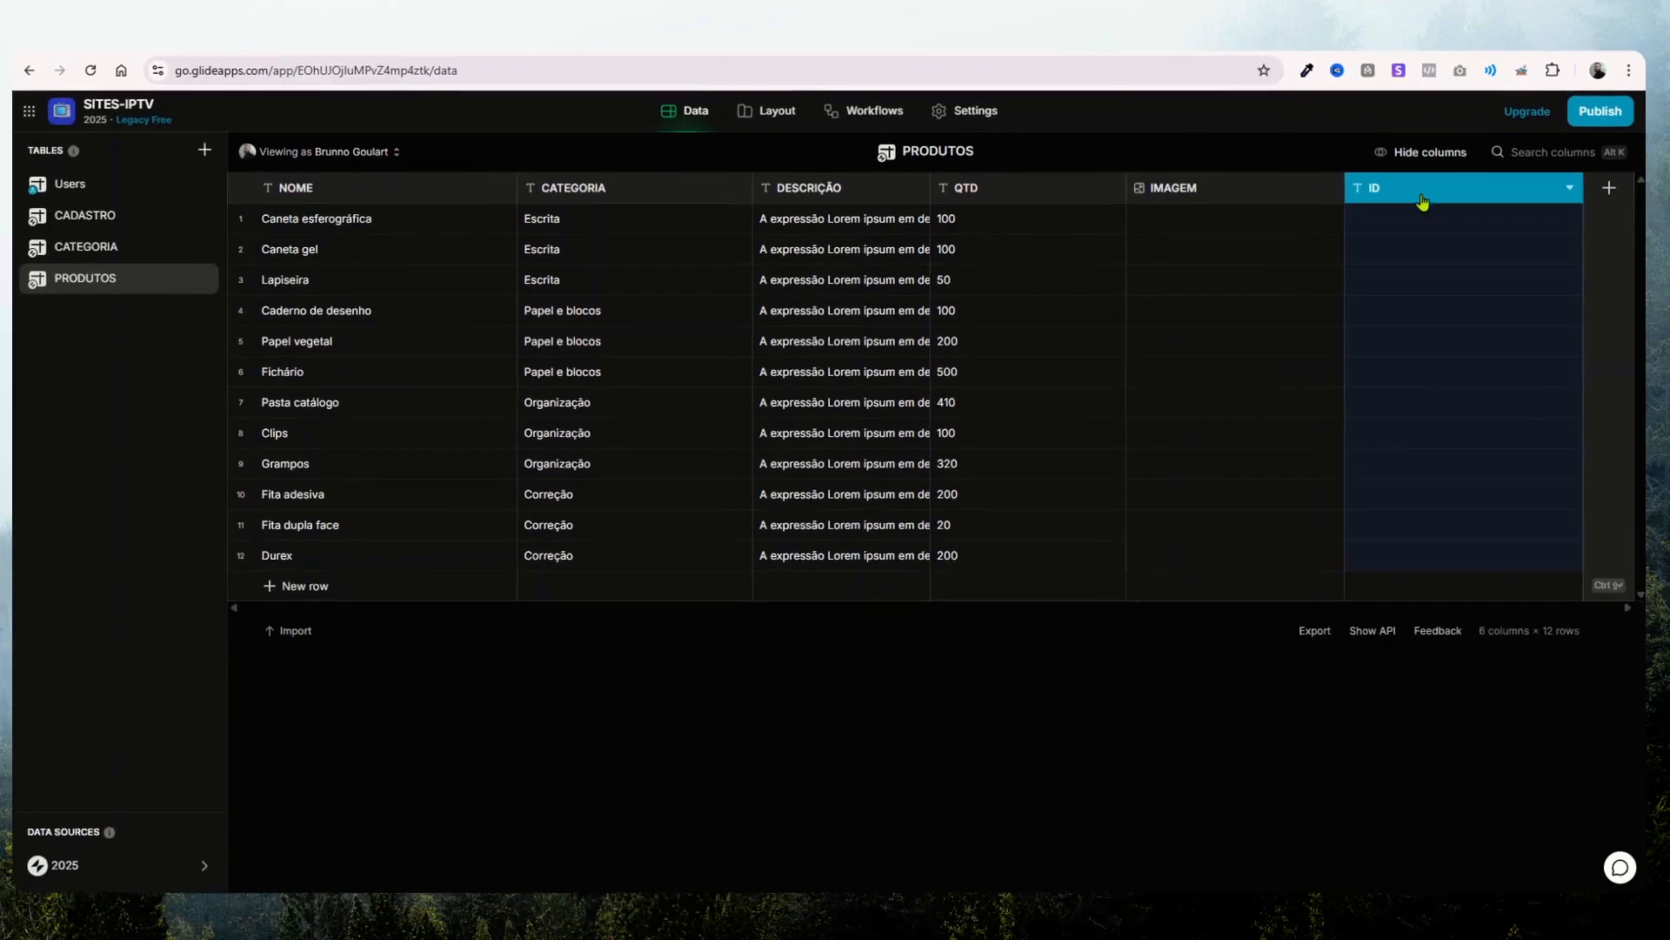
drag(1423, 200, 509, 252)
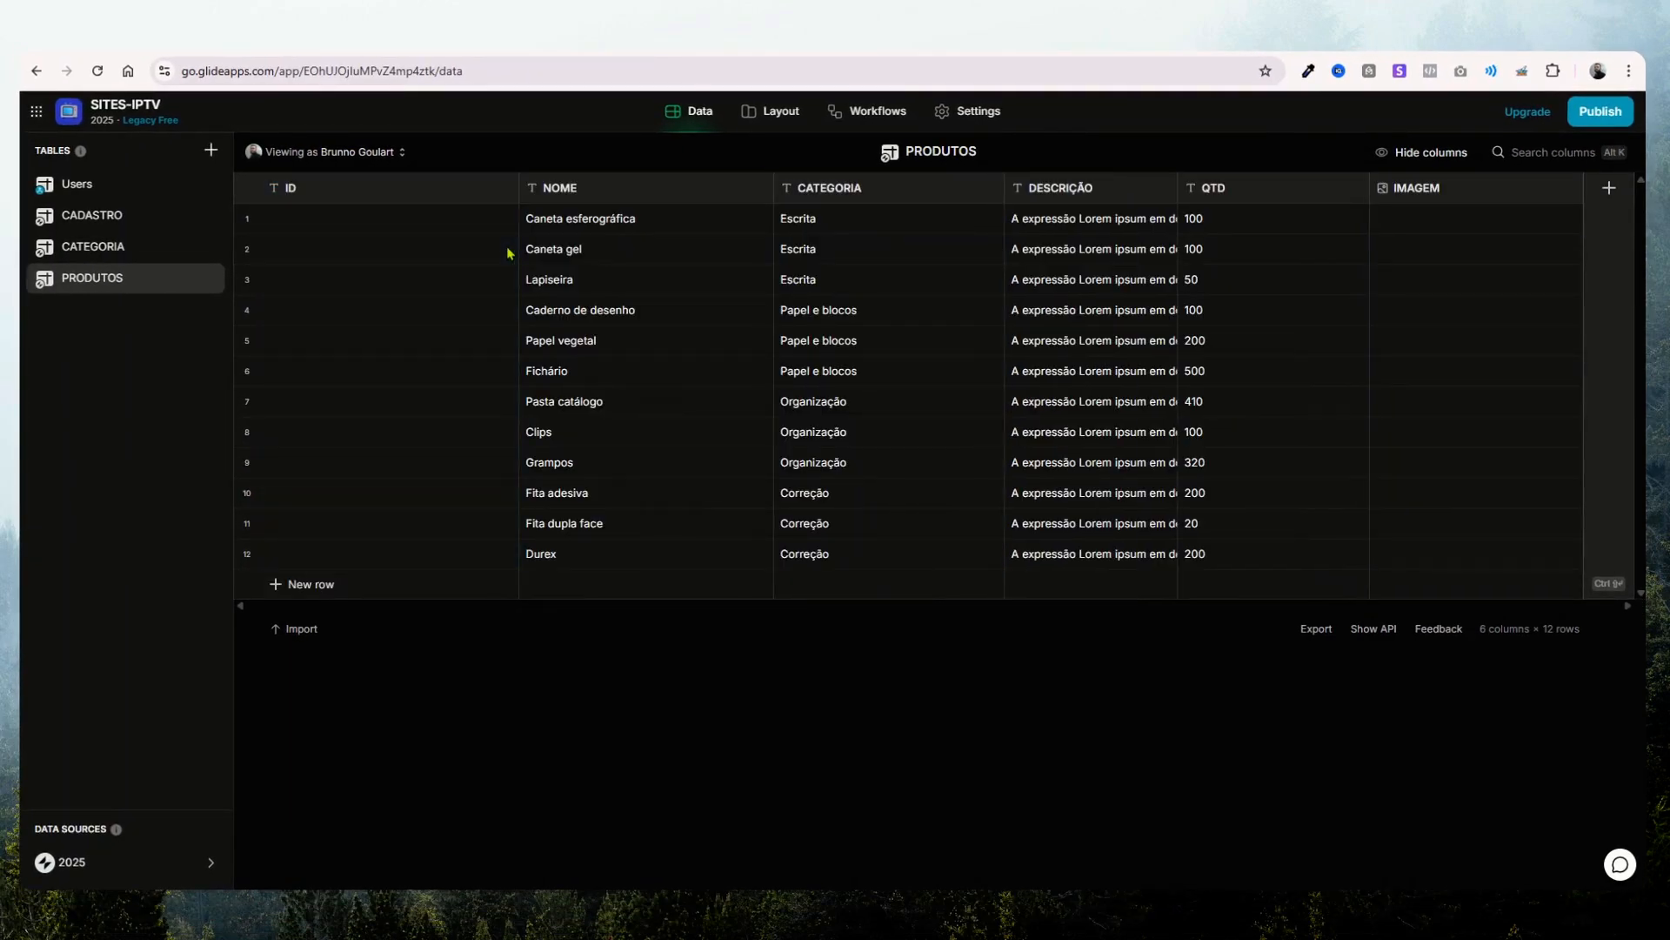
click(493, 248)
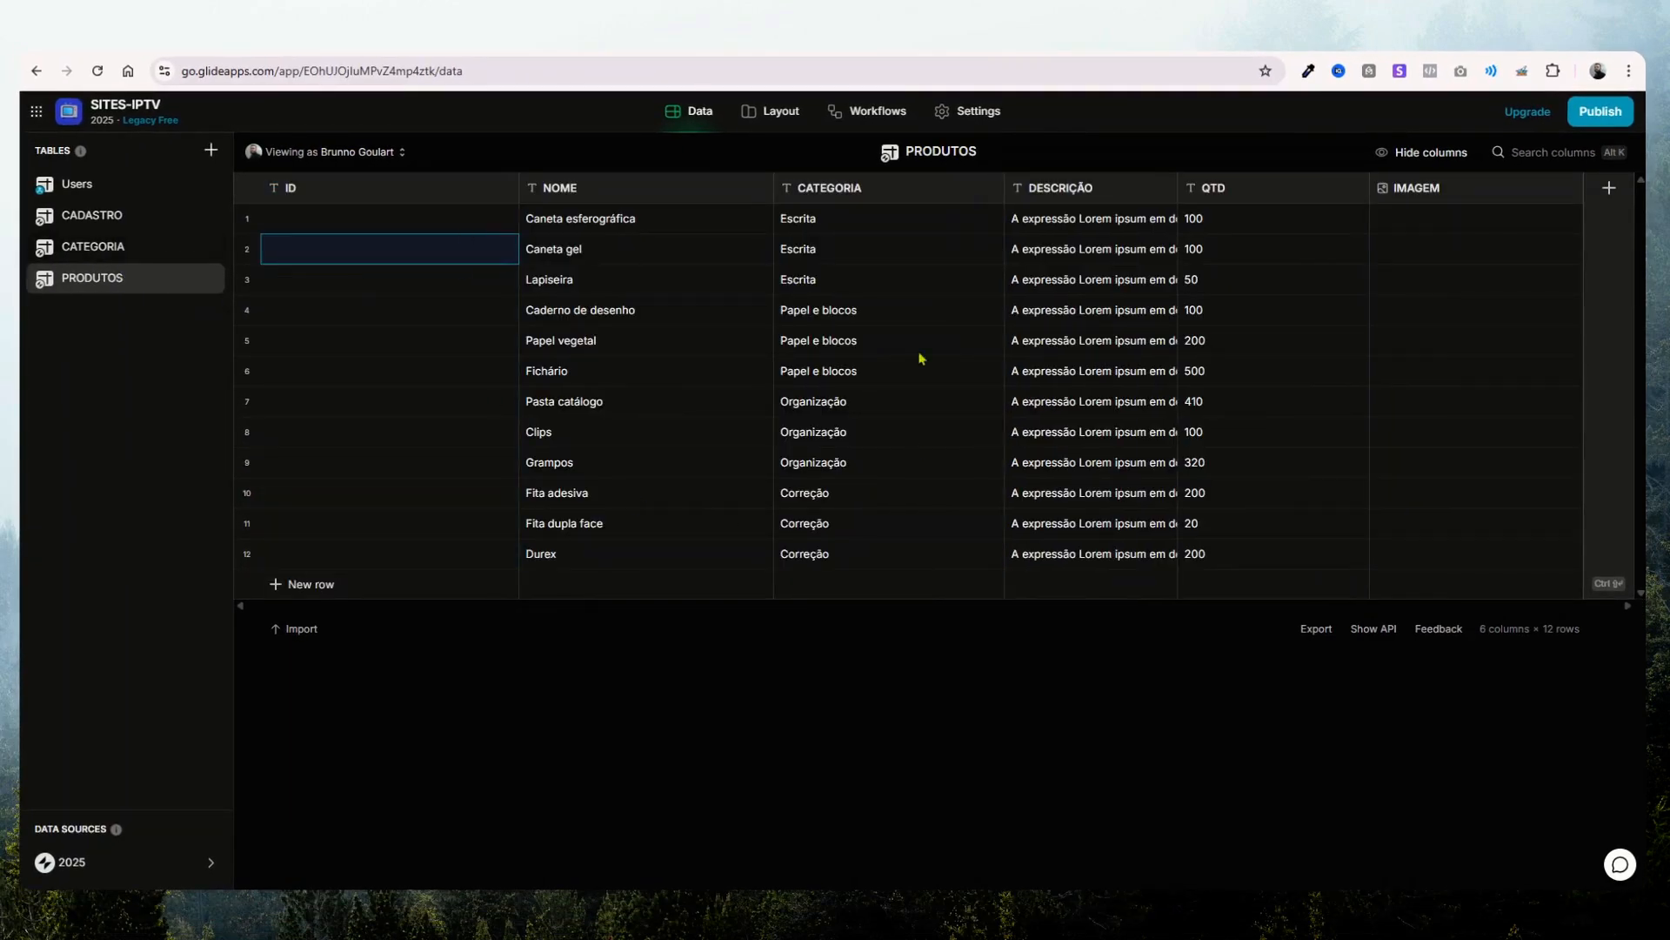
- Copy the Escrita category's Row ID from CATEGORIA into the ID cells of Caneta esferográfica, Caneta gel and Lapiseira in PRODUTOS
click(94, 247)
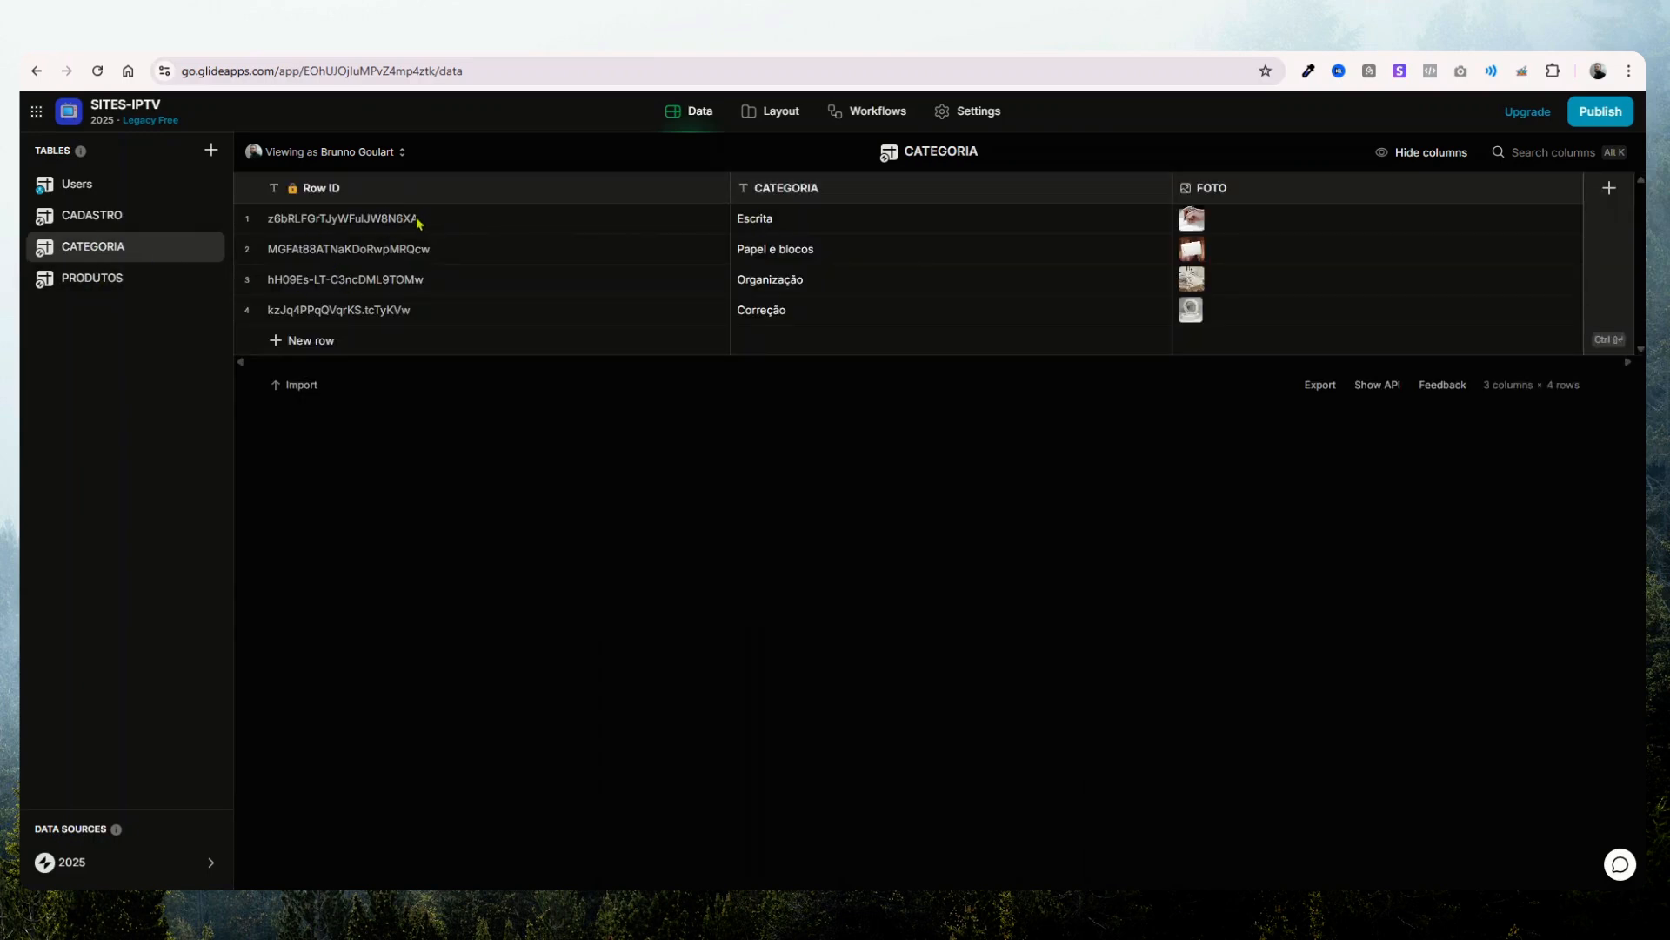
click(381, 226)
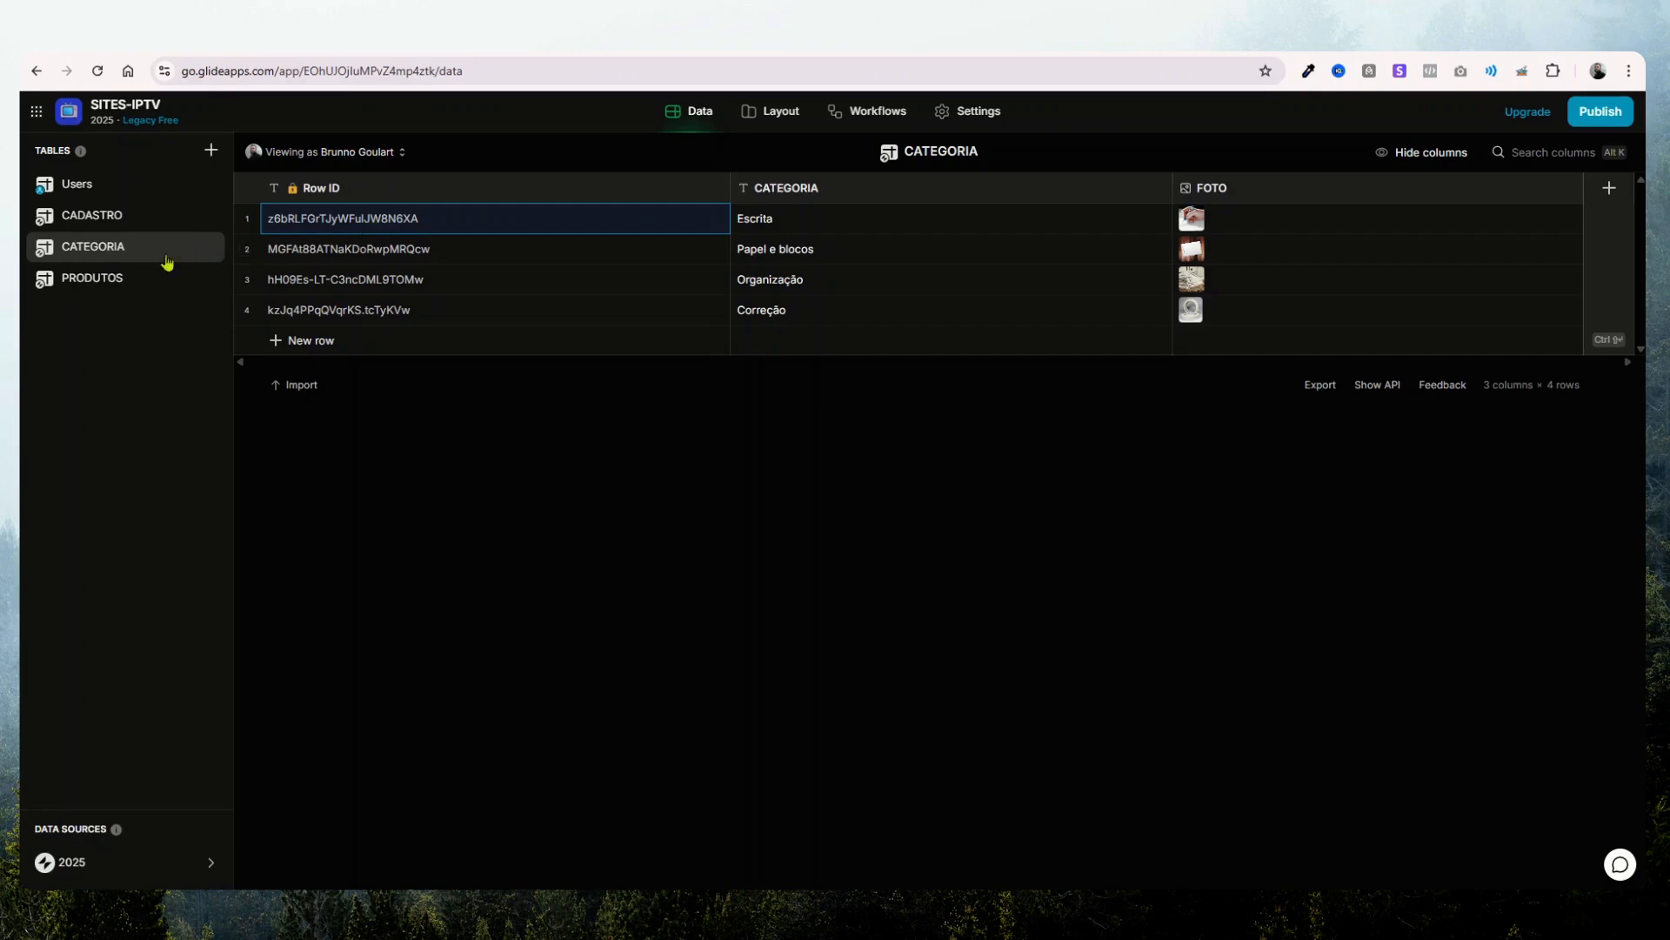
click(146, 278)
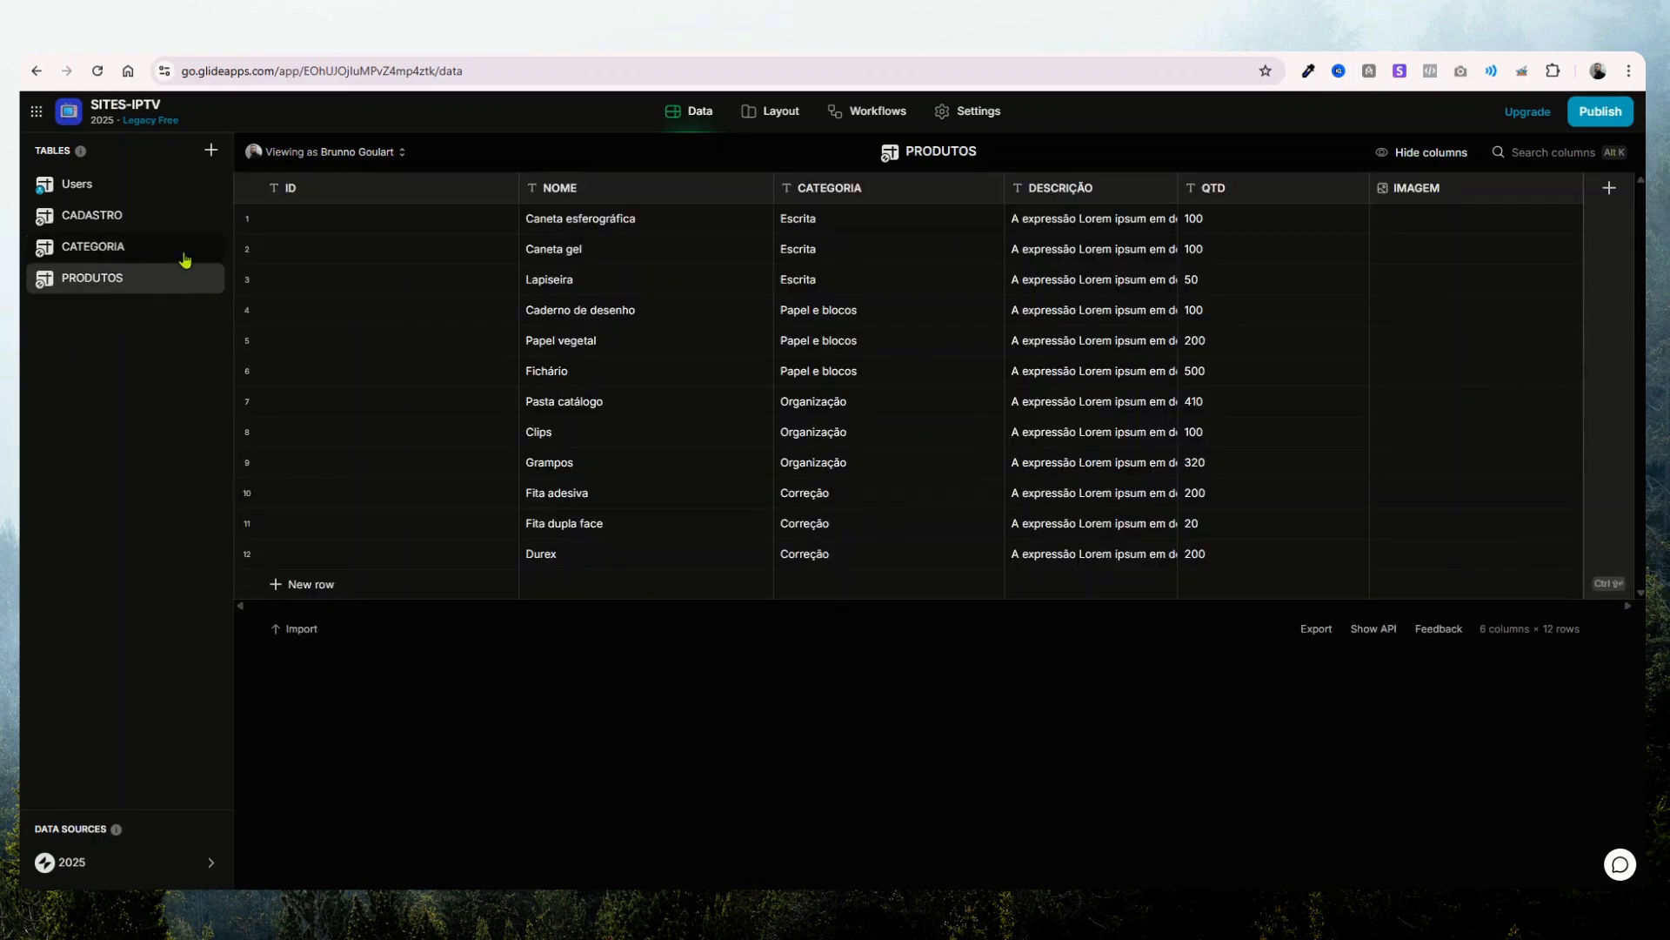
click(185, 252)
click(119, 275)
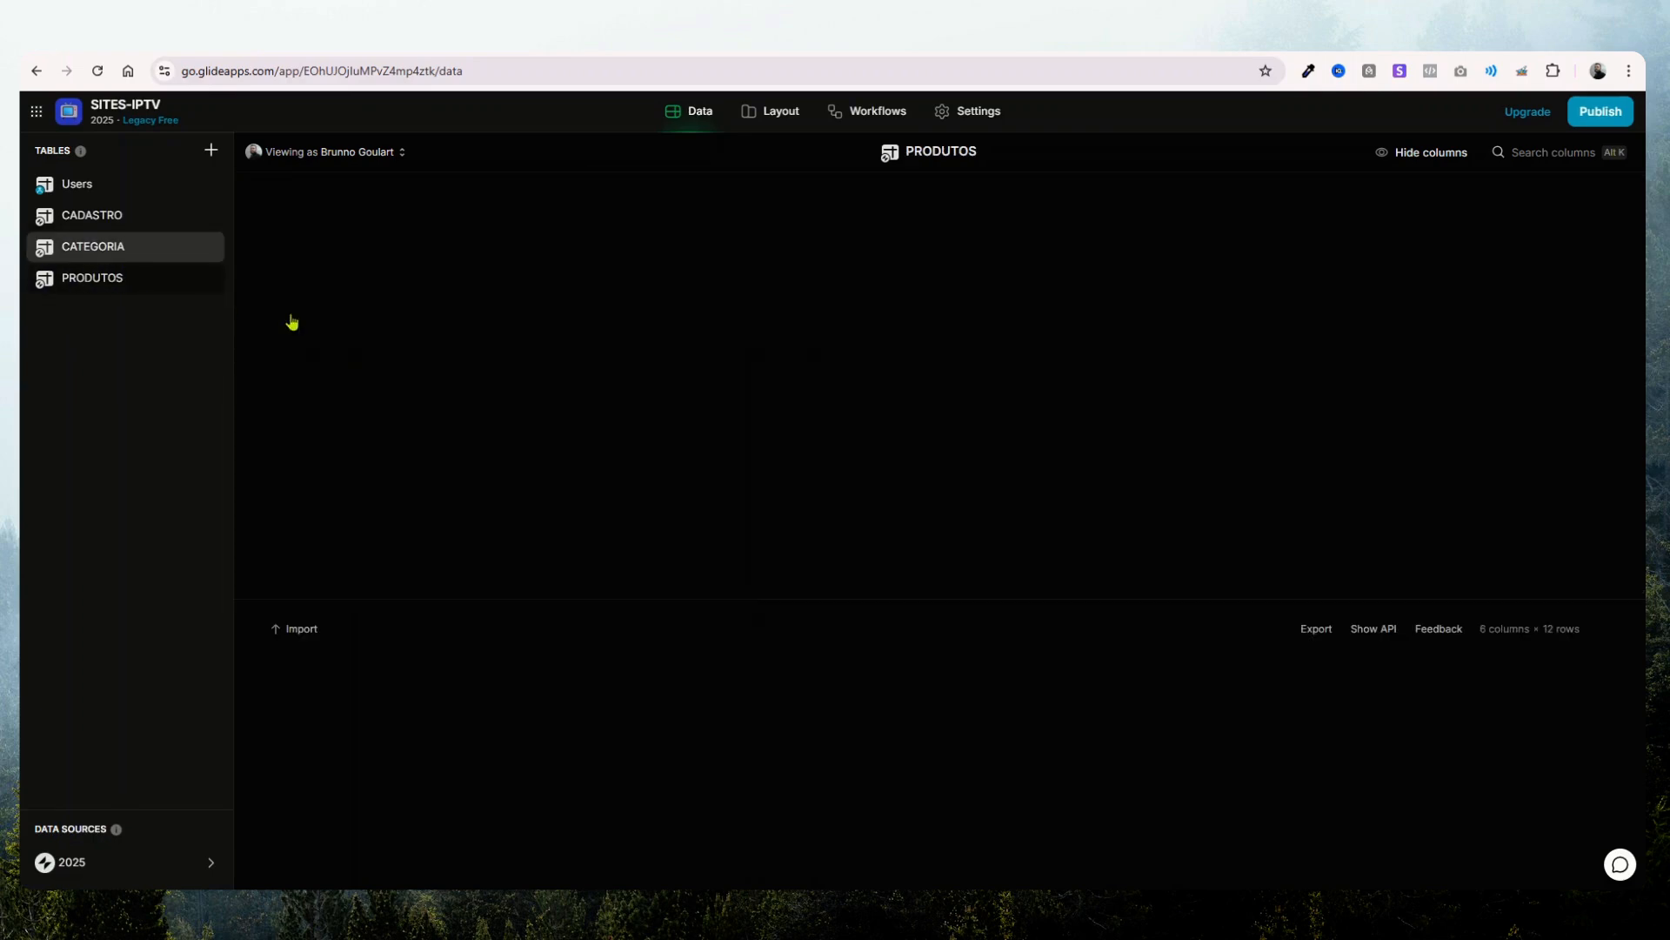
click(380, 228)
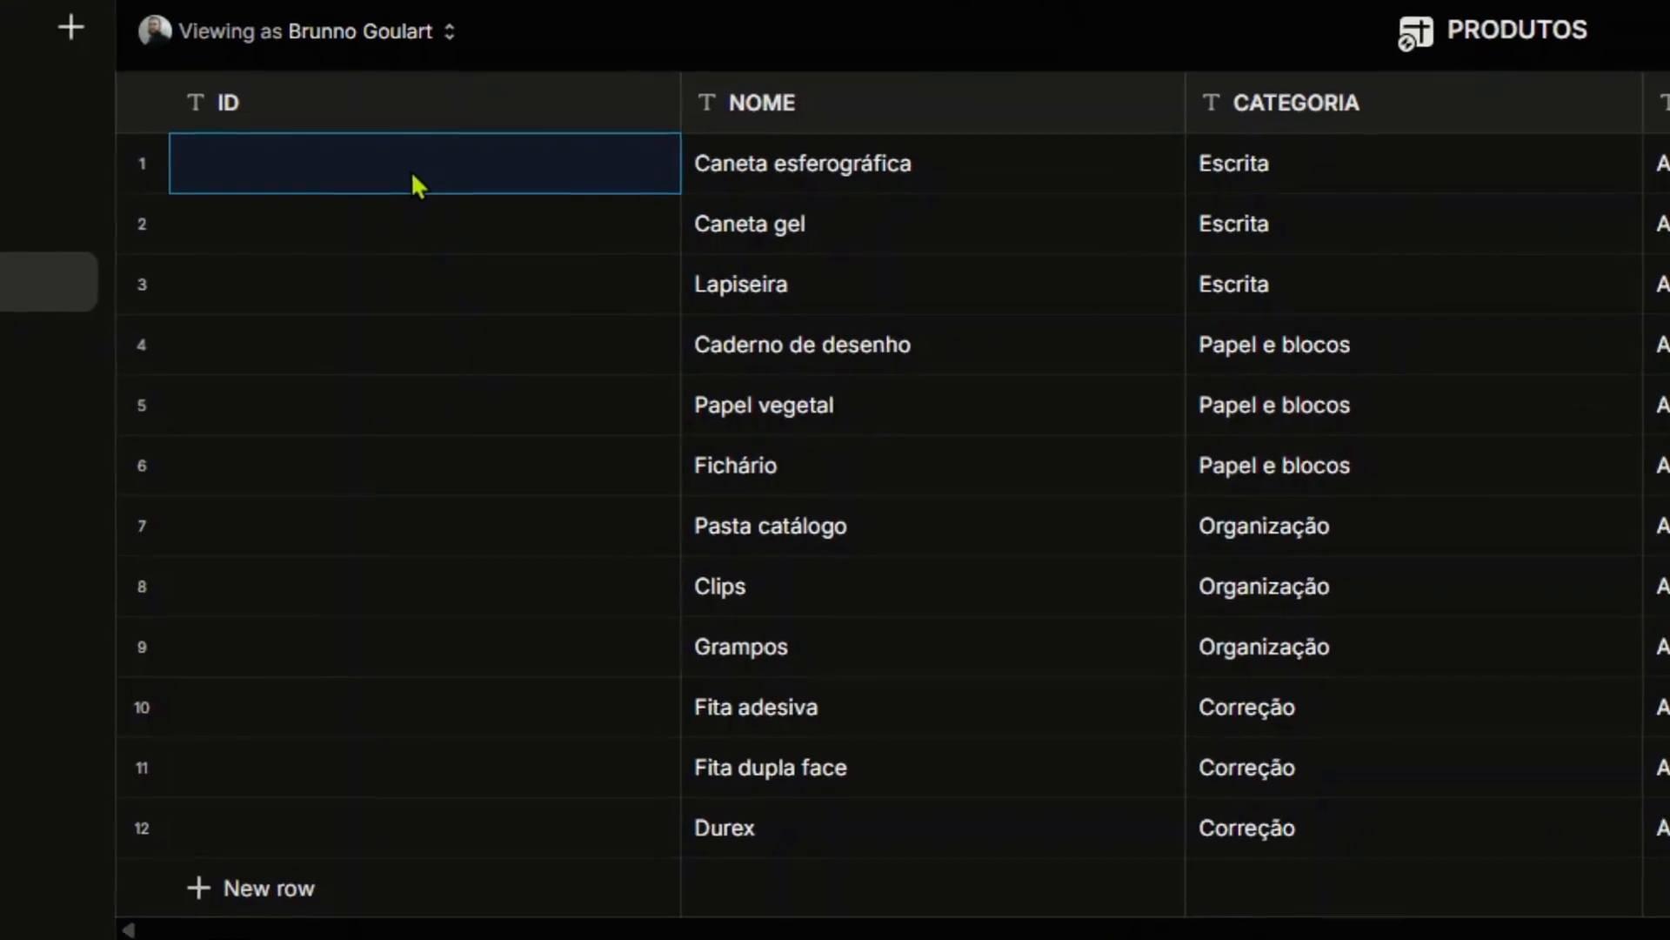
text(z6bRLFGrTJyWFulJW8N6XA)
click(397, 231)
text(z6bRLFGrTJyWFulJW8N6XA)
click(428, 296)
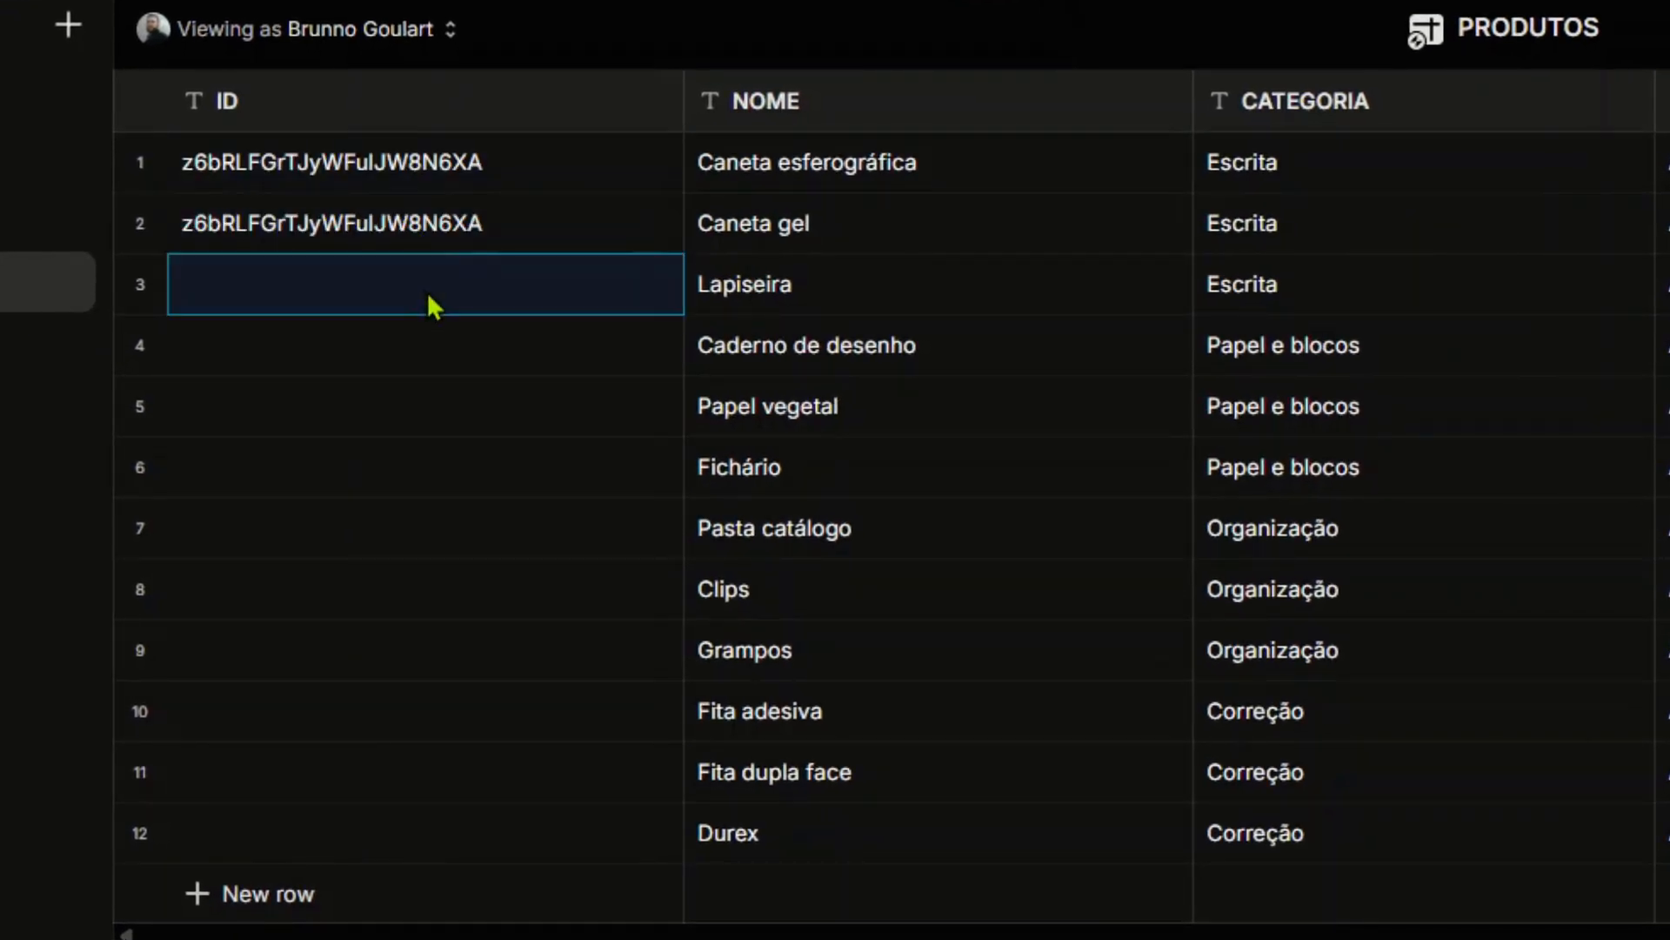
text(z6bRLFGrTJyWFulJW8N6XA)
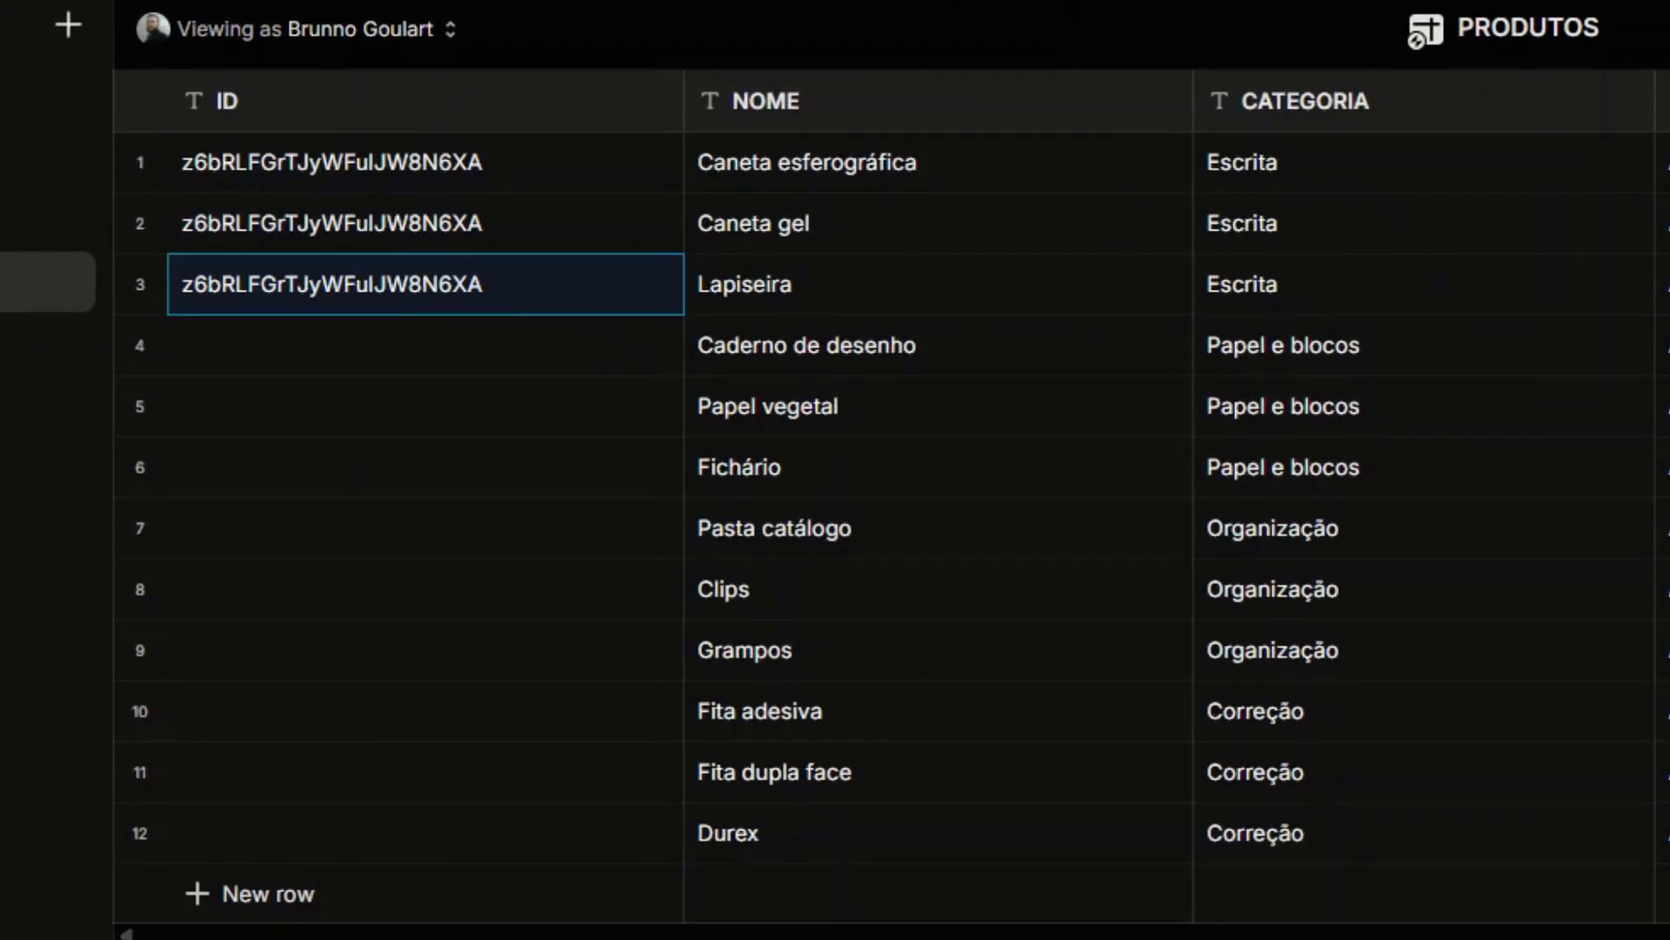
- Copy the Papel e blocos category's Row ID into the ID cells of Caderno de desenho, Papel vegetal and Fichário in PRODUTOS
click(38, 235)
click(324, 251)
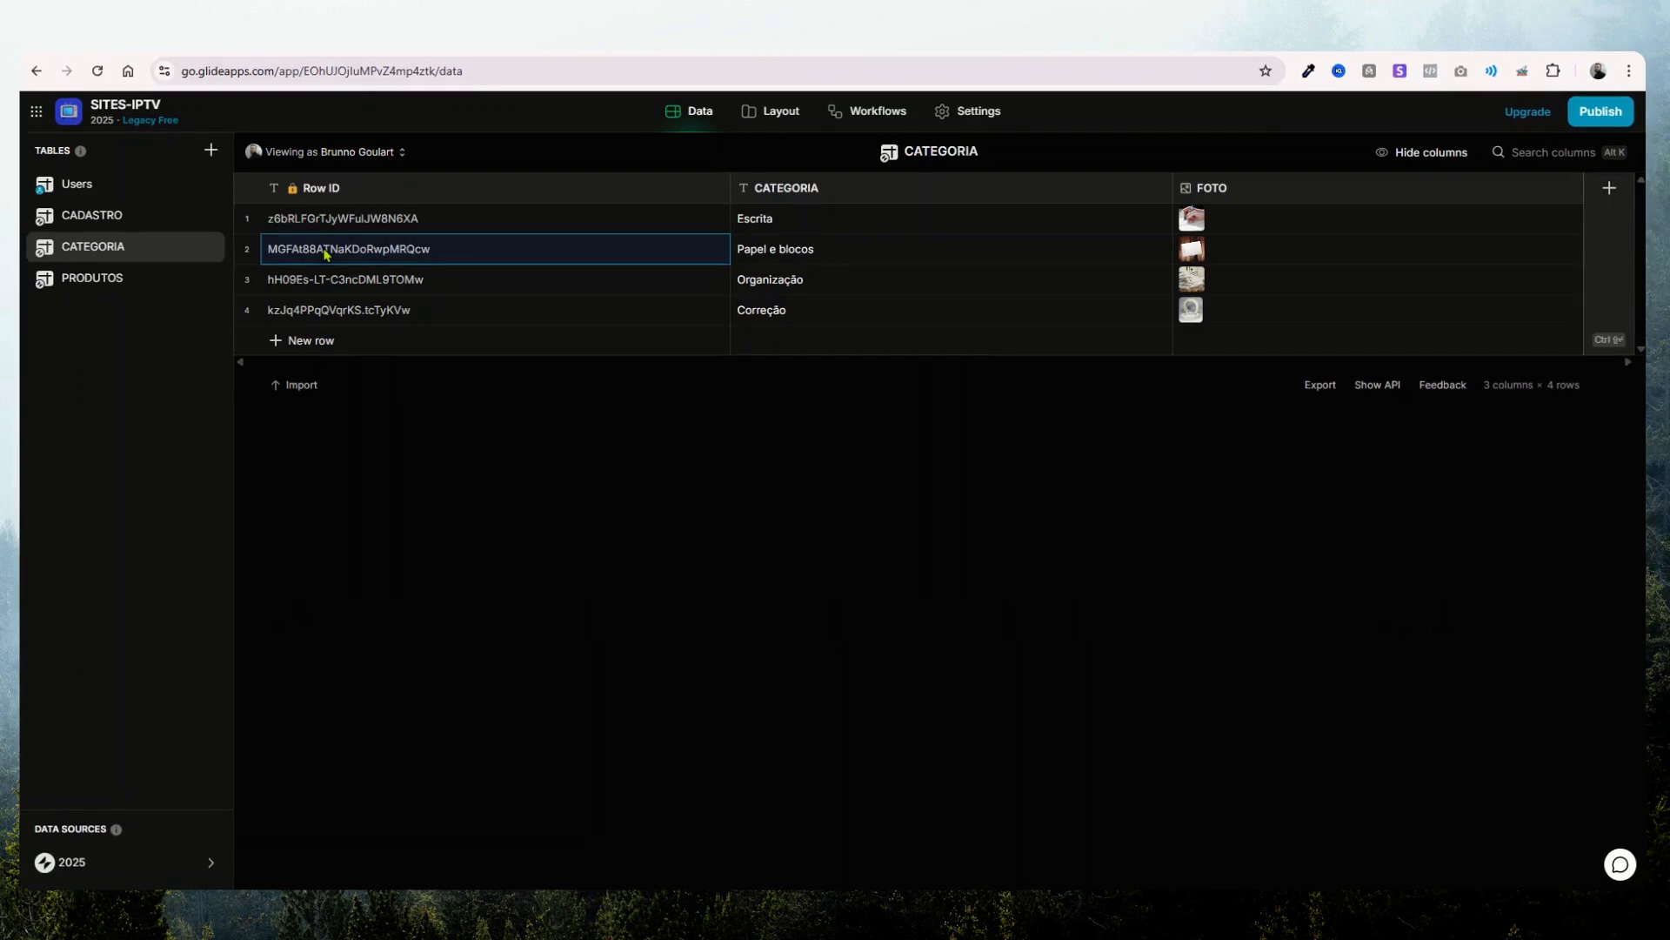
click(133, 285)
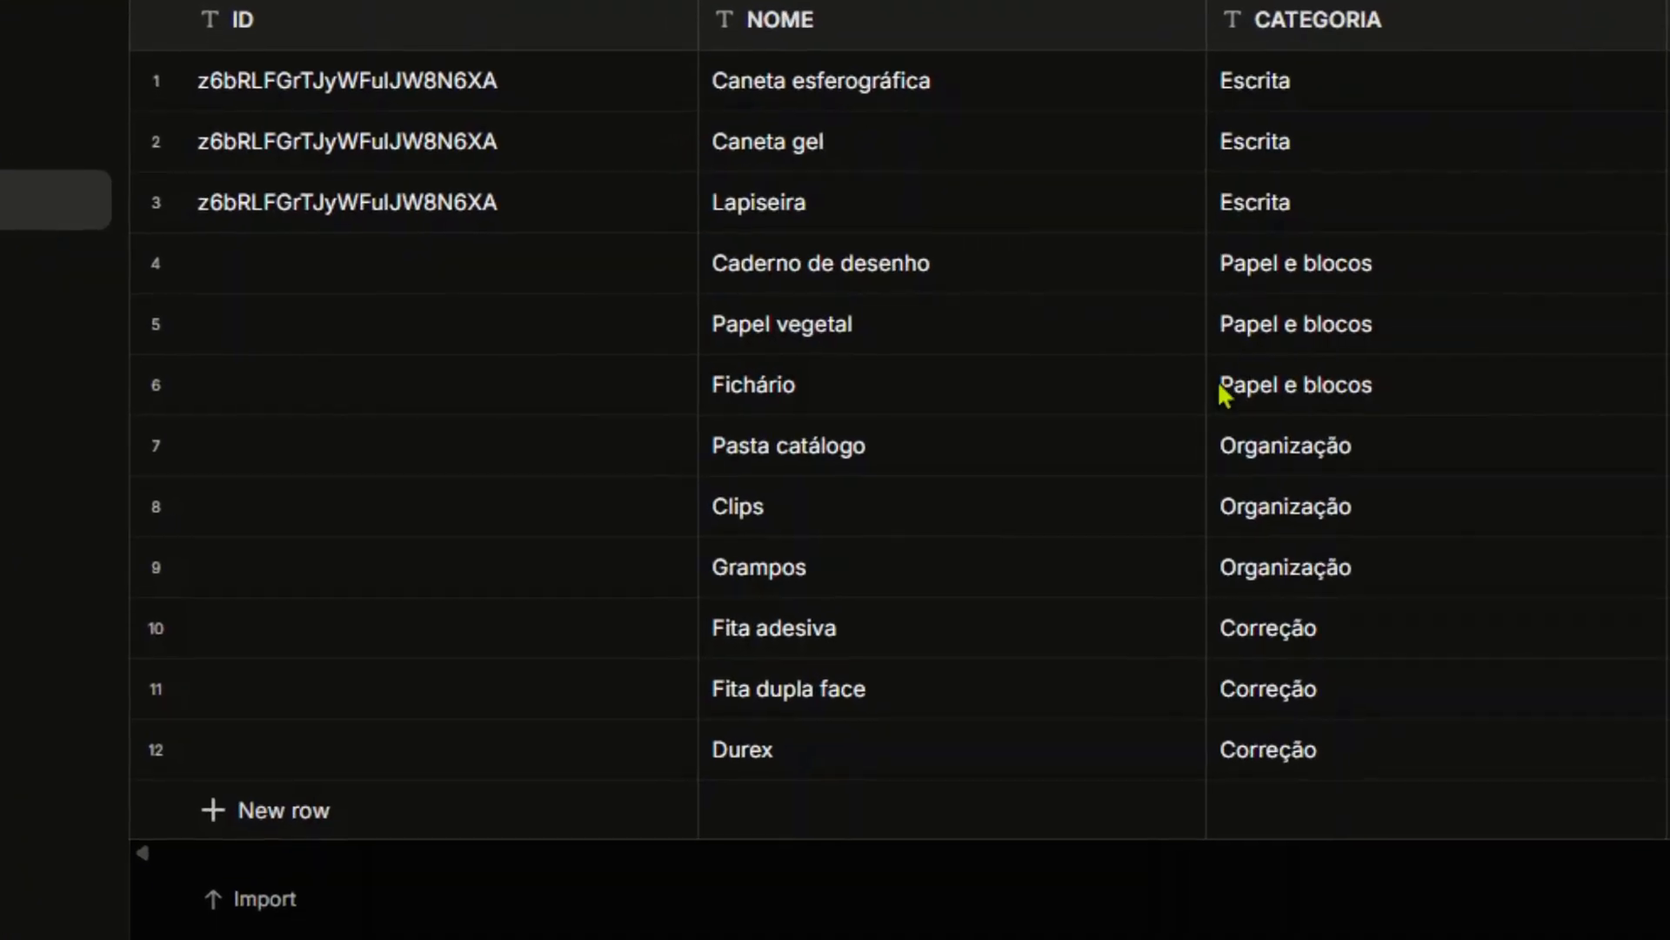
click(415, 261)
text(MGFAt88ATNaKDoRwpMRQcw)
click(402, 346)
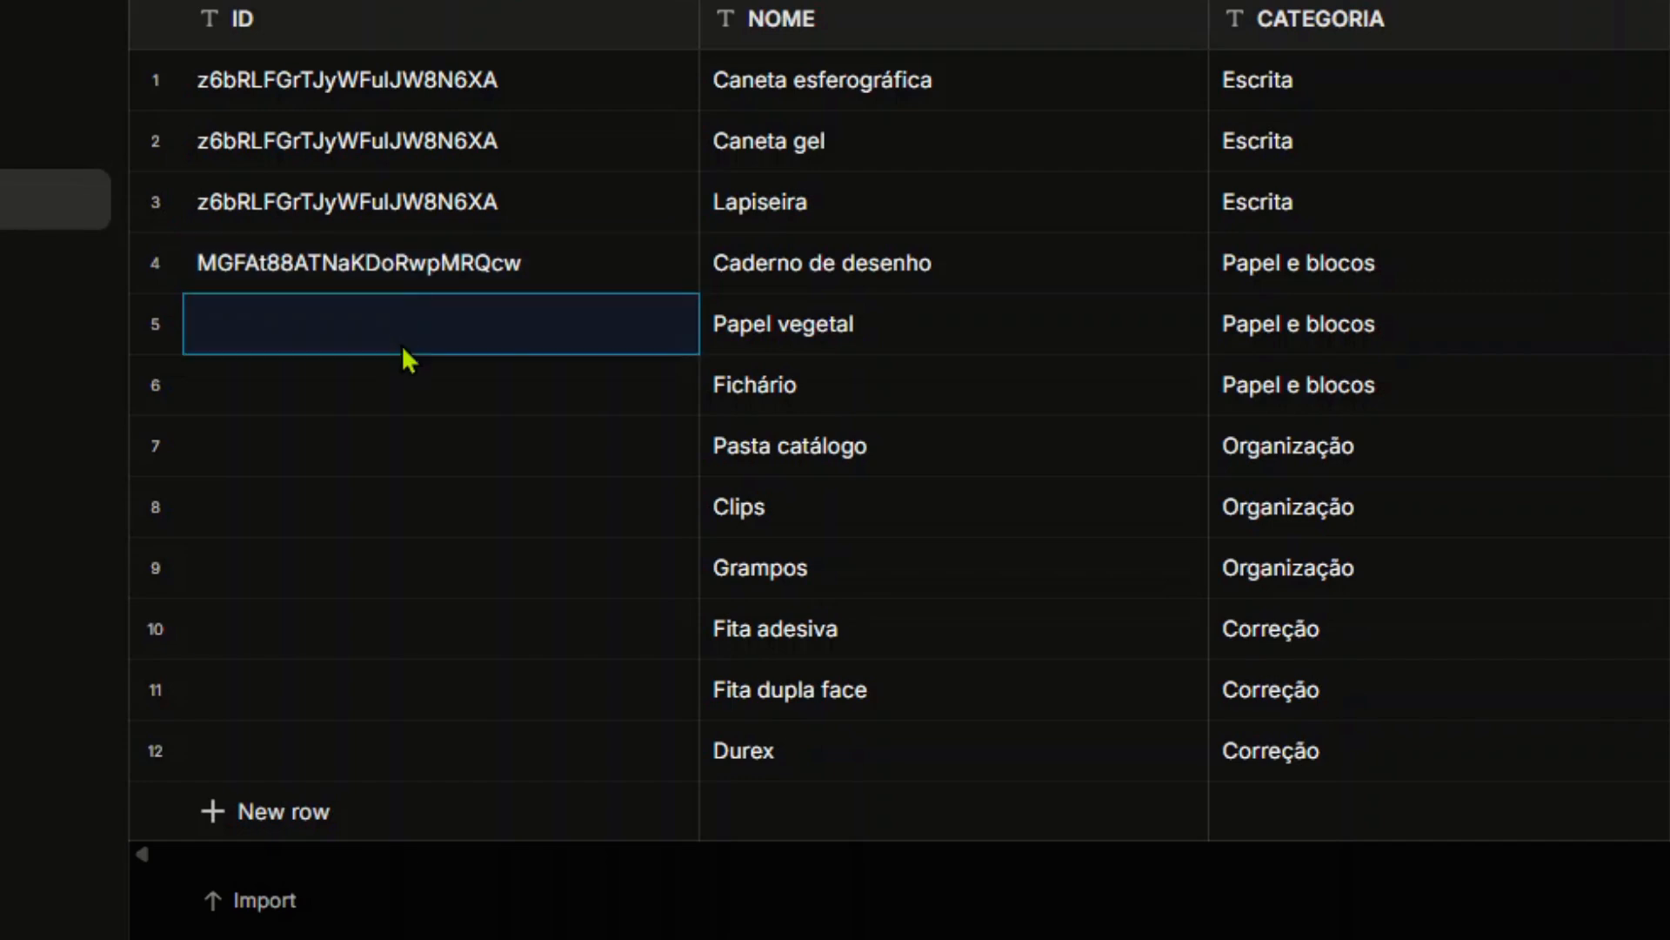
text(MGFAt88ATNaKDoRwpMRQcw)
click(410, 387)
text(MGFAt88ATNaKDoRwpMRQcw)
- Copy the Organização category's Row ID into the ID cells of Pasta catálogo, Clips and Grampos in PRODUTOS
click(104, 235)
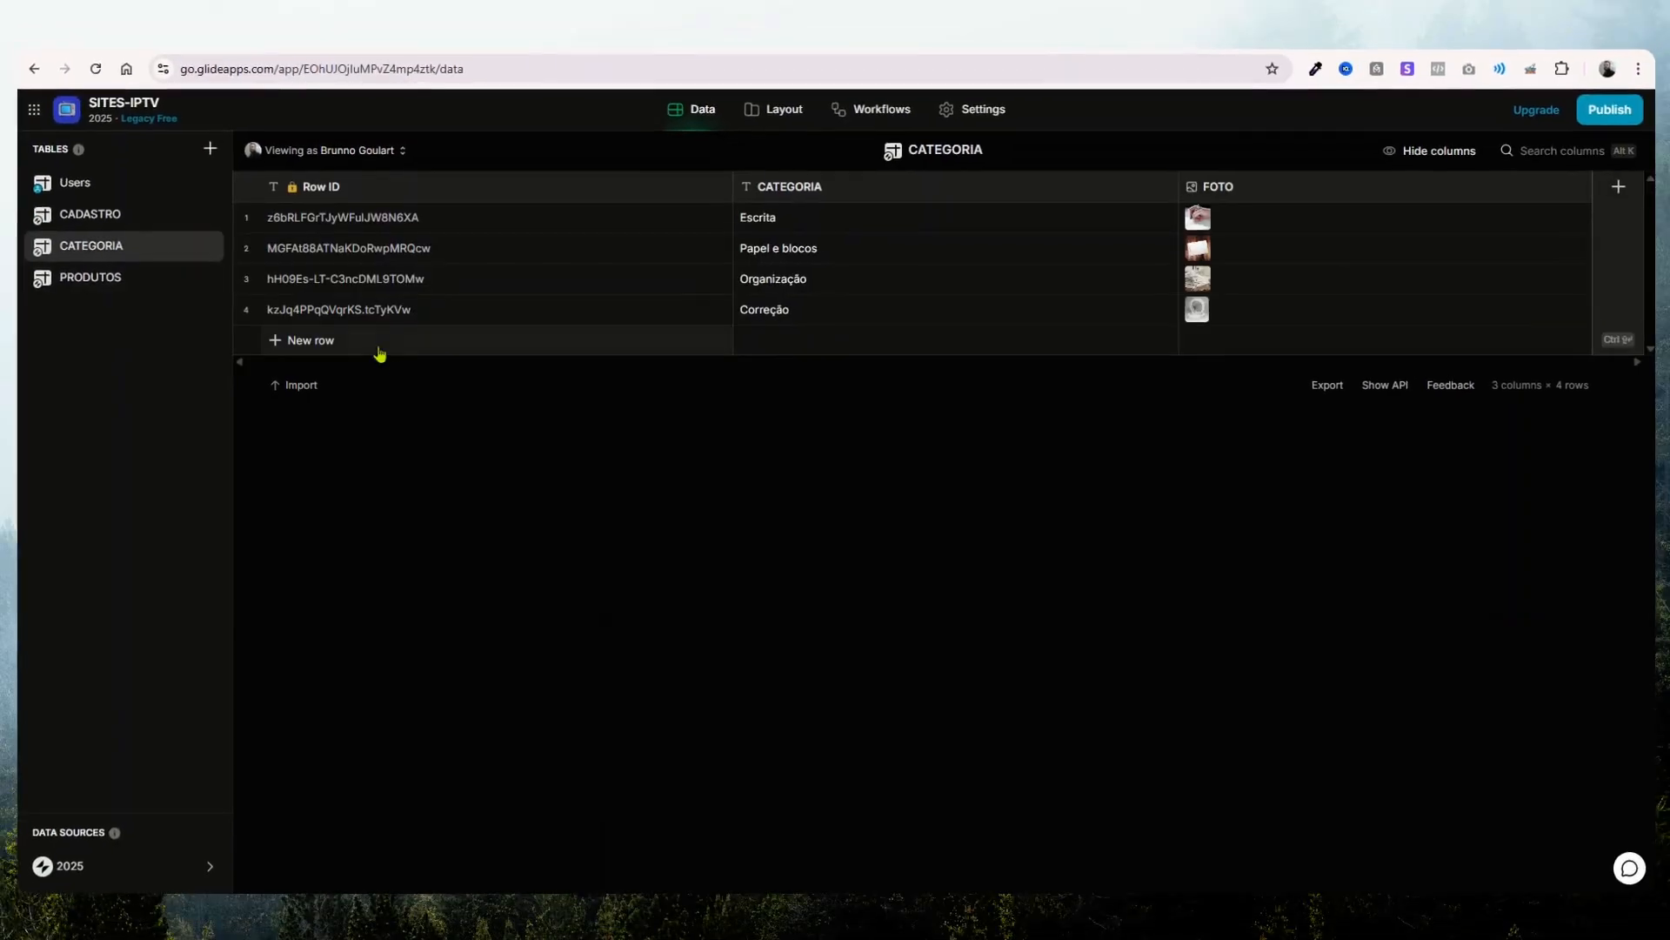
click(405, 288)
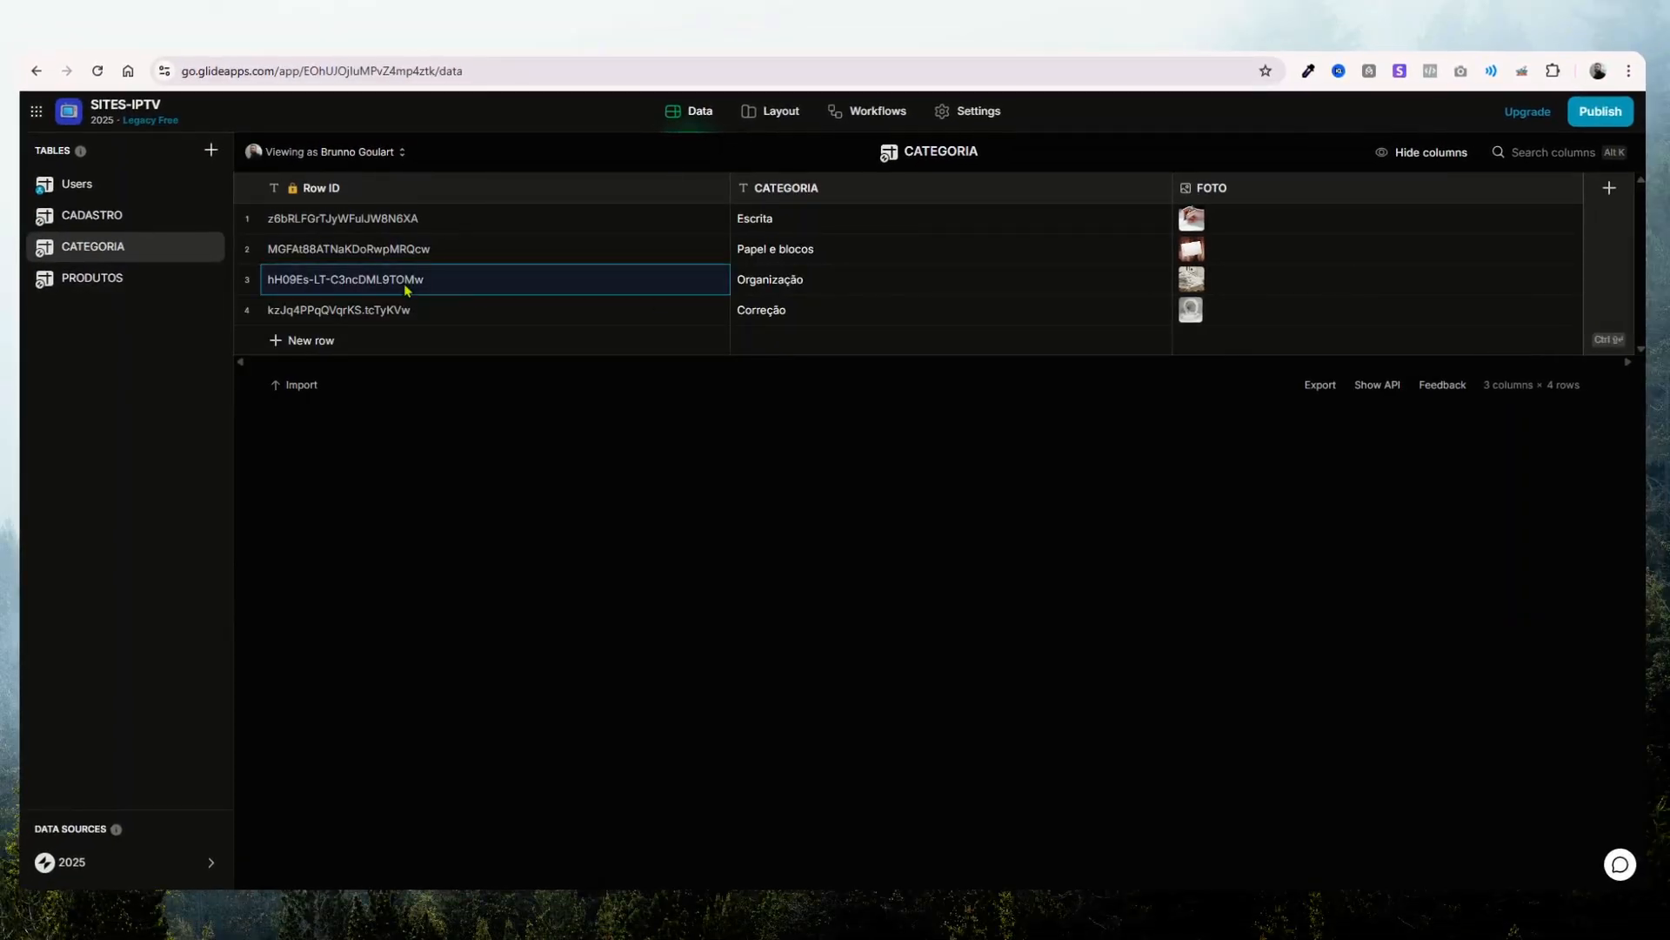
click(92, 280)
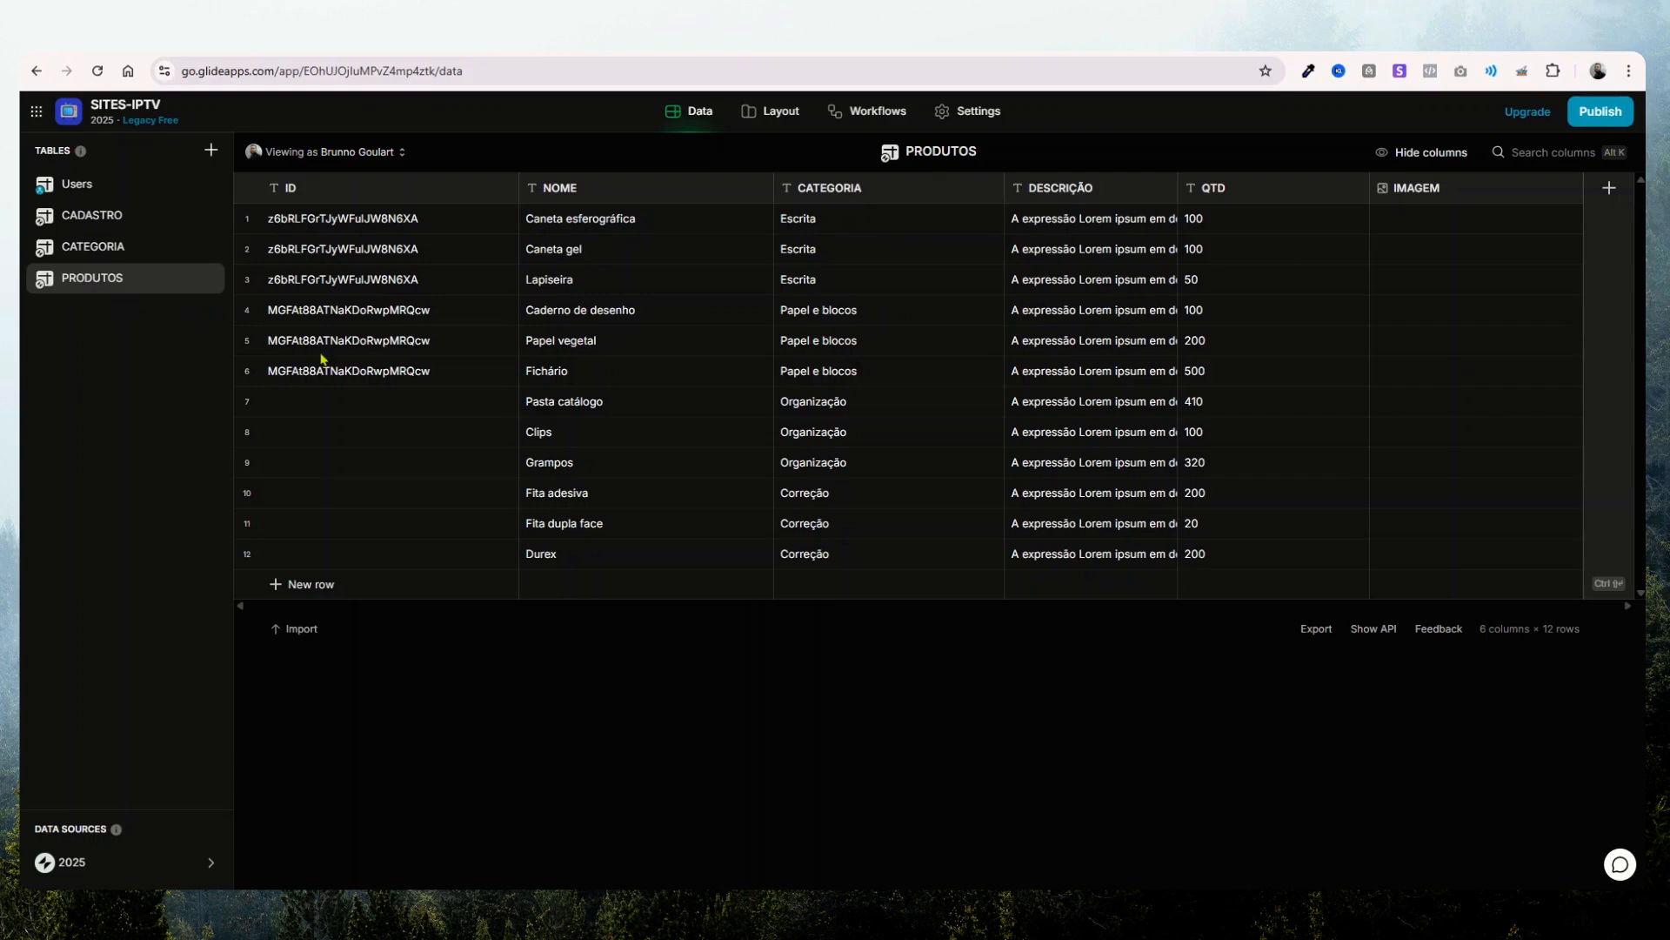
click(372, 413)
text(hH09Es-LT-C3ncDML9TOMw)
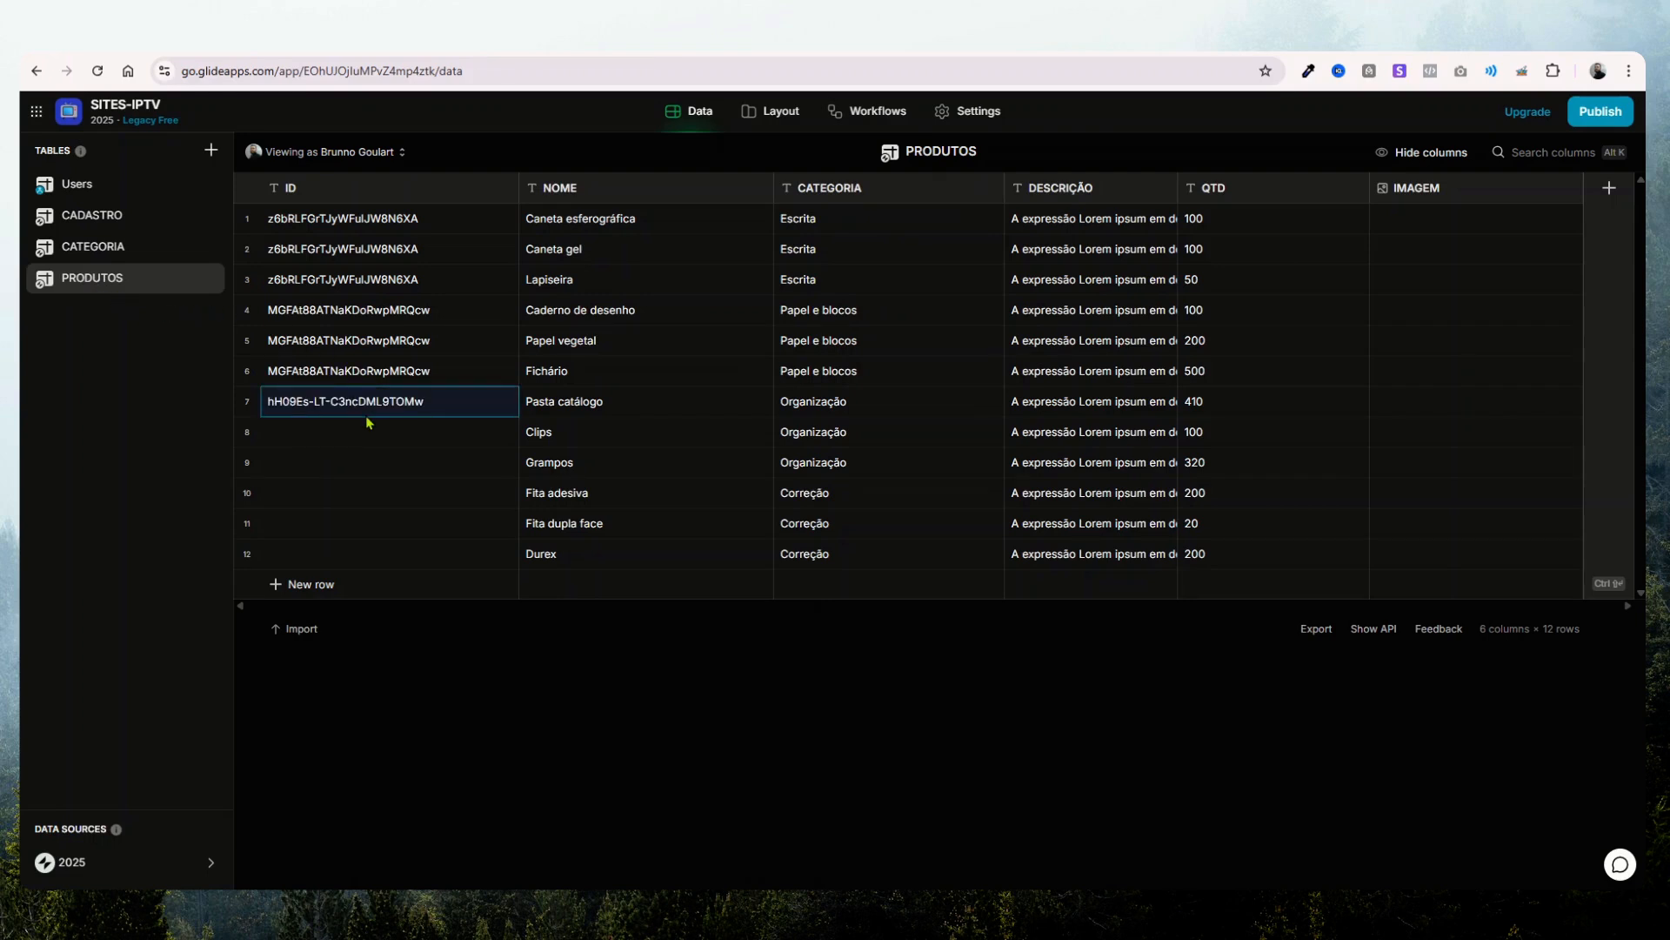
click(373, 440)
text(hH09Es-LT-C3ncDML9TOMw)
click(382, 465)
text(hH09Es-LT-C3ncDML9TOMw)
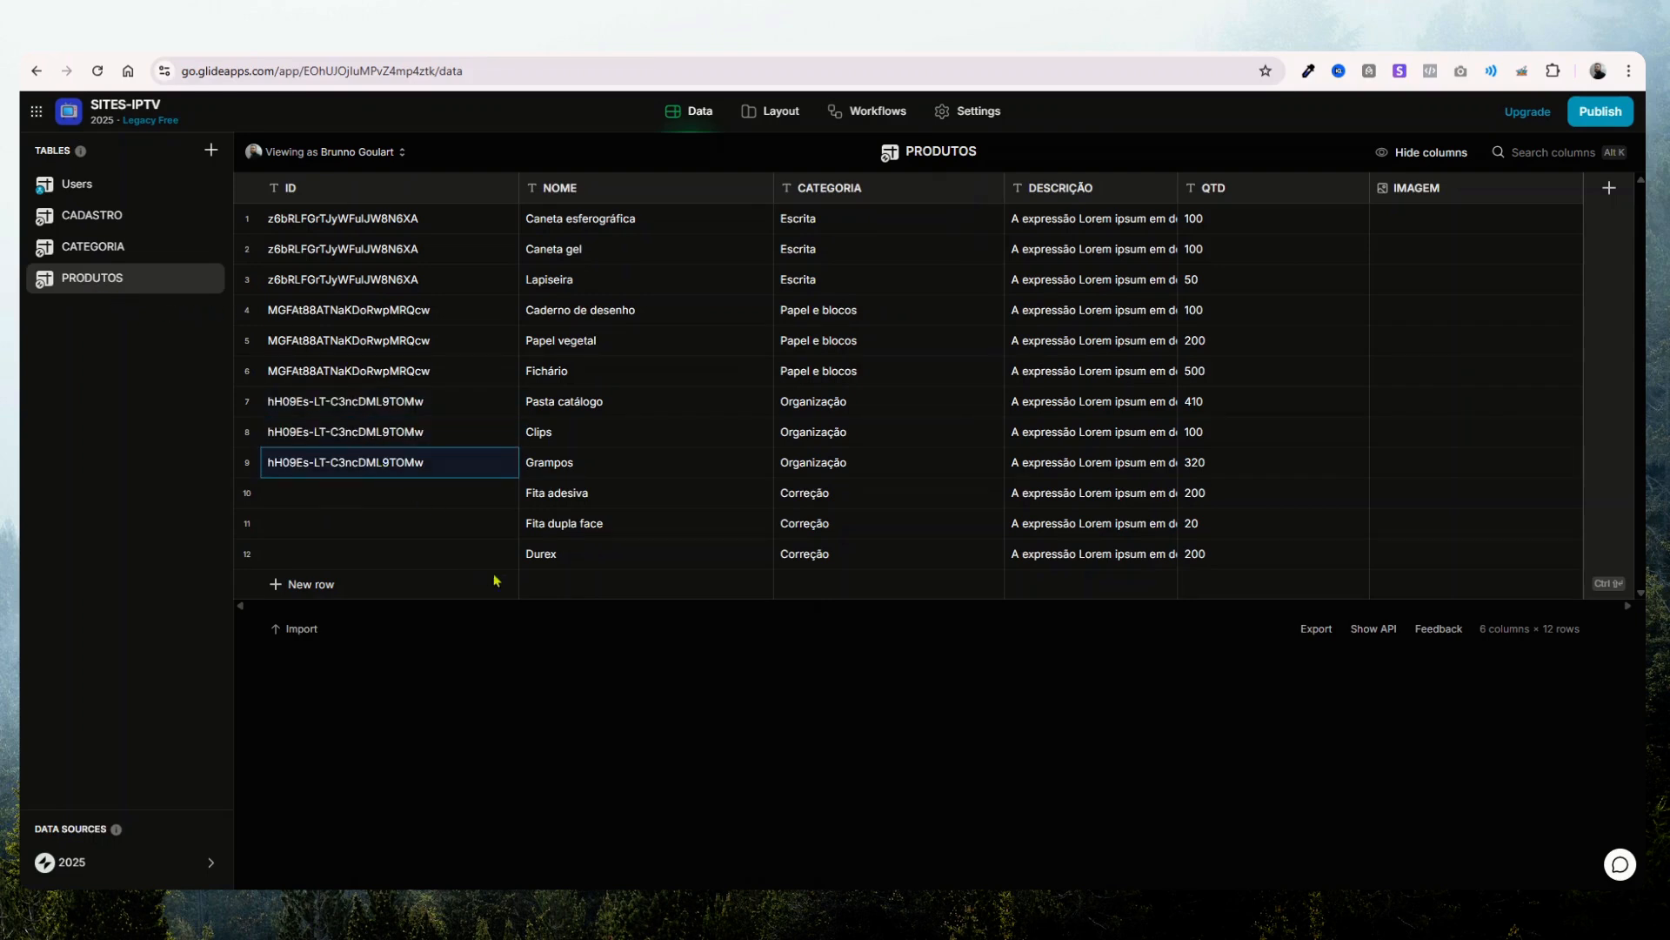
- Copy the Correção category's Row ID into the ID cells of Fita adesiva, Fita dupla face and Durex in PRODUTOS
click(128, 257)
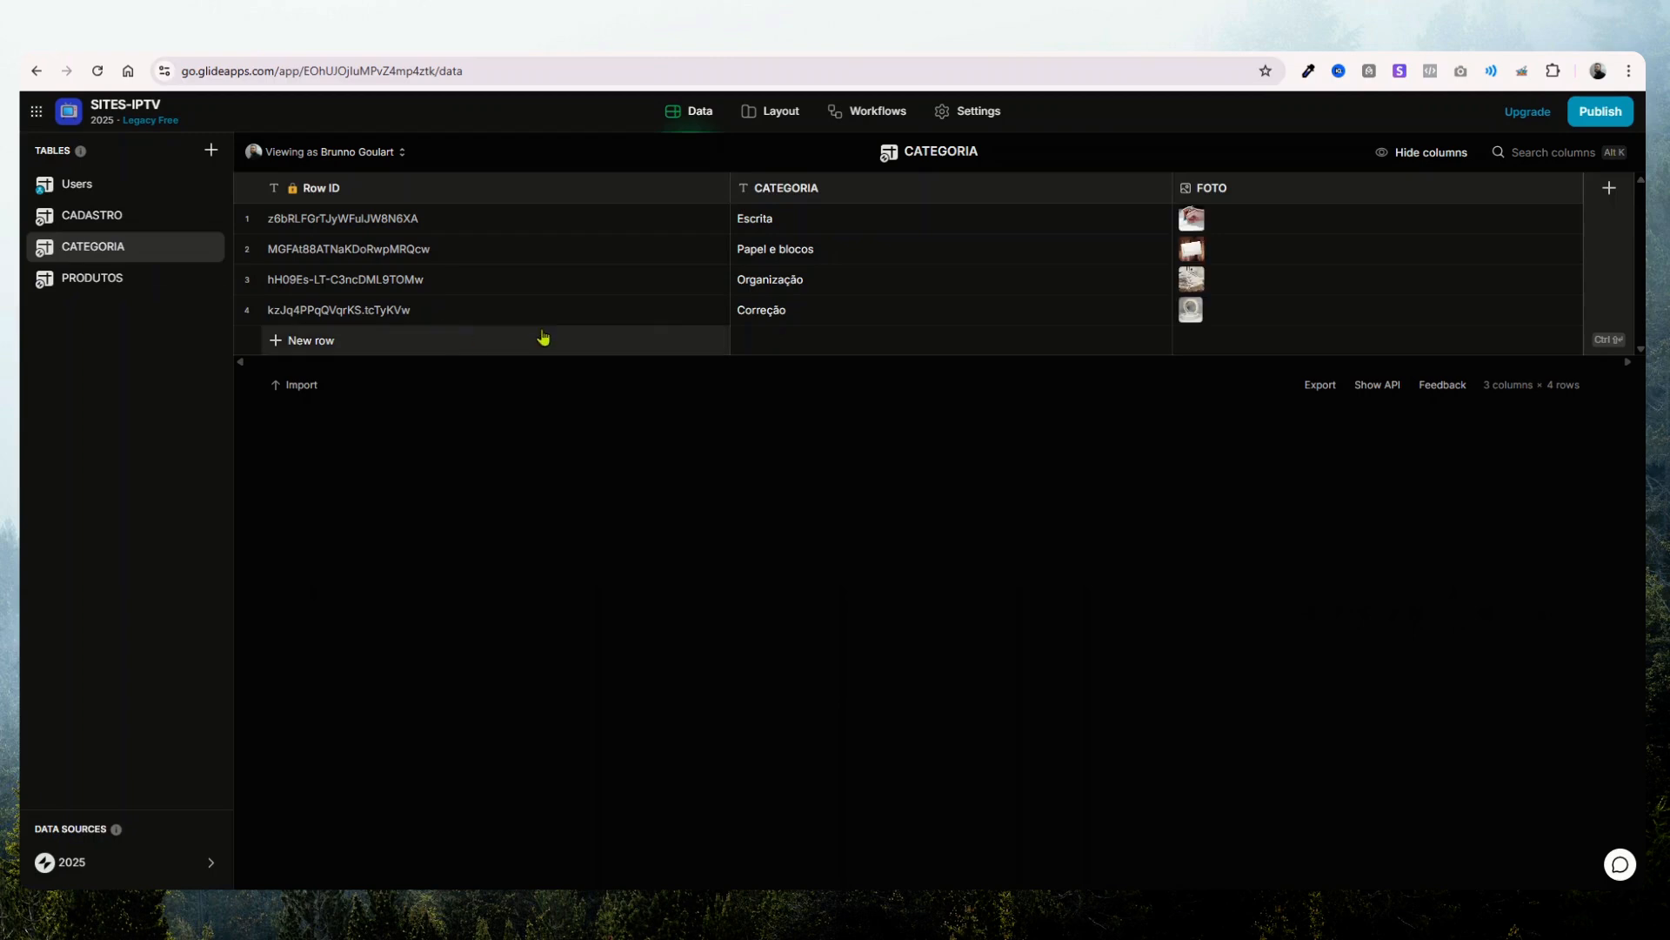
click(306, 312)
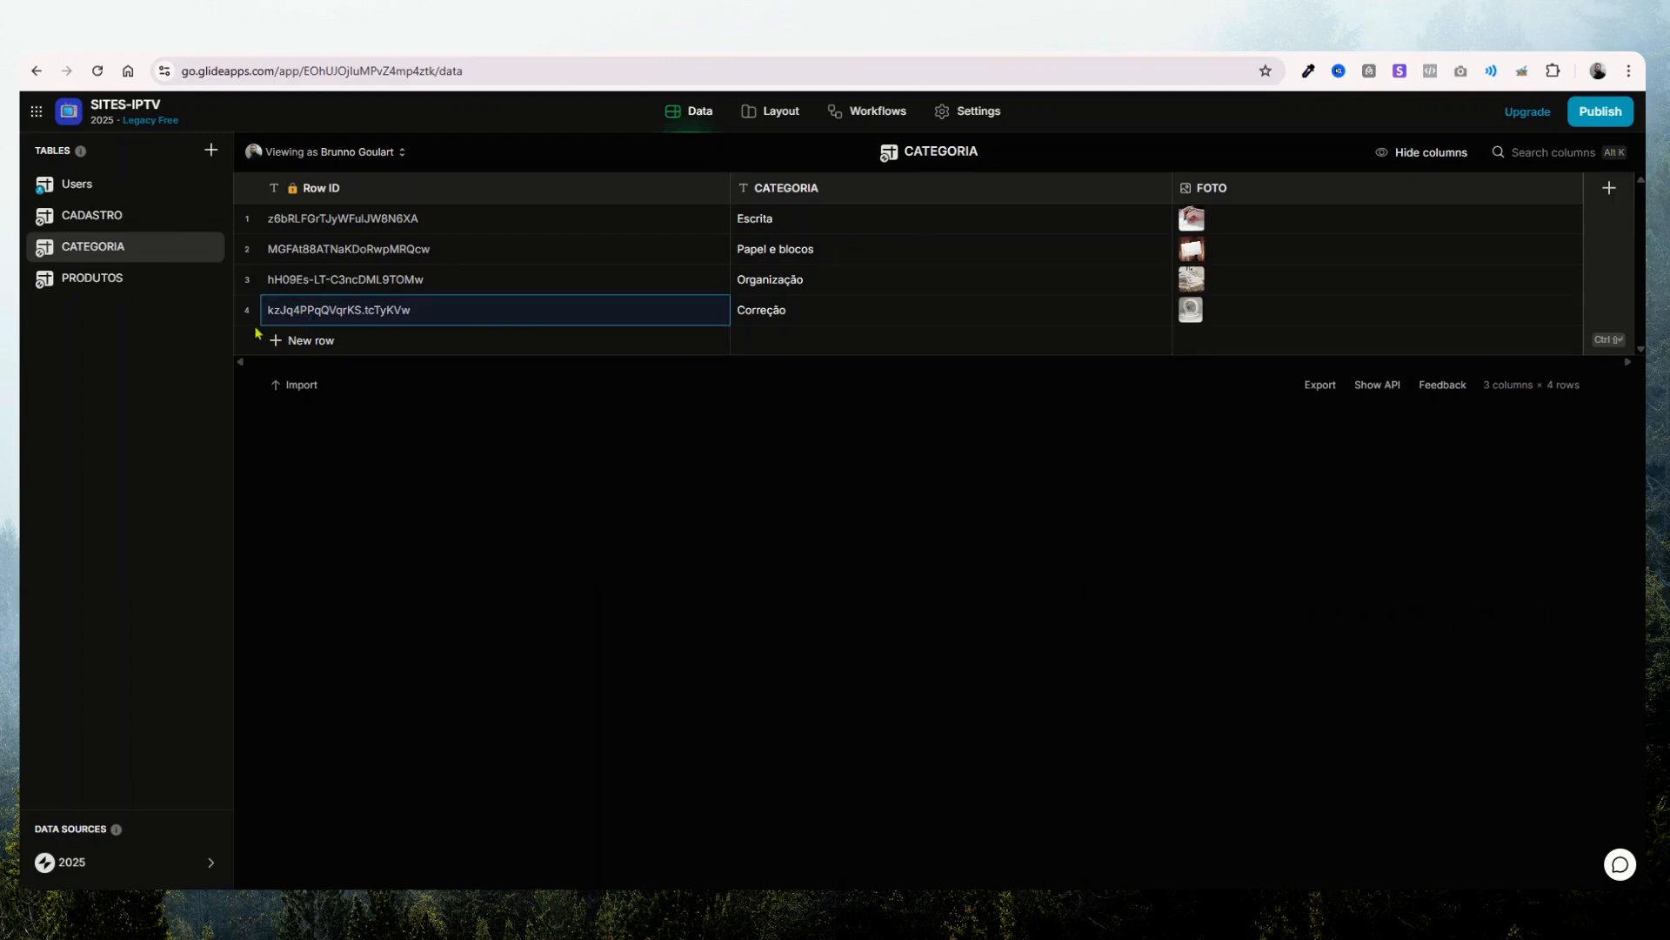
click(126, 280)
click(329, 501)
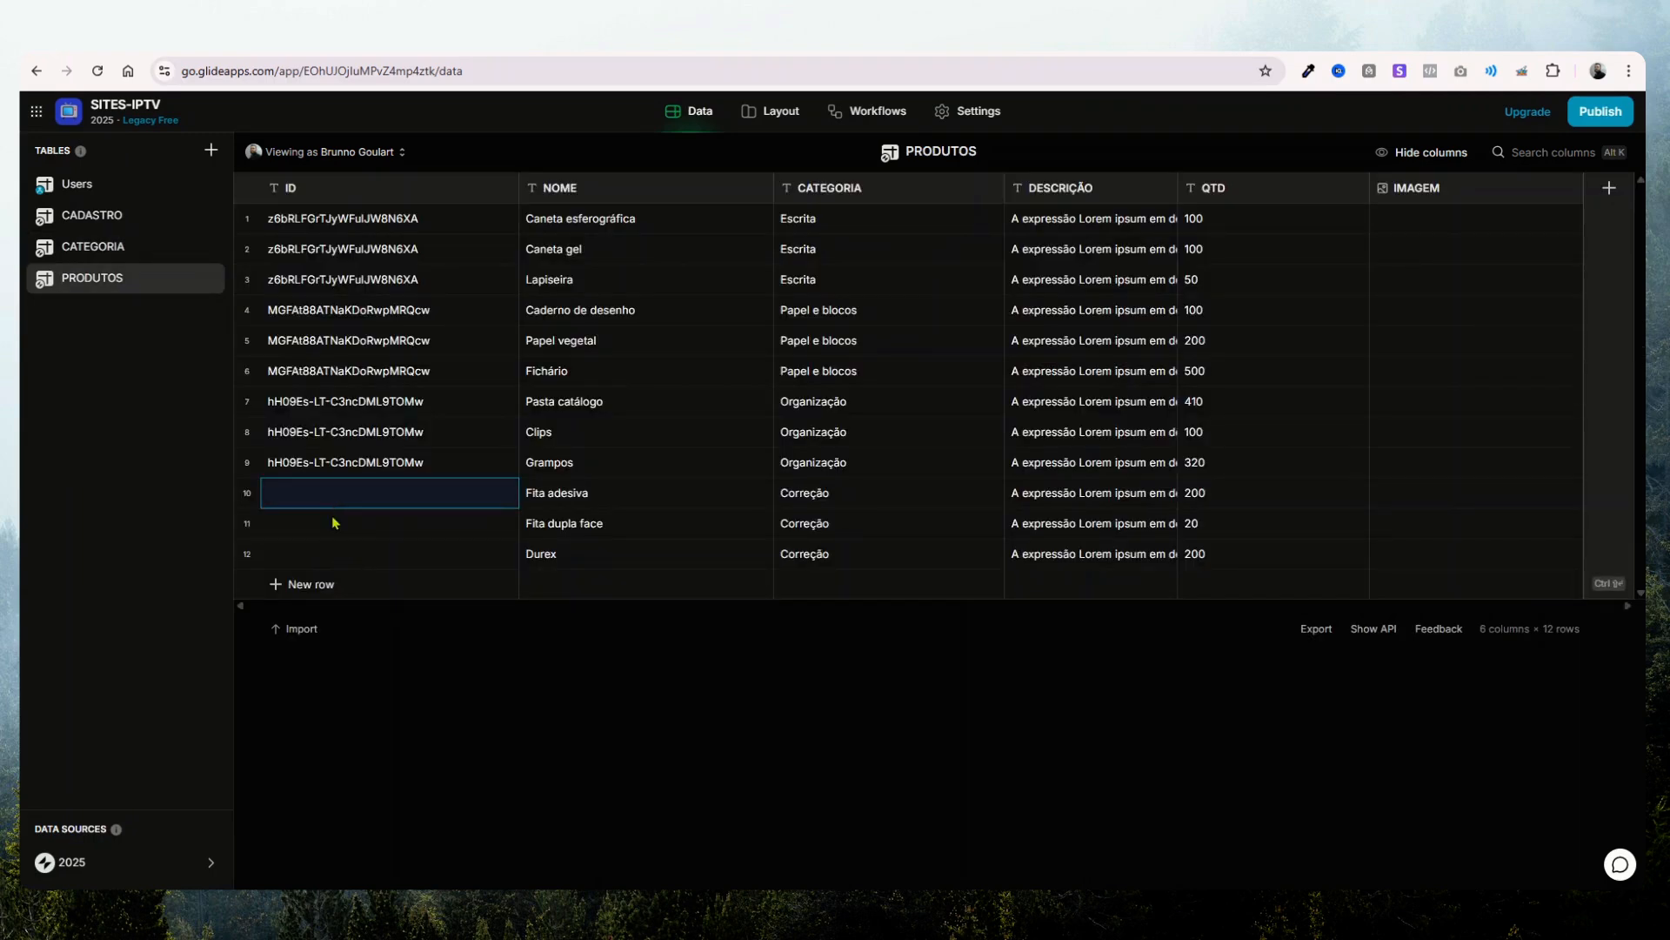
text(kzJq4PPqQVqrKS.tcTyKVw)
key(Down)
text(kzJq4PPqQVqrKS.tcTyKVw)
key(Down)
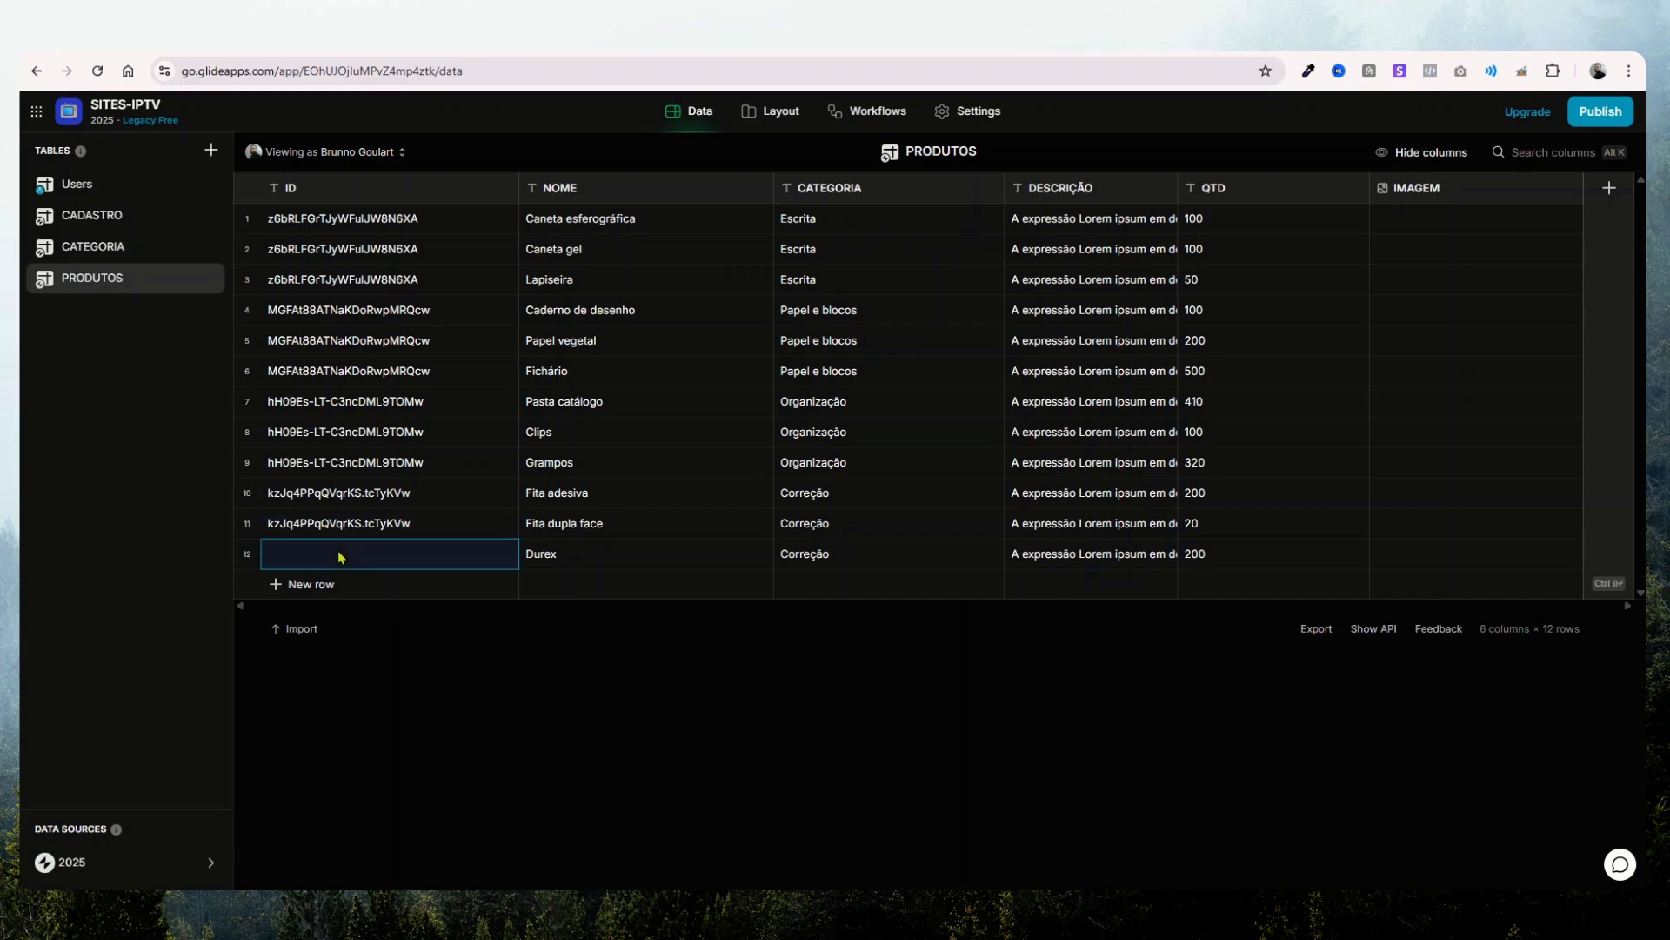
text(kzJq4PPqQVqrKS.tcTyKVw)
- Add a column named RELATION to the CATEGORIA table and set its type to Relation
click(112, 252)
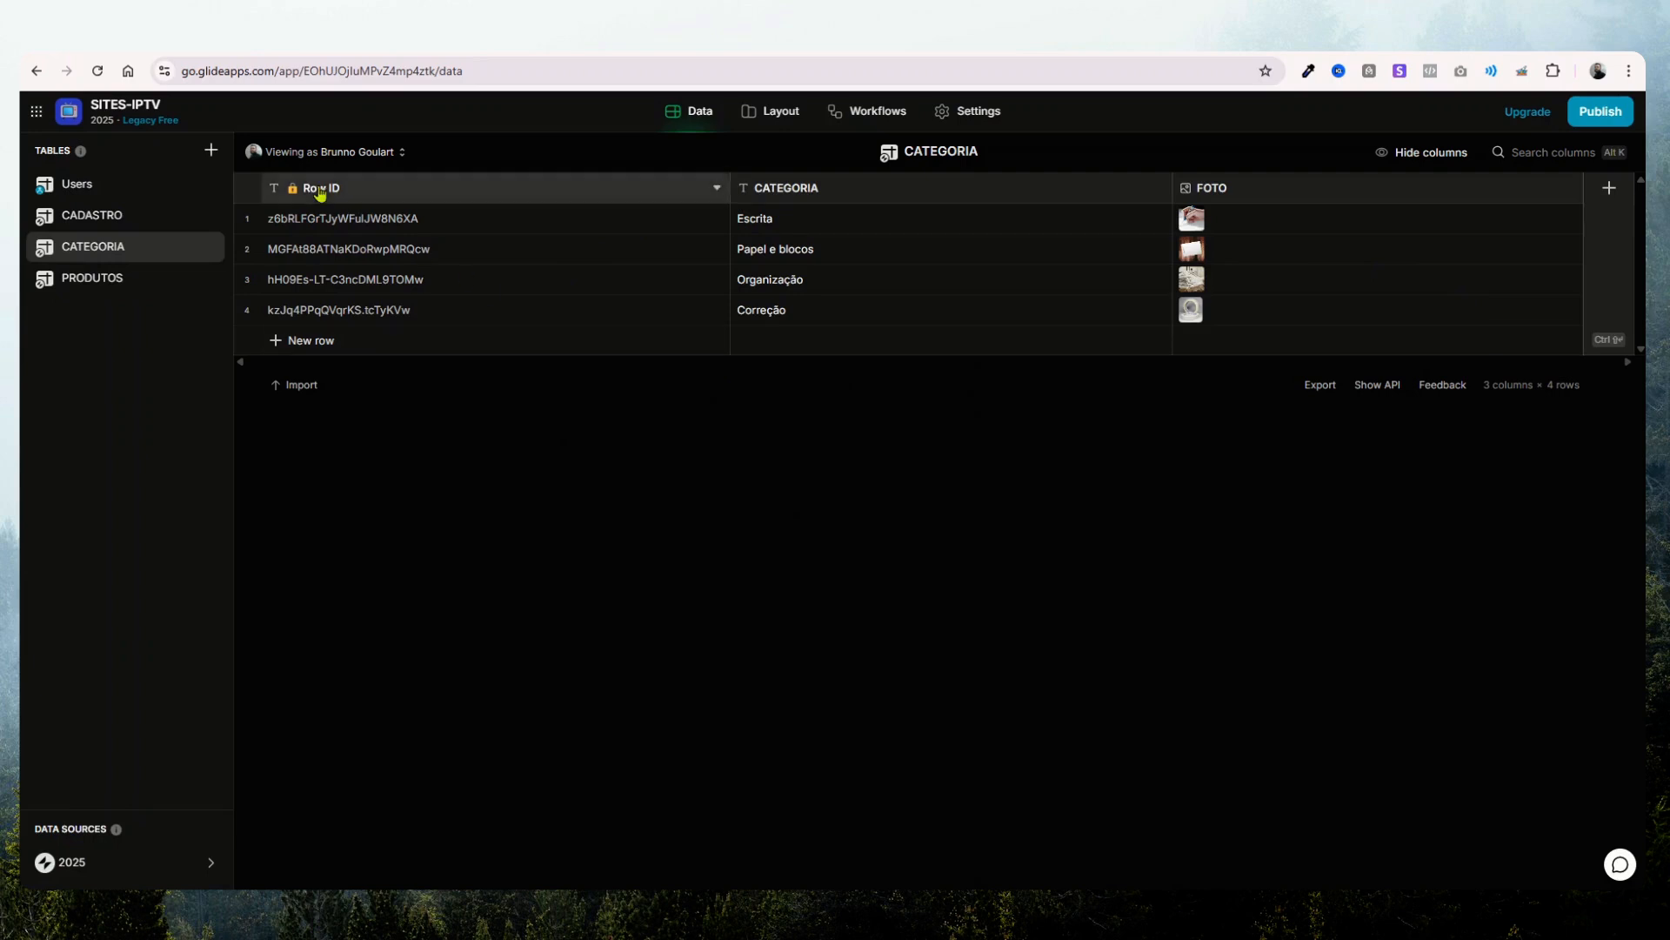
click(1611, 190)
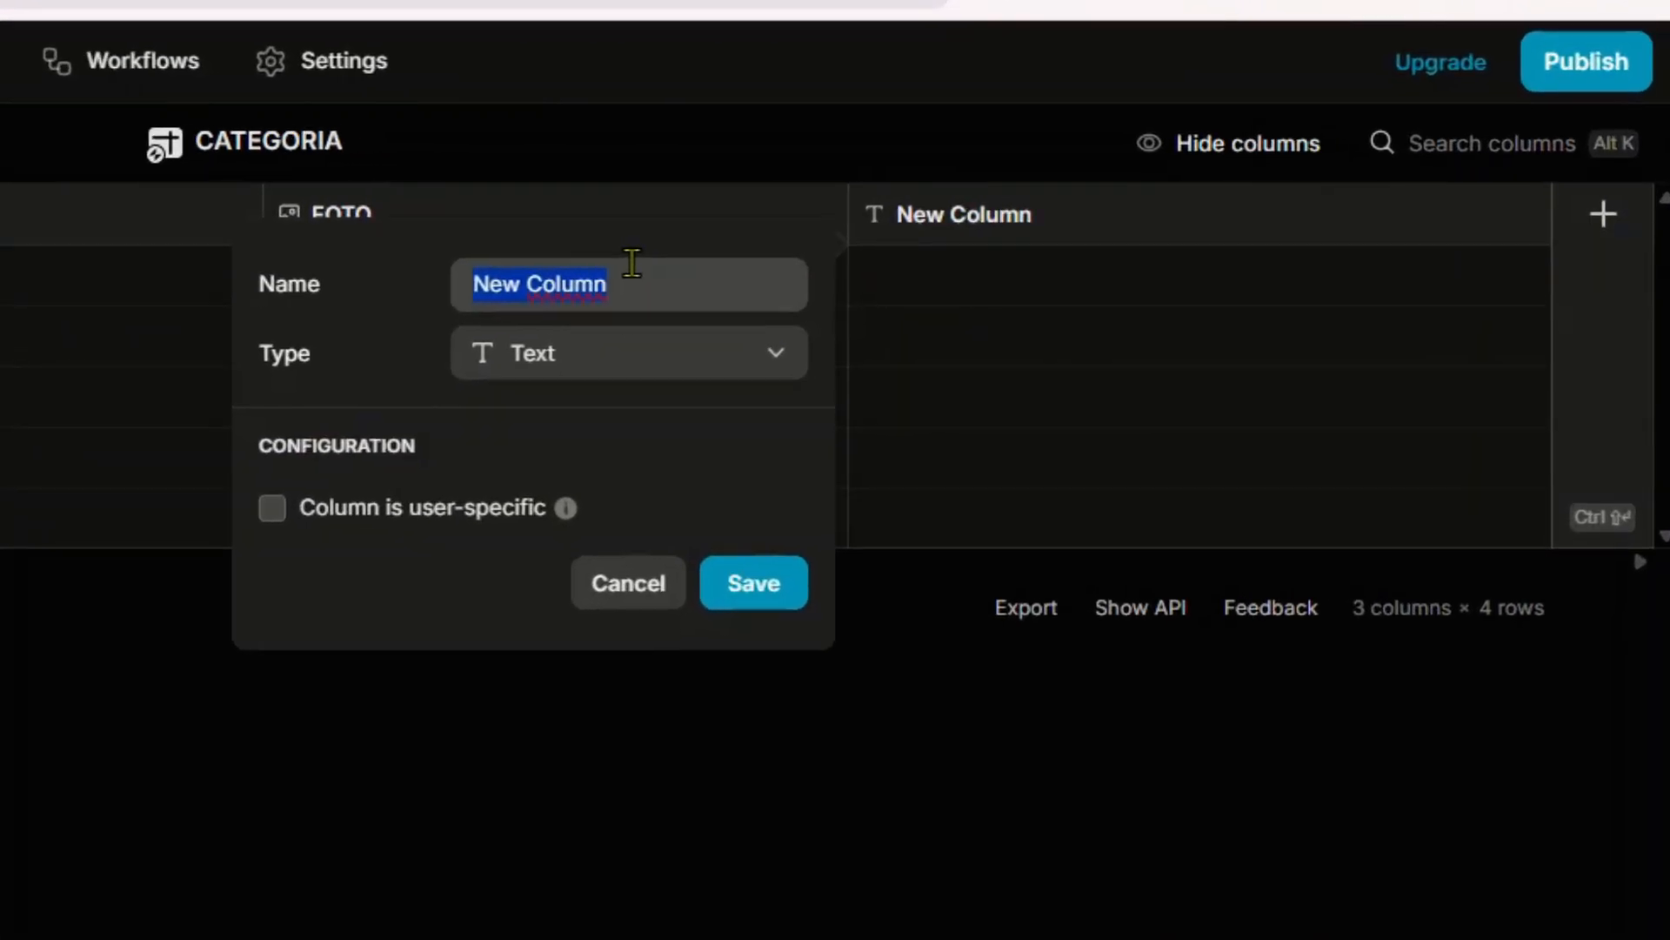
text(RELATION)
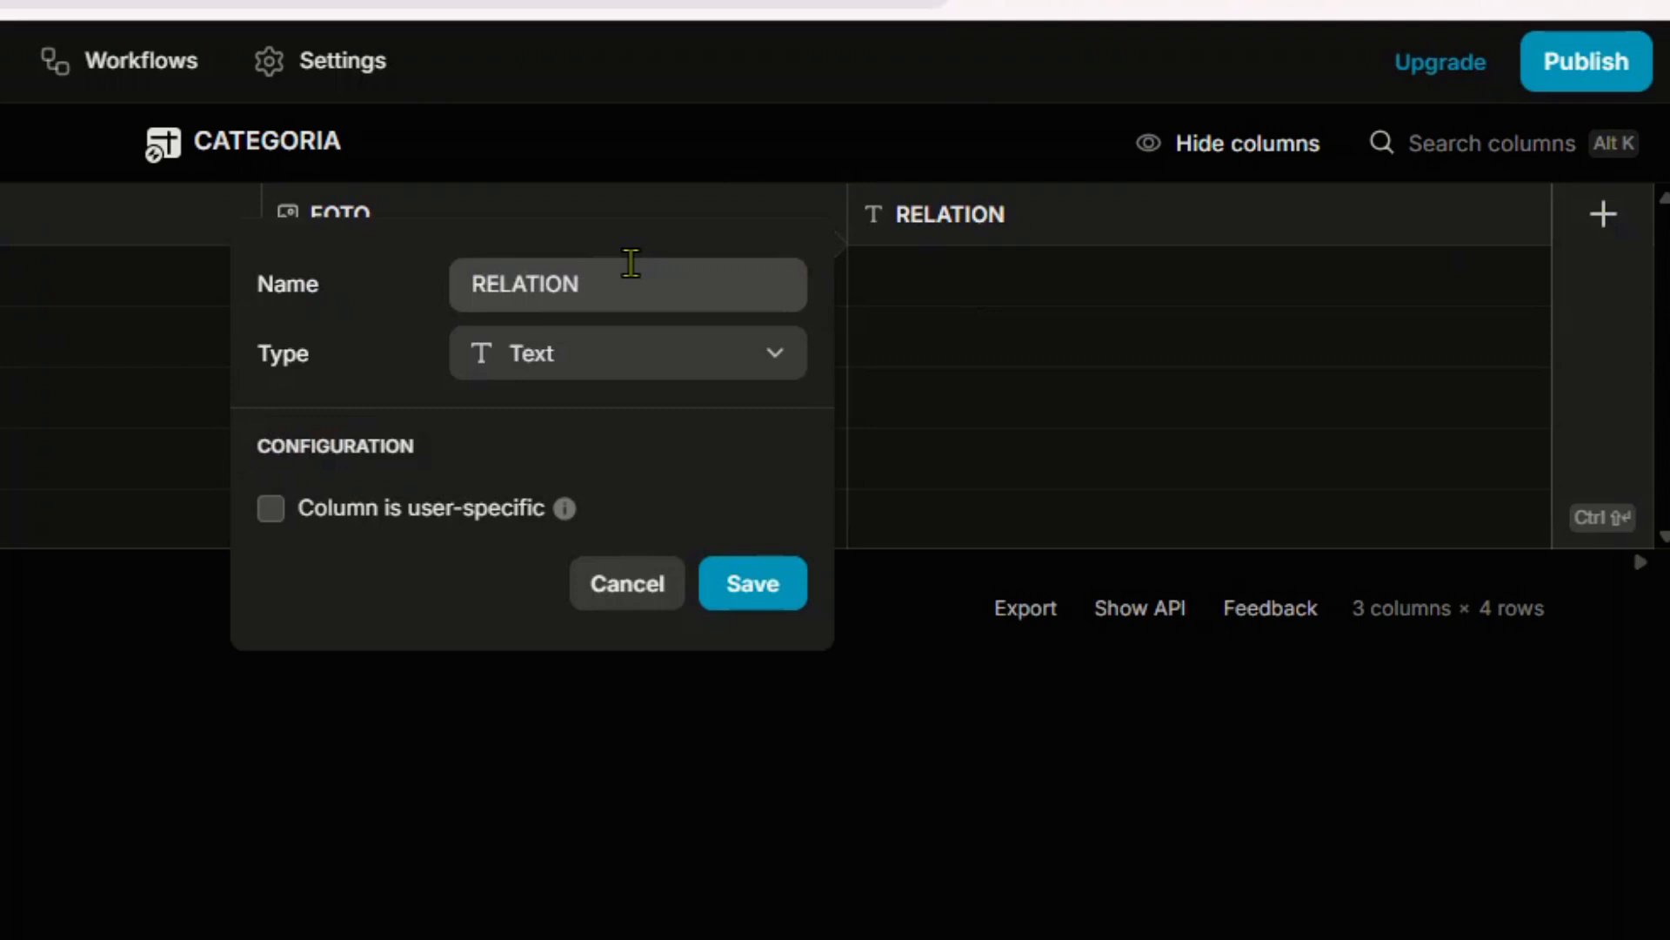
click(565, 370)
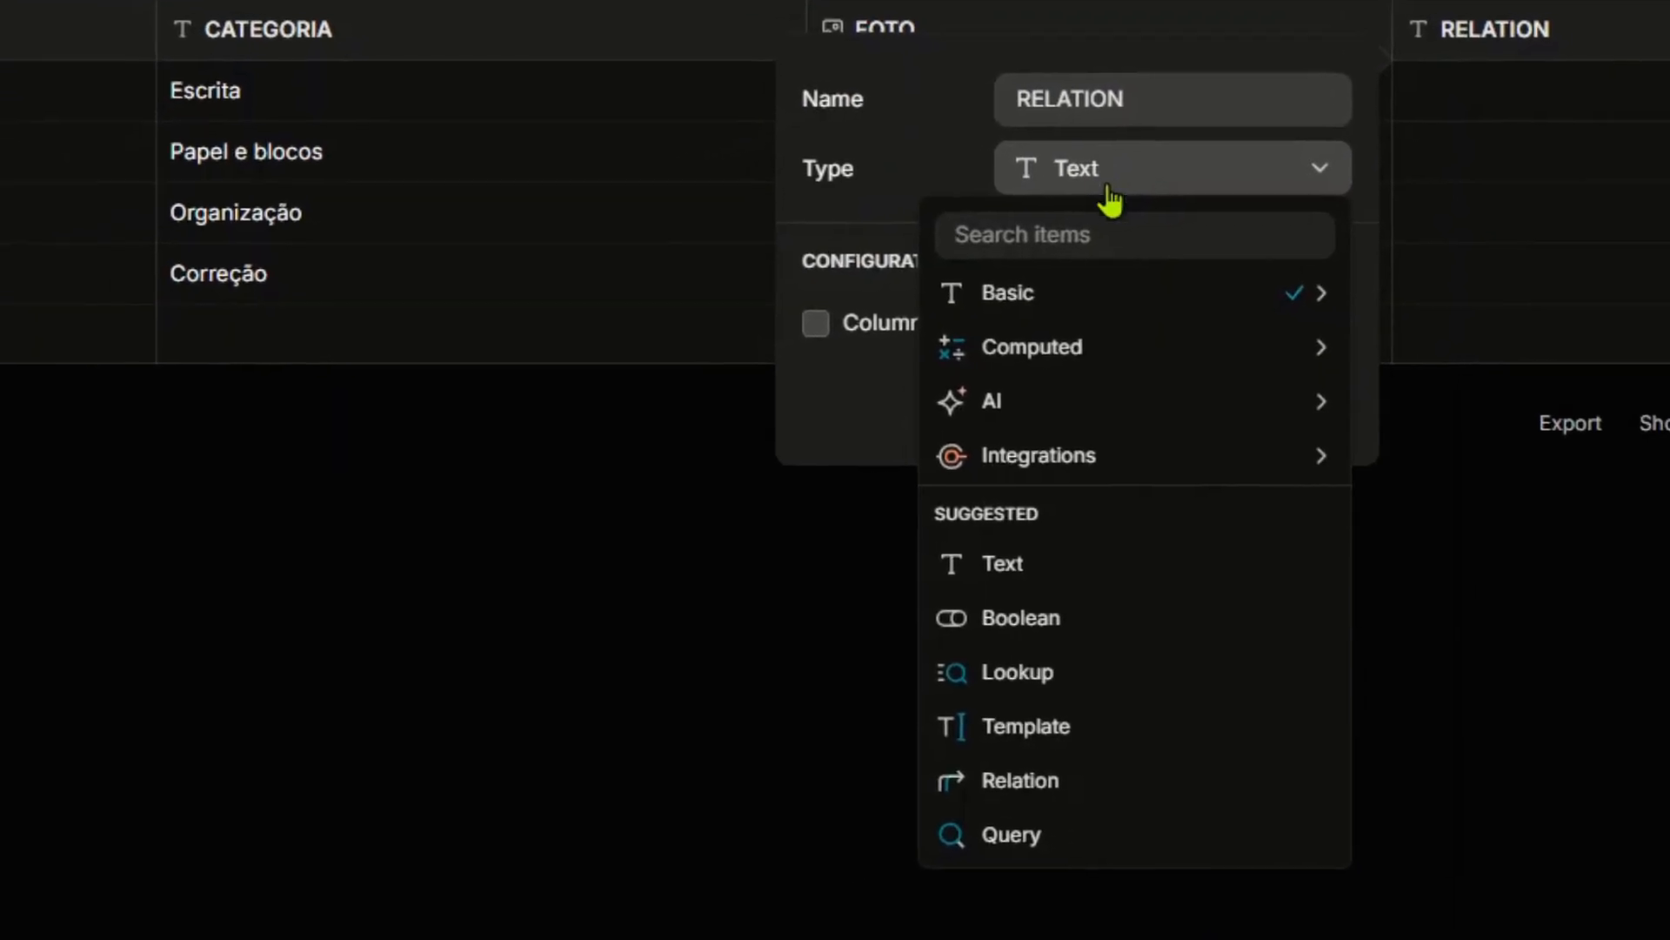
mouse_move(1072, 358)
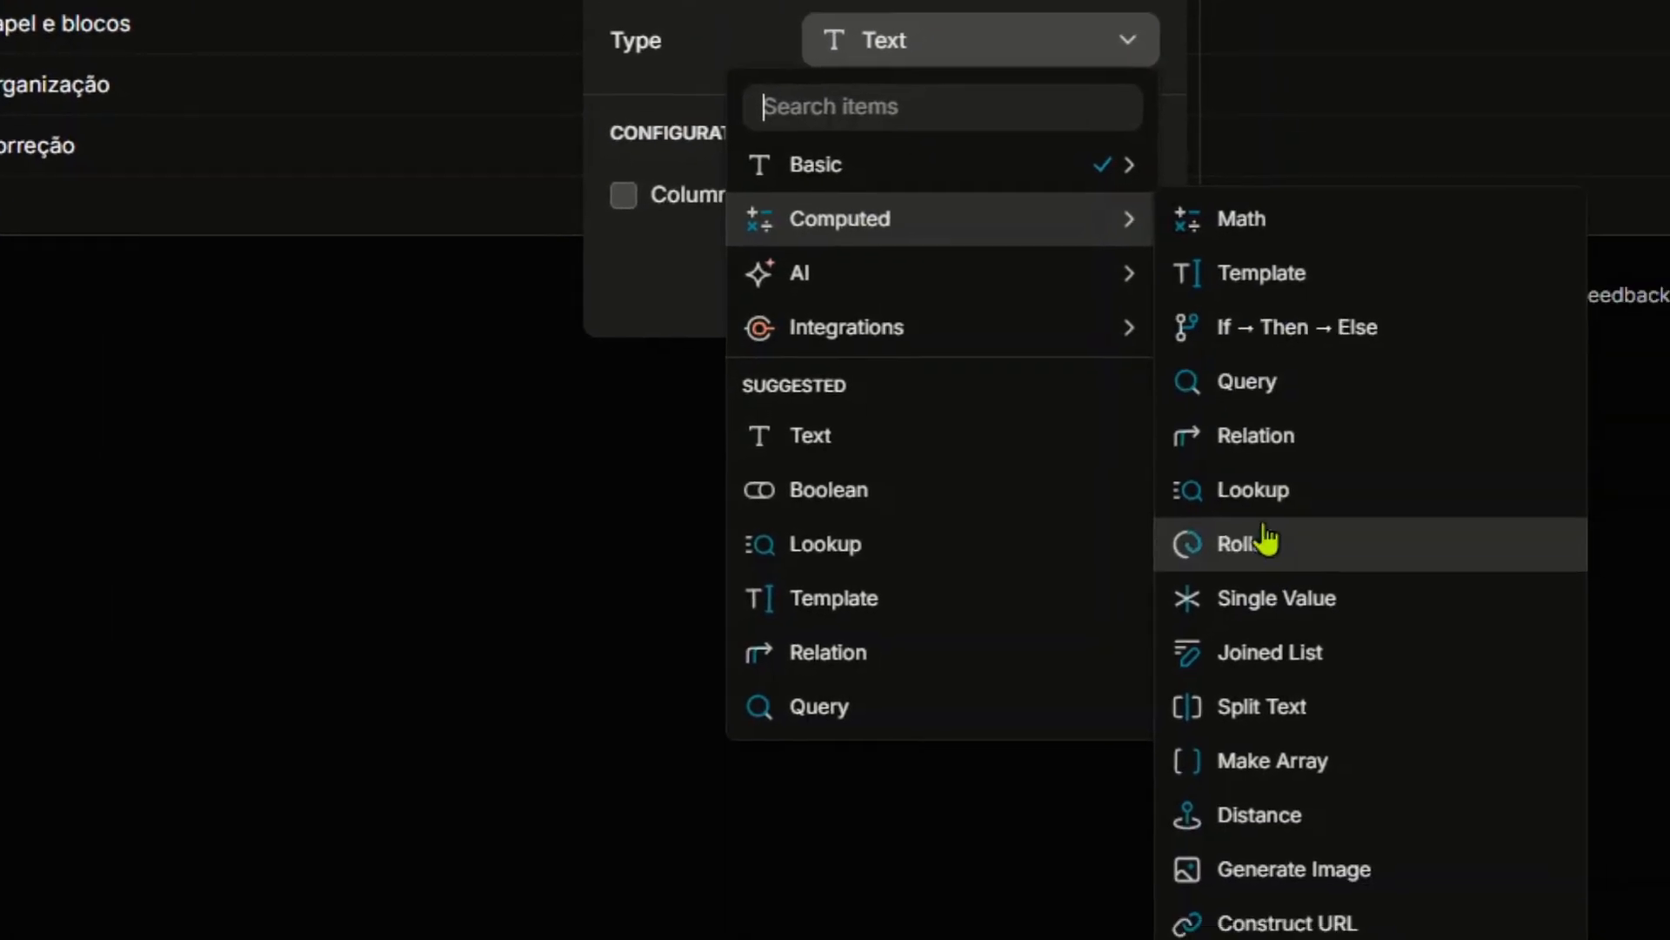
click(1254, 439)
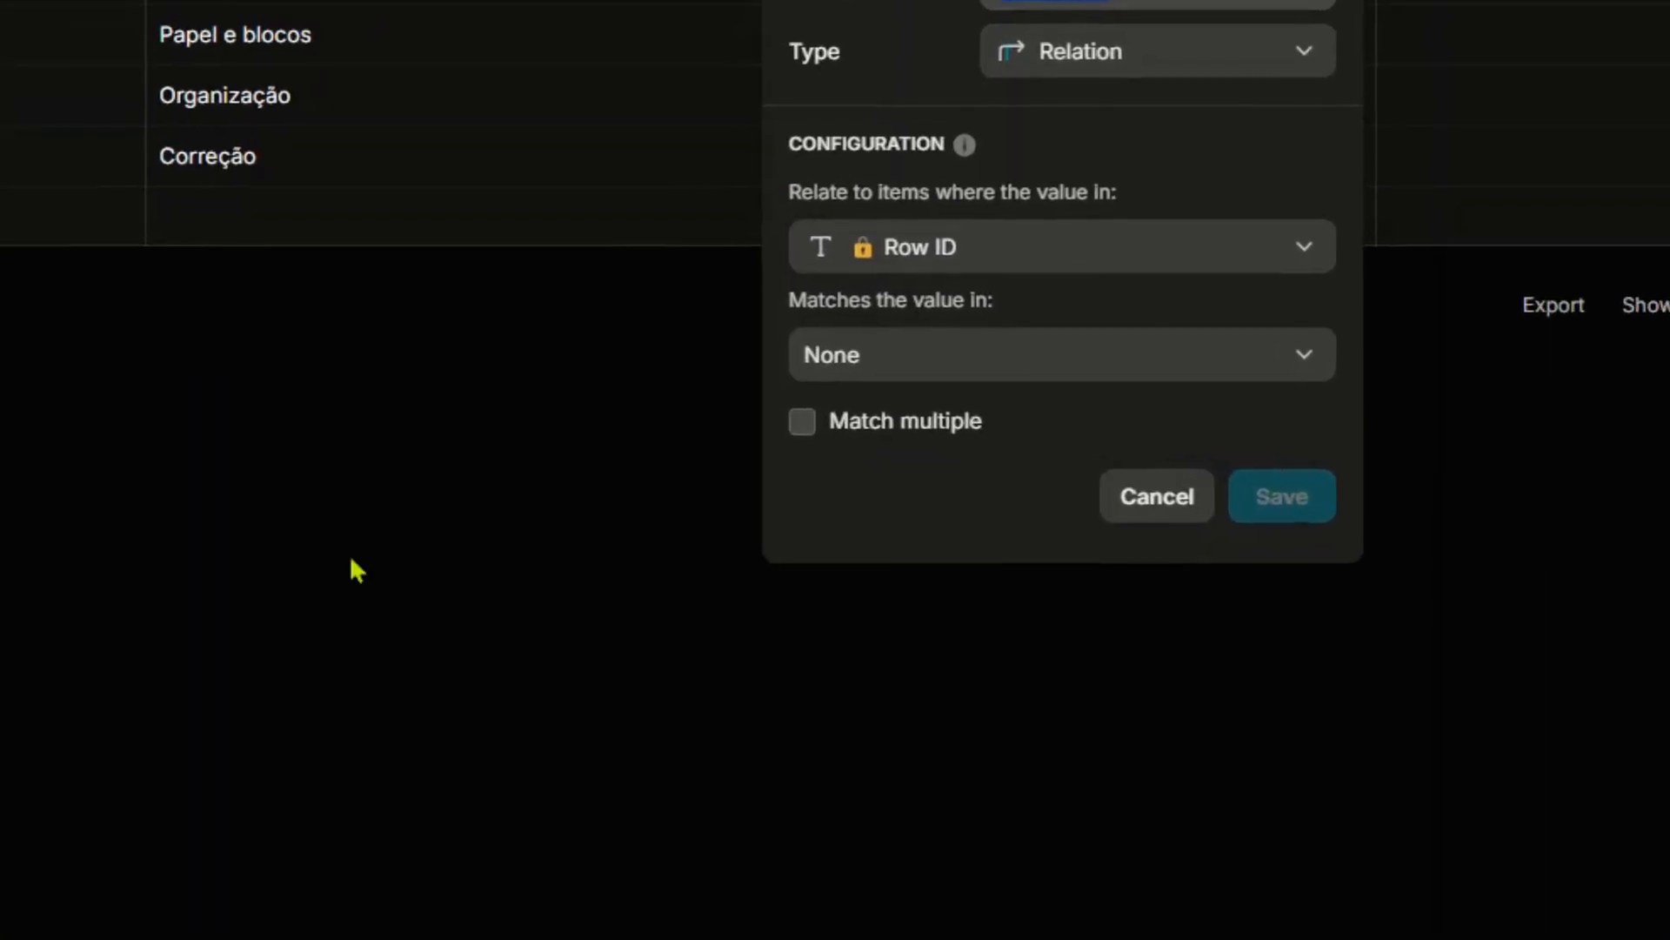
- Relate the column's Row ID to the ID column of PRODUTOS with multiple matches allowed, and save it
click(1001, 354)
mouse_move(986, 502)
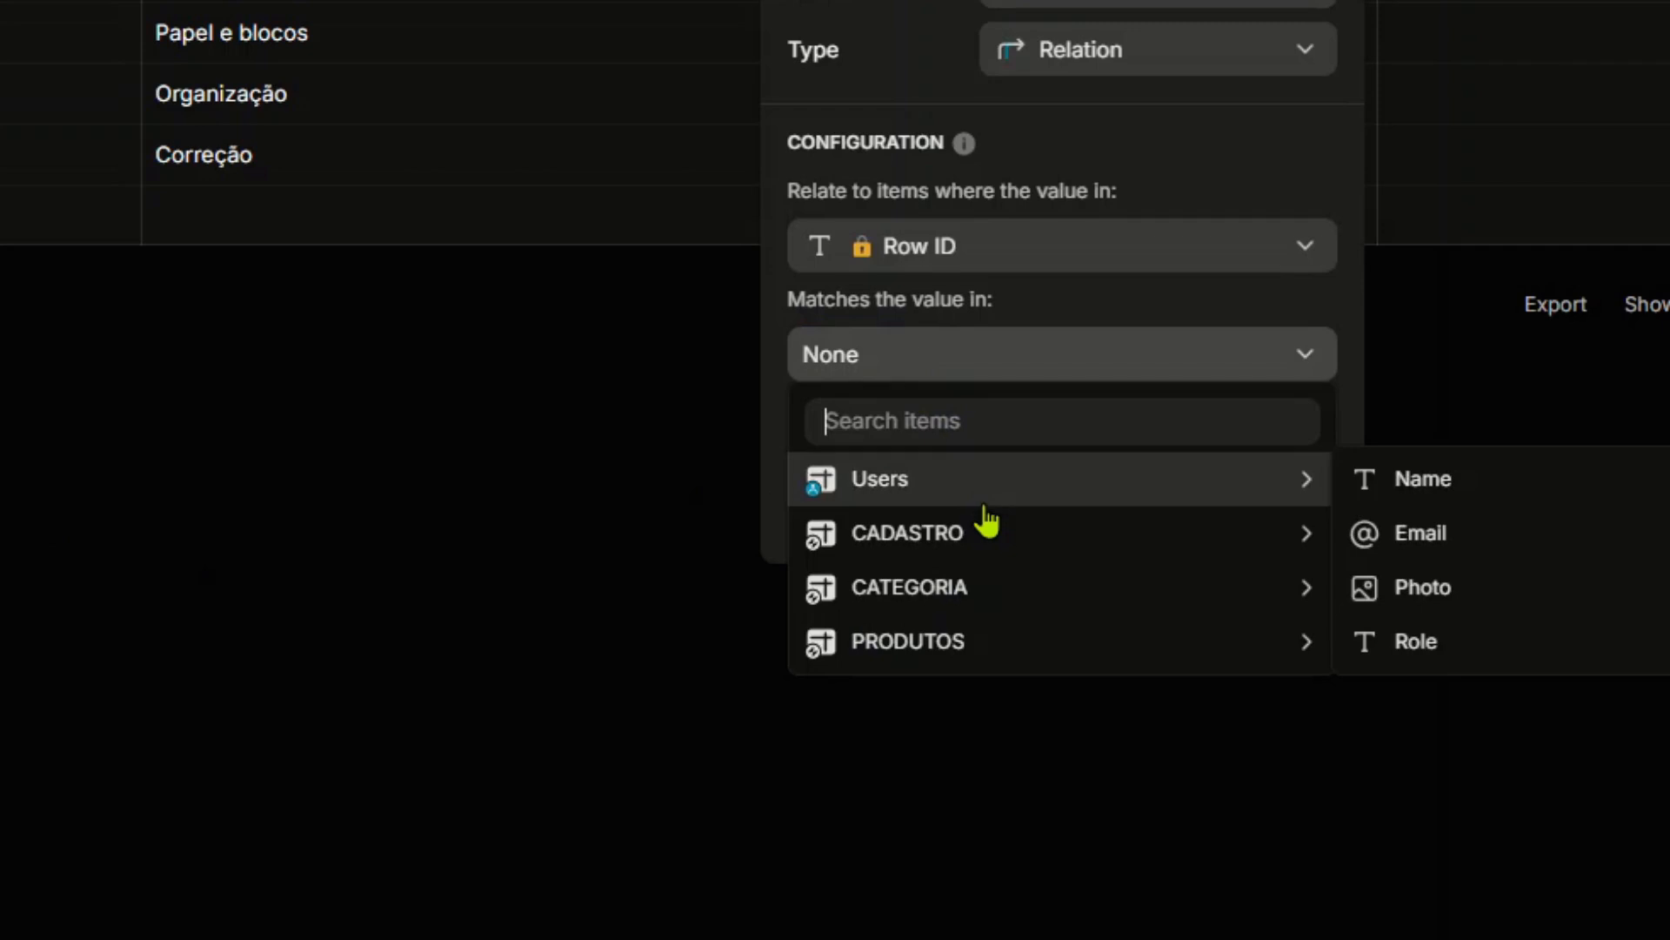
mouse_move(1005, 659)
click(1427, 657)
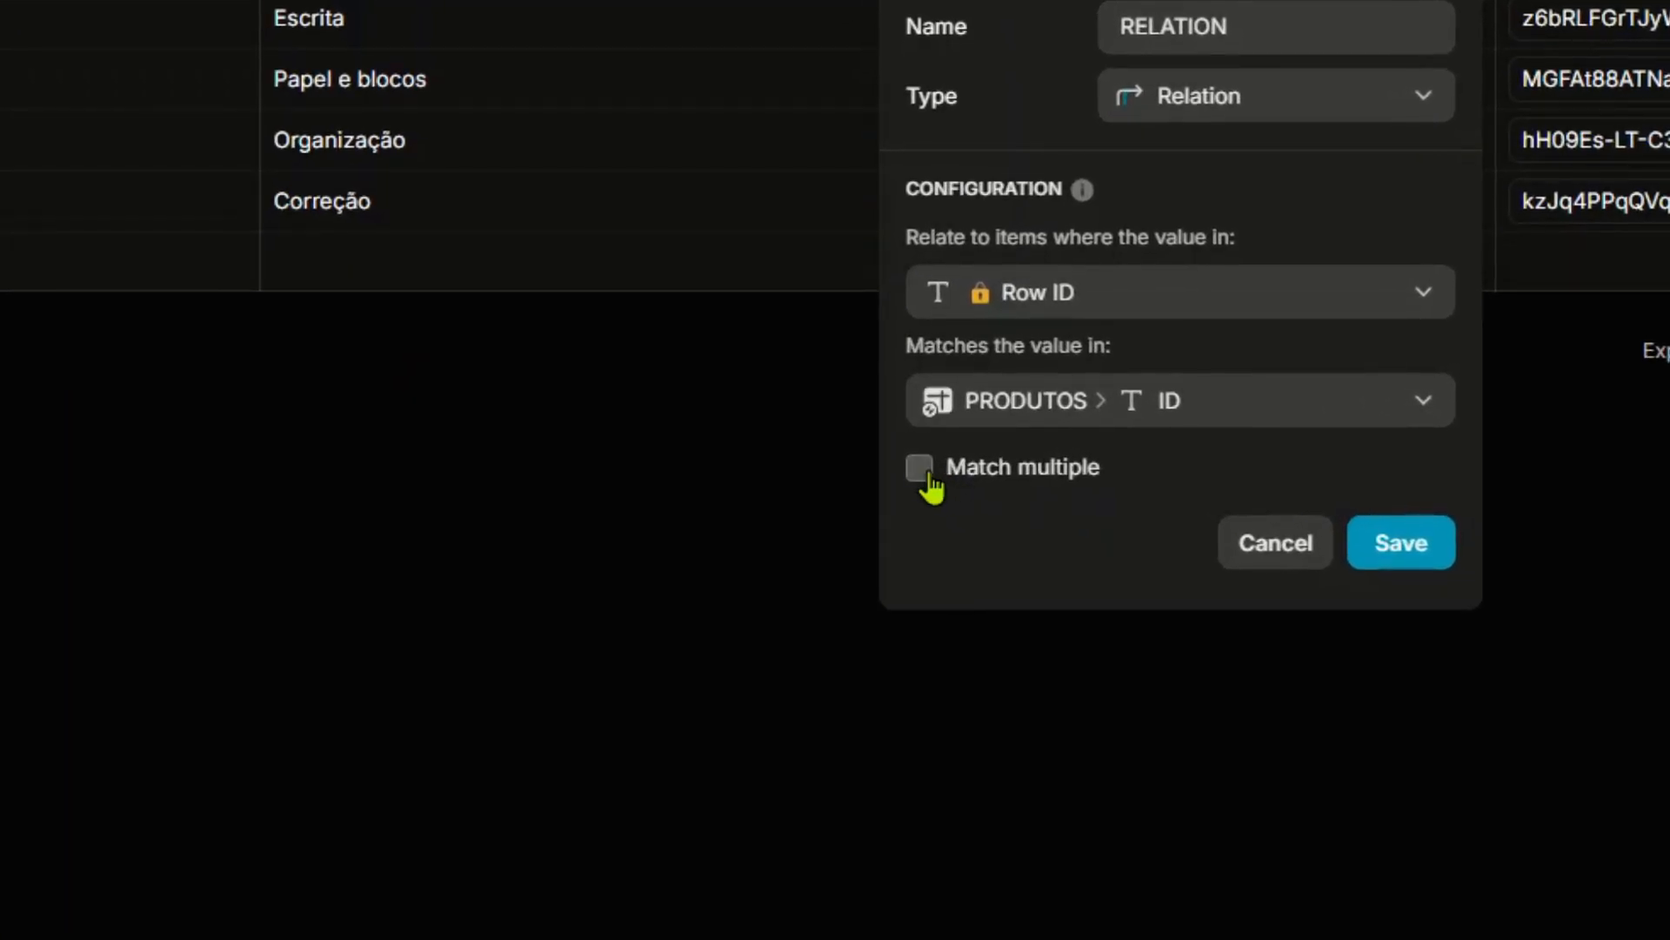
click(920, 469)
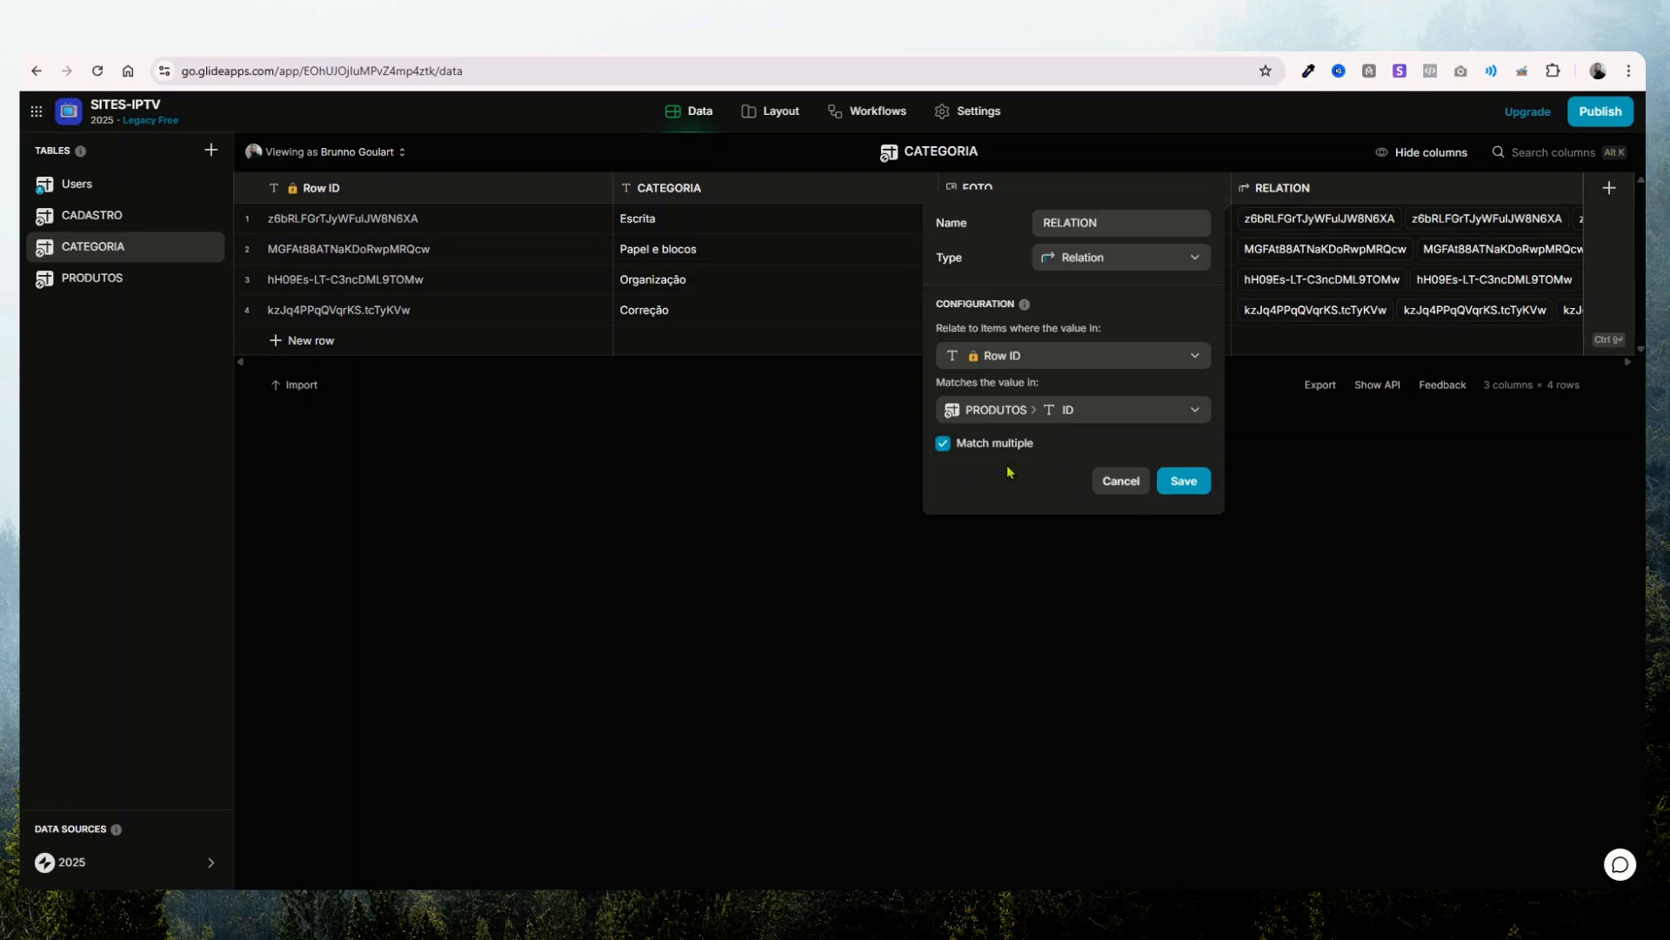
click(1186, 481)
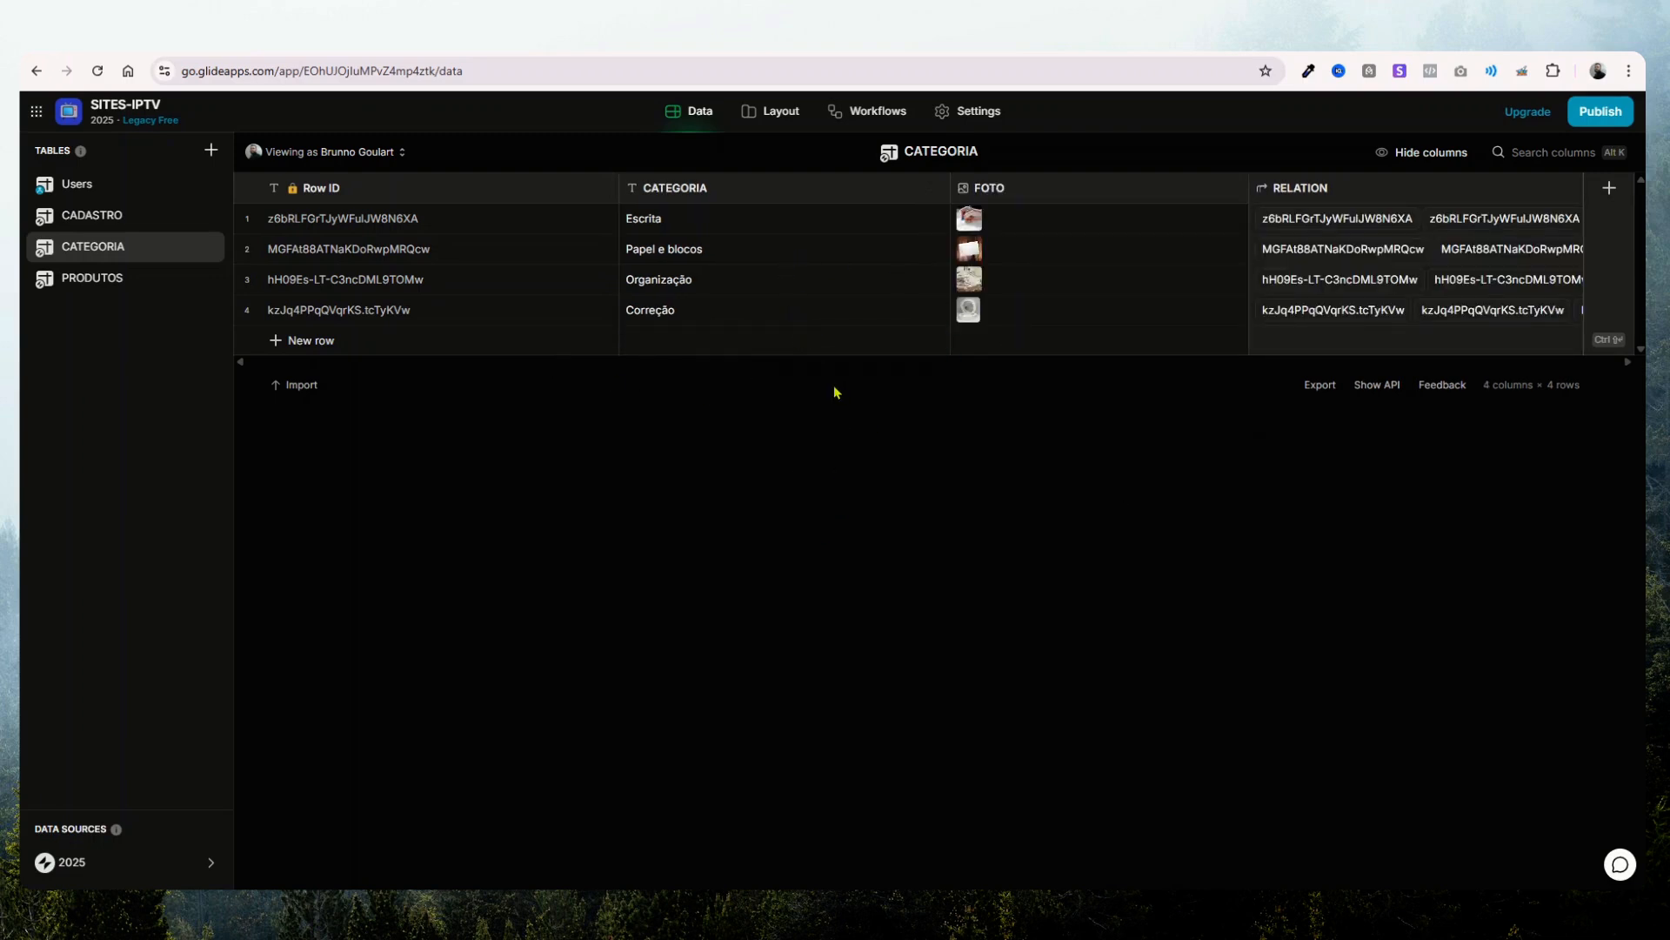
- In the app's layout, replace the existing collection on the CATEGORIA screen with a new Card collection
click(780, 111)
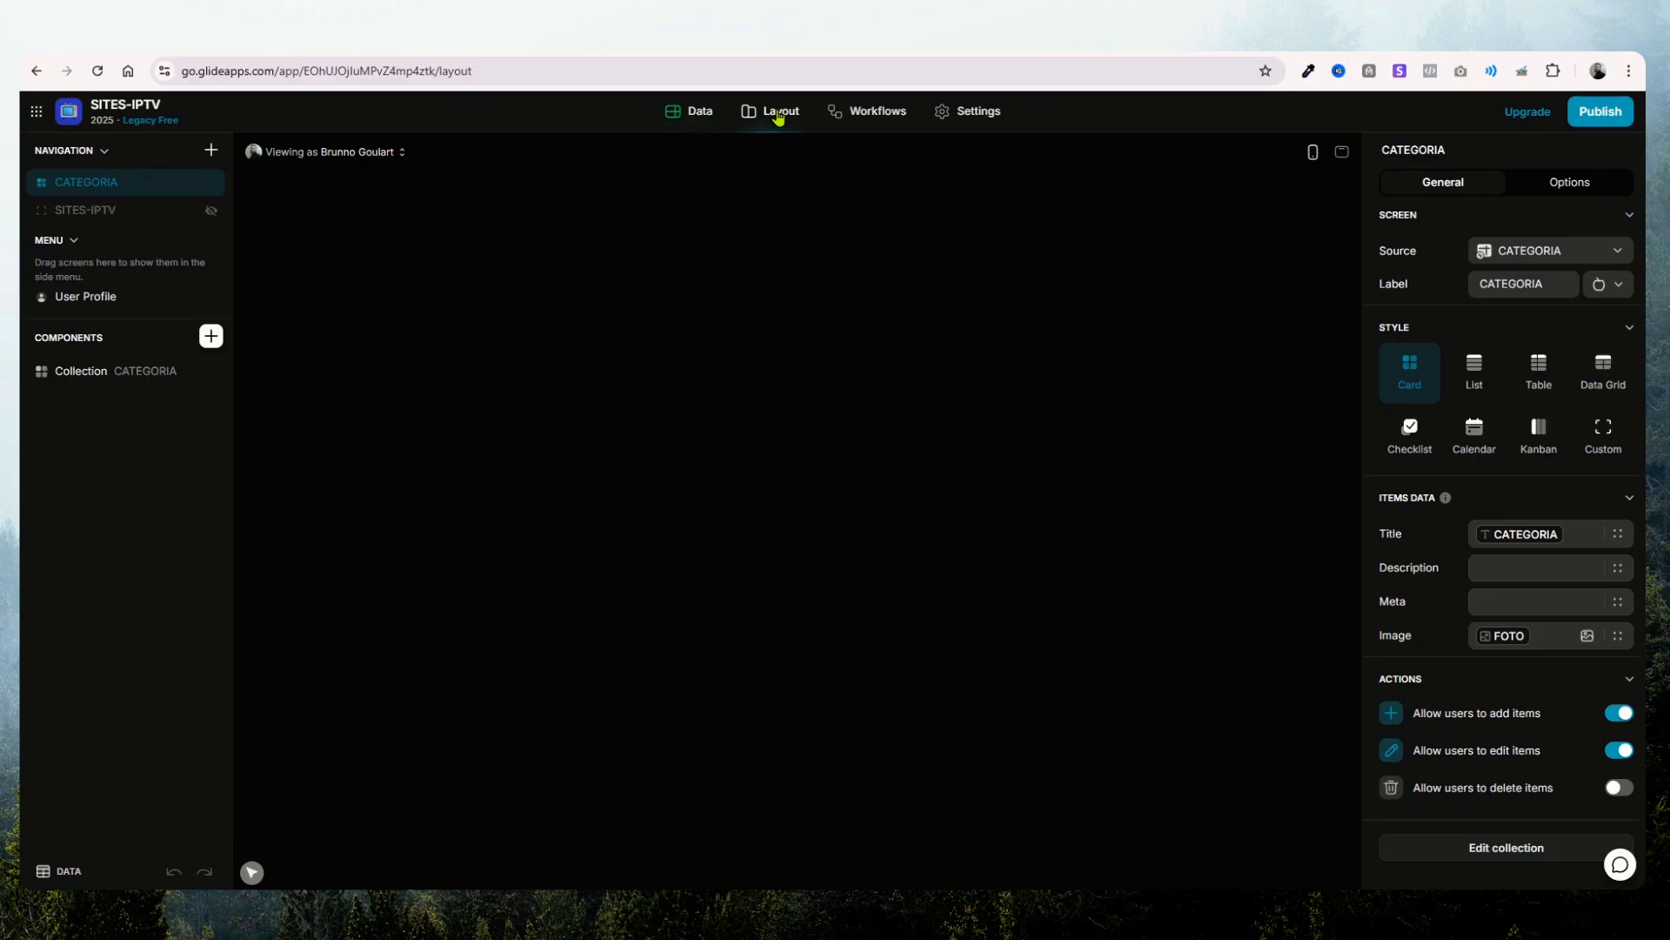
click(97, 374)
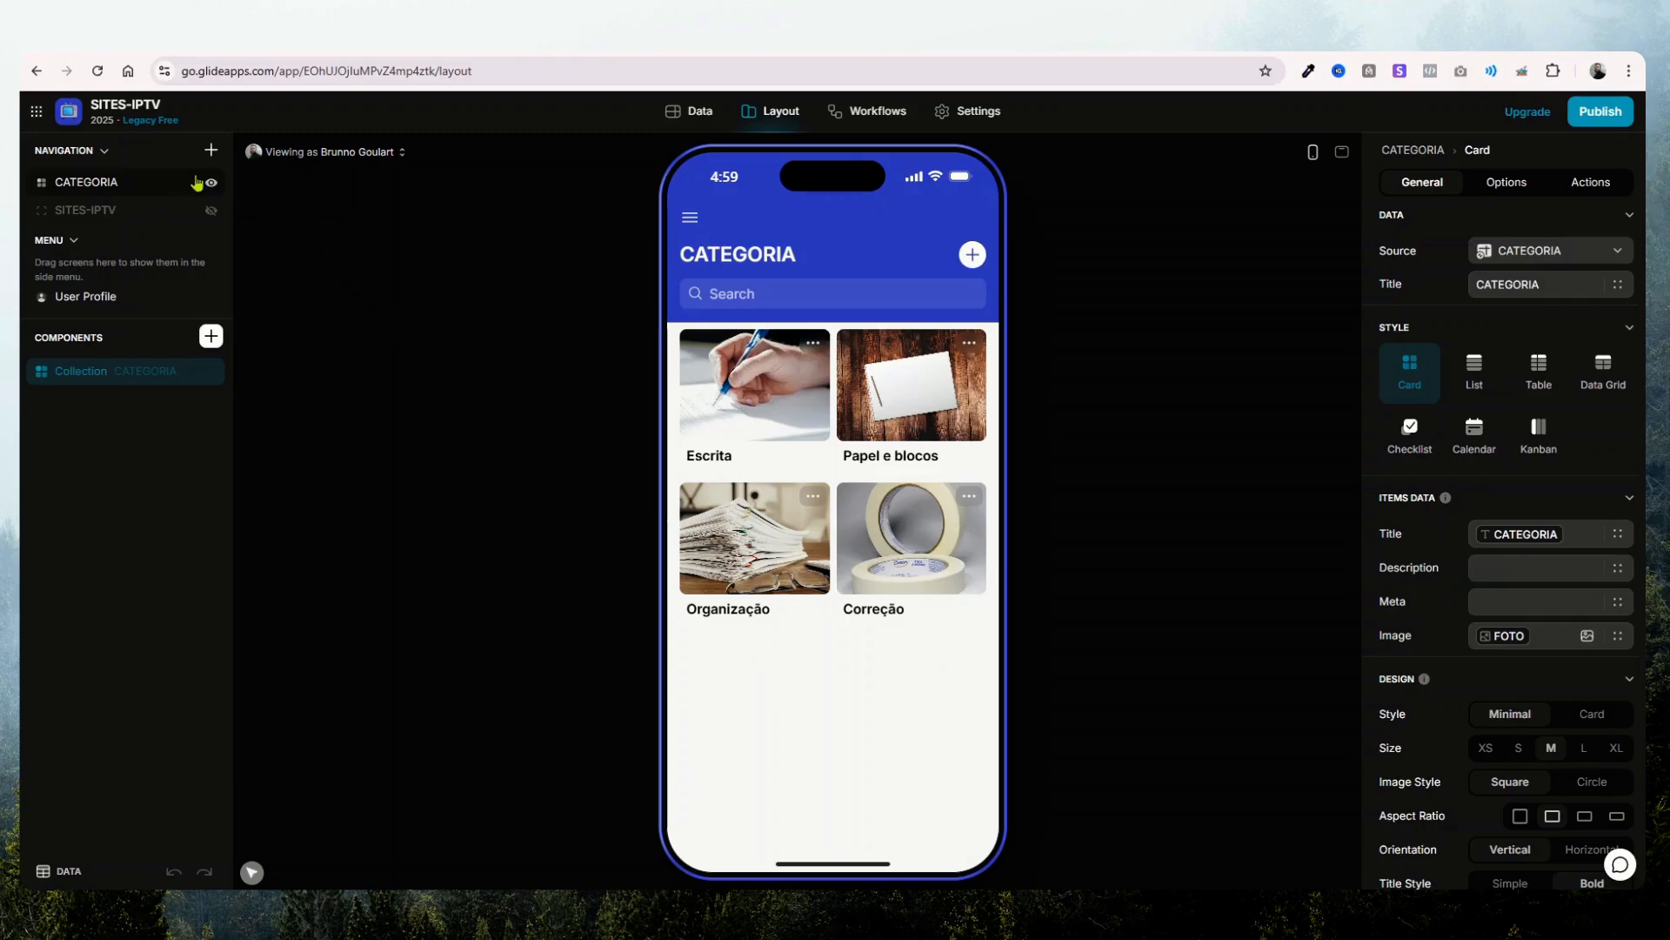
click(211, 149)
mouse_move(259, 184)
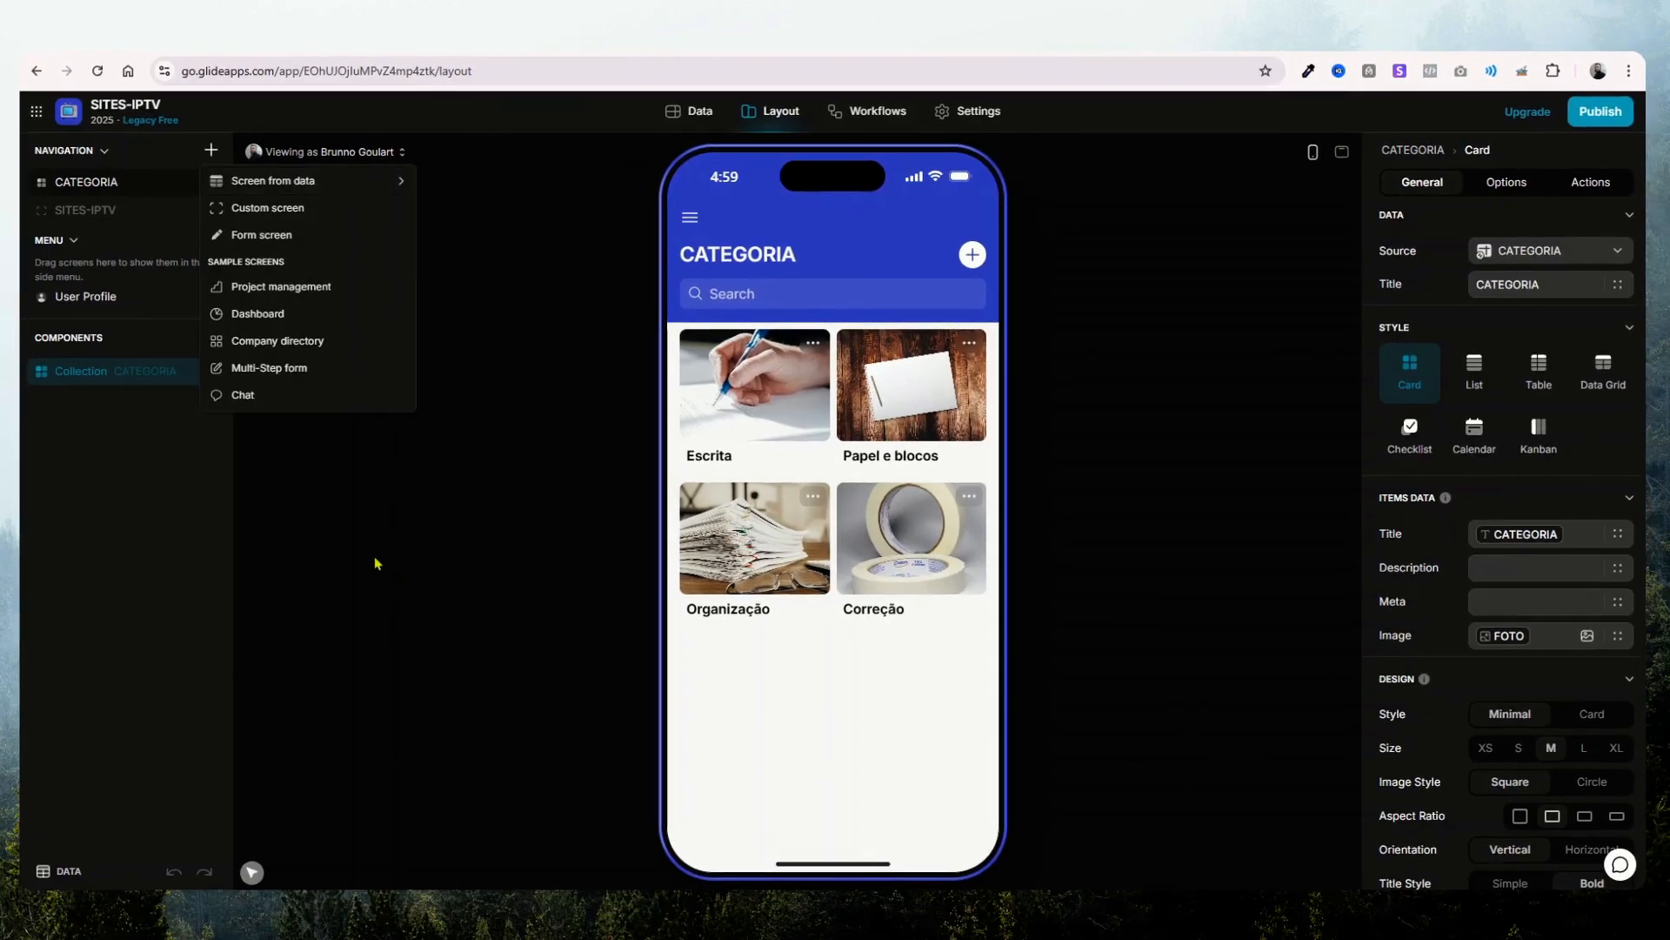
click(75, 374)
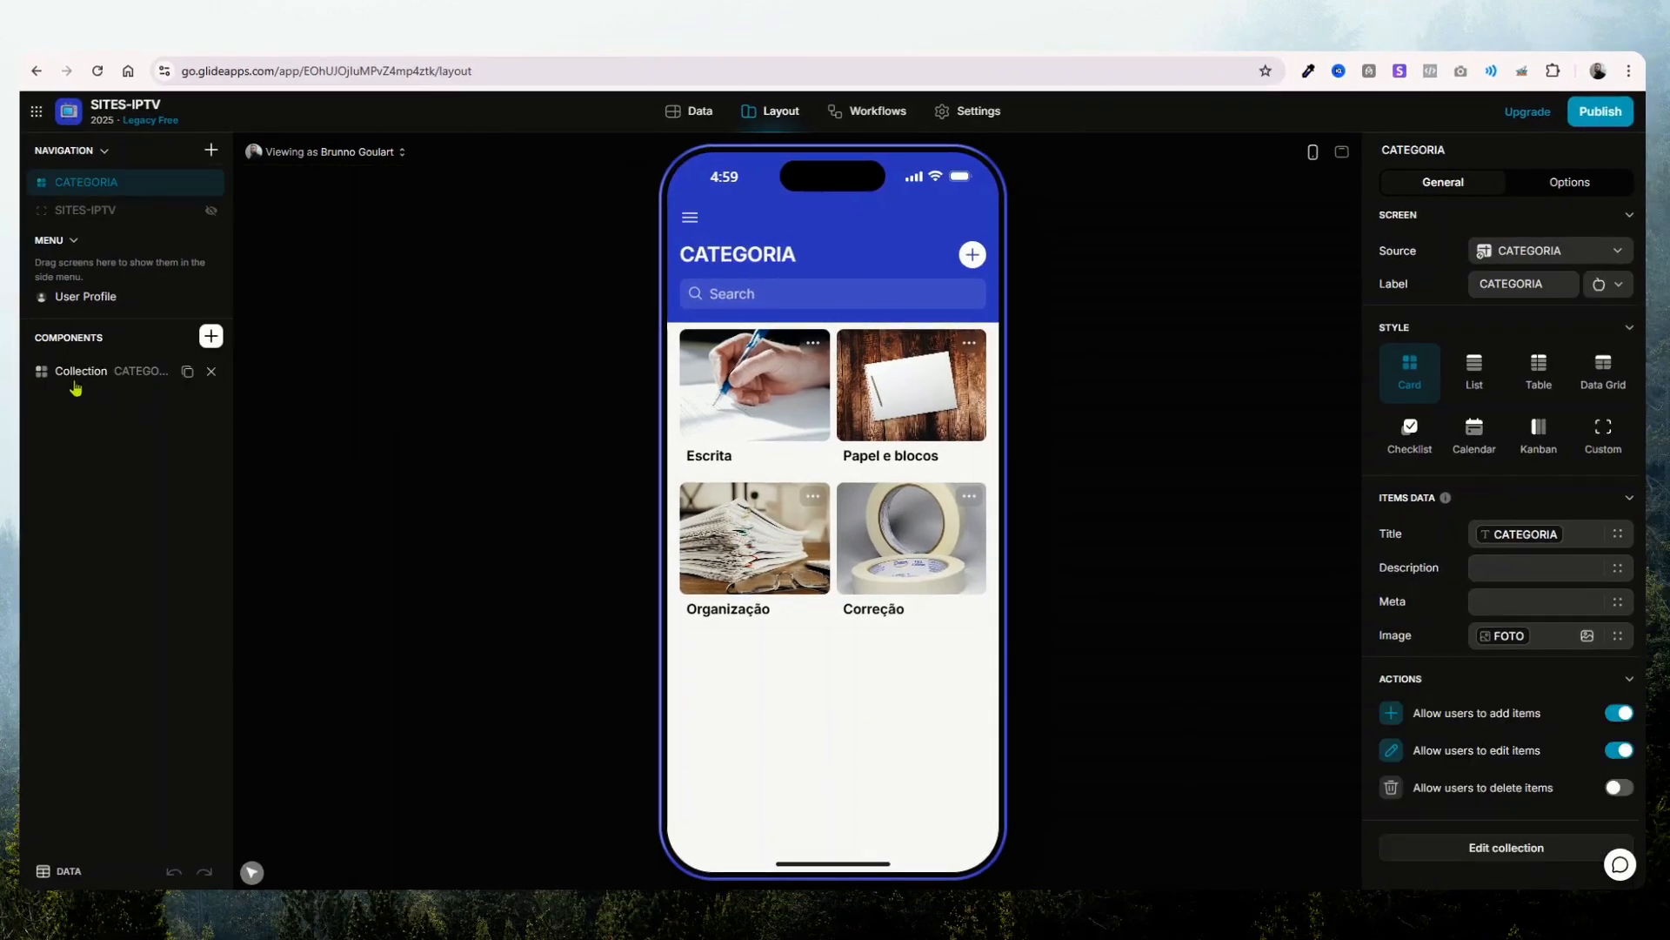
click(216, 372)
click(210, 338)
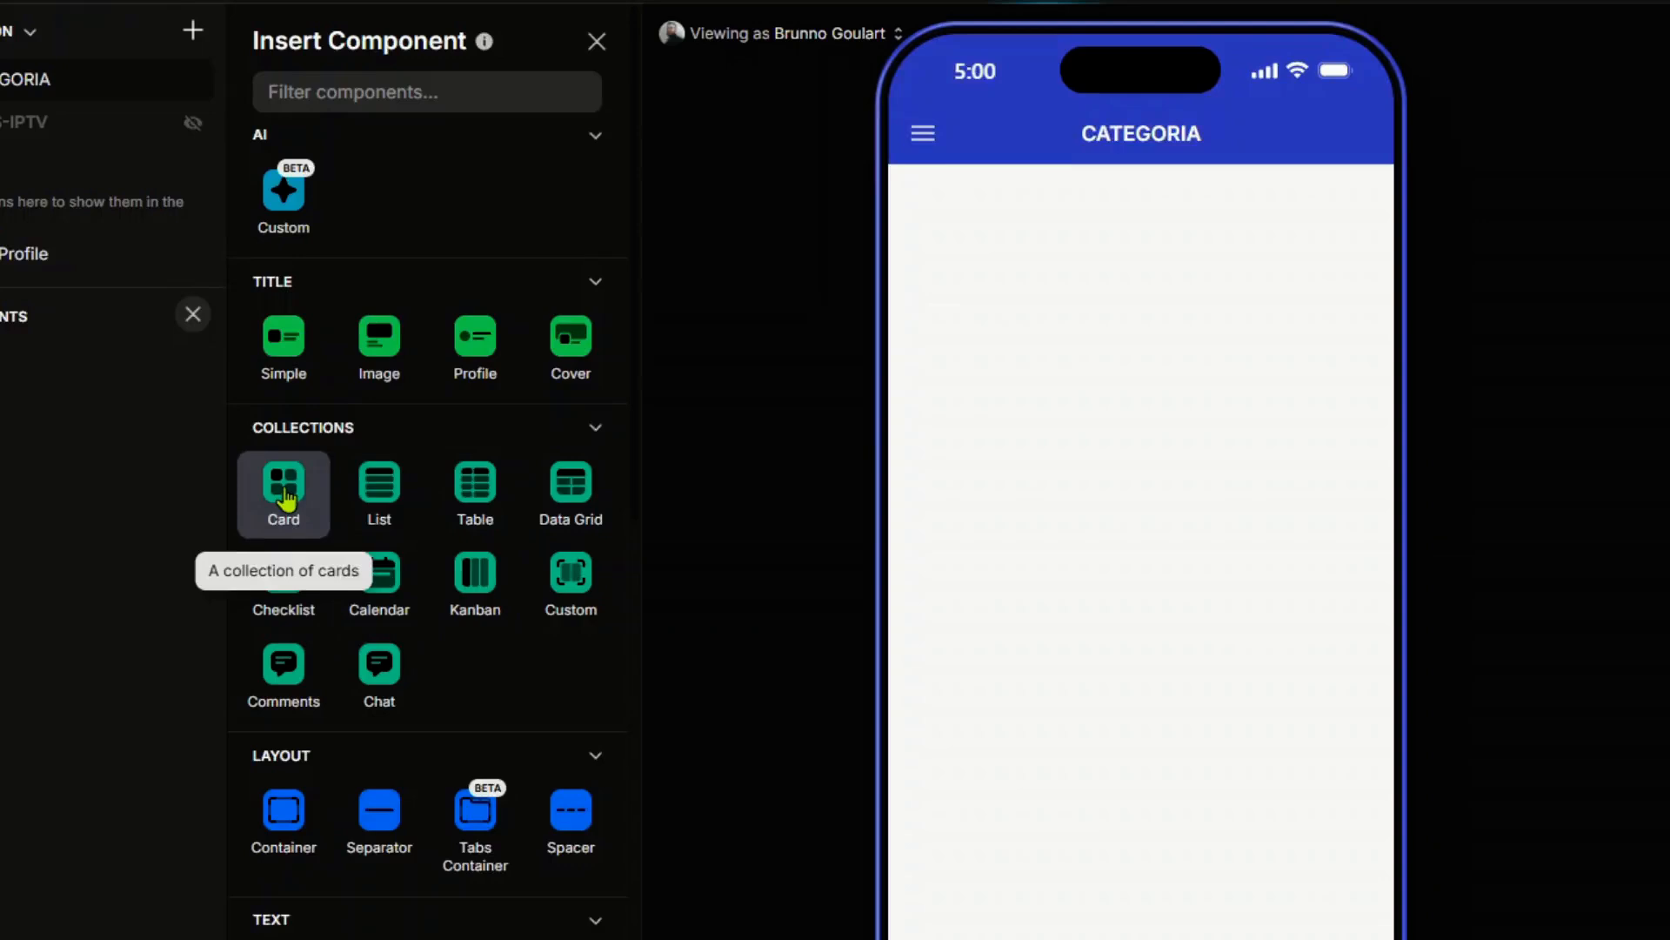
click(296, 531)
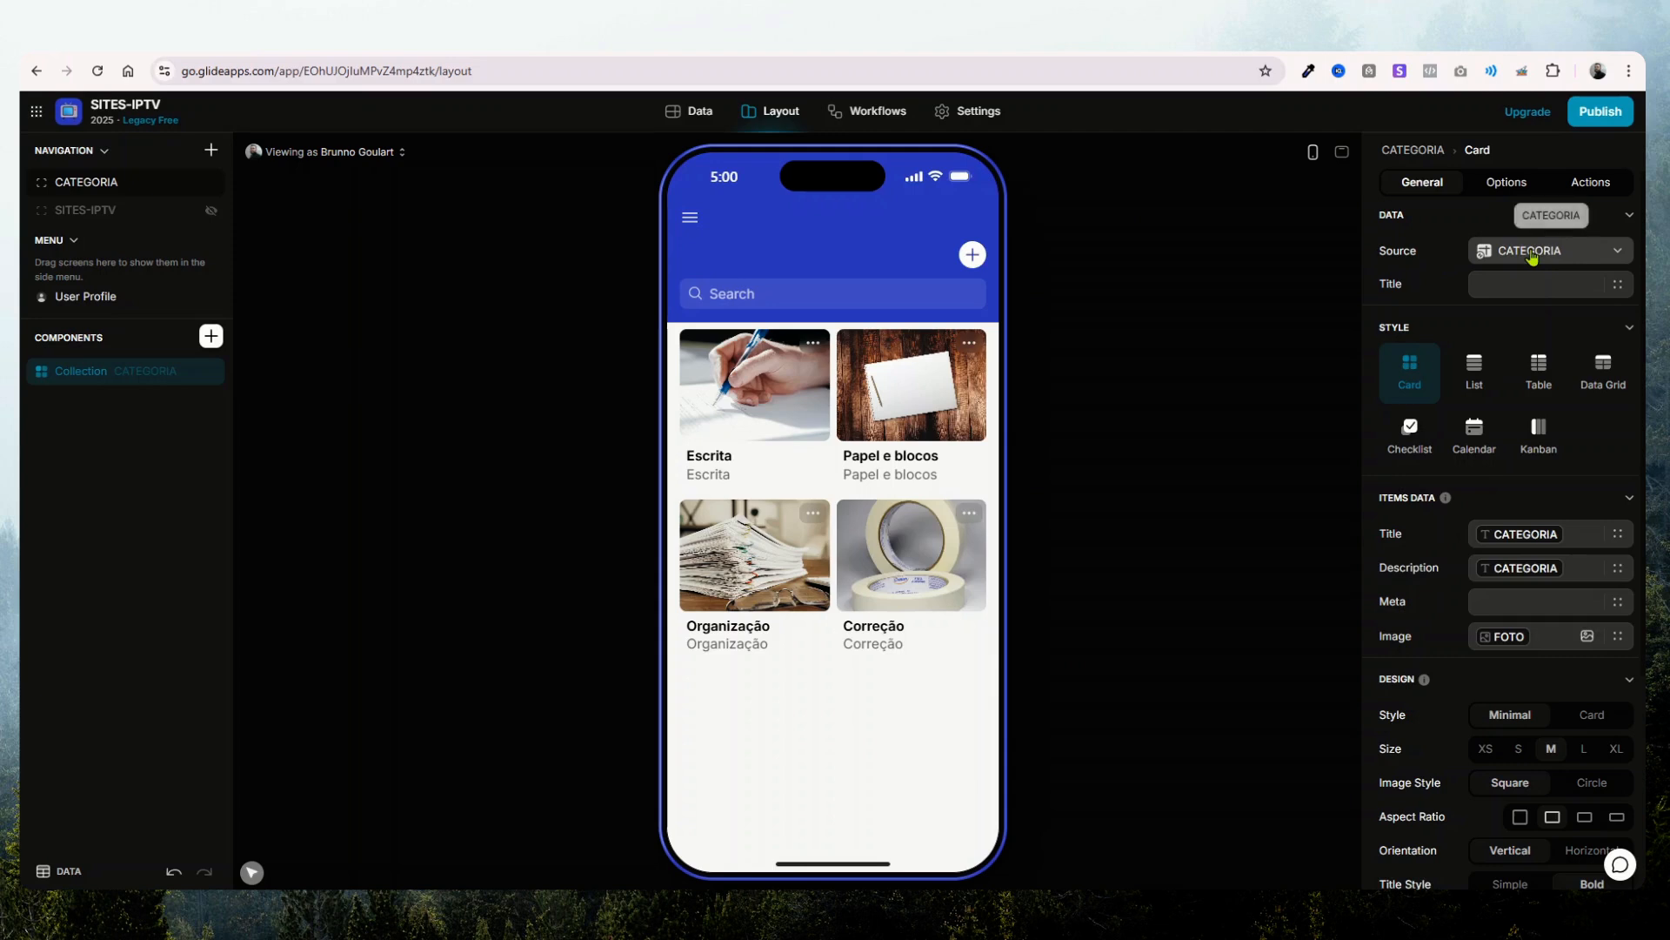
- Clear the Description value of the category cards so that only the title and image are assigned
click(1575, 571)
key(BackSpace)
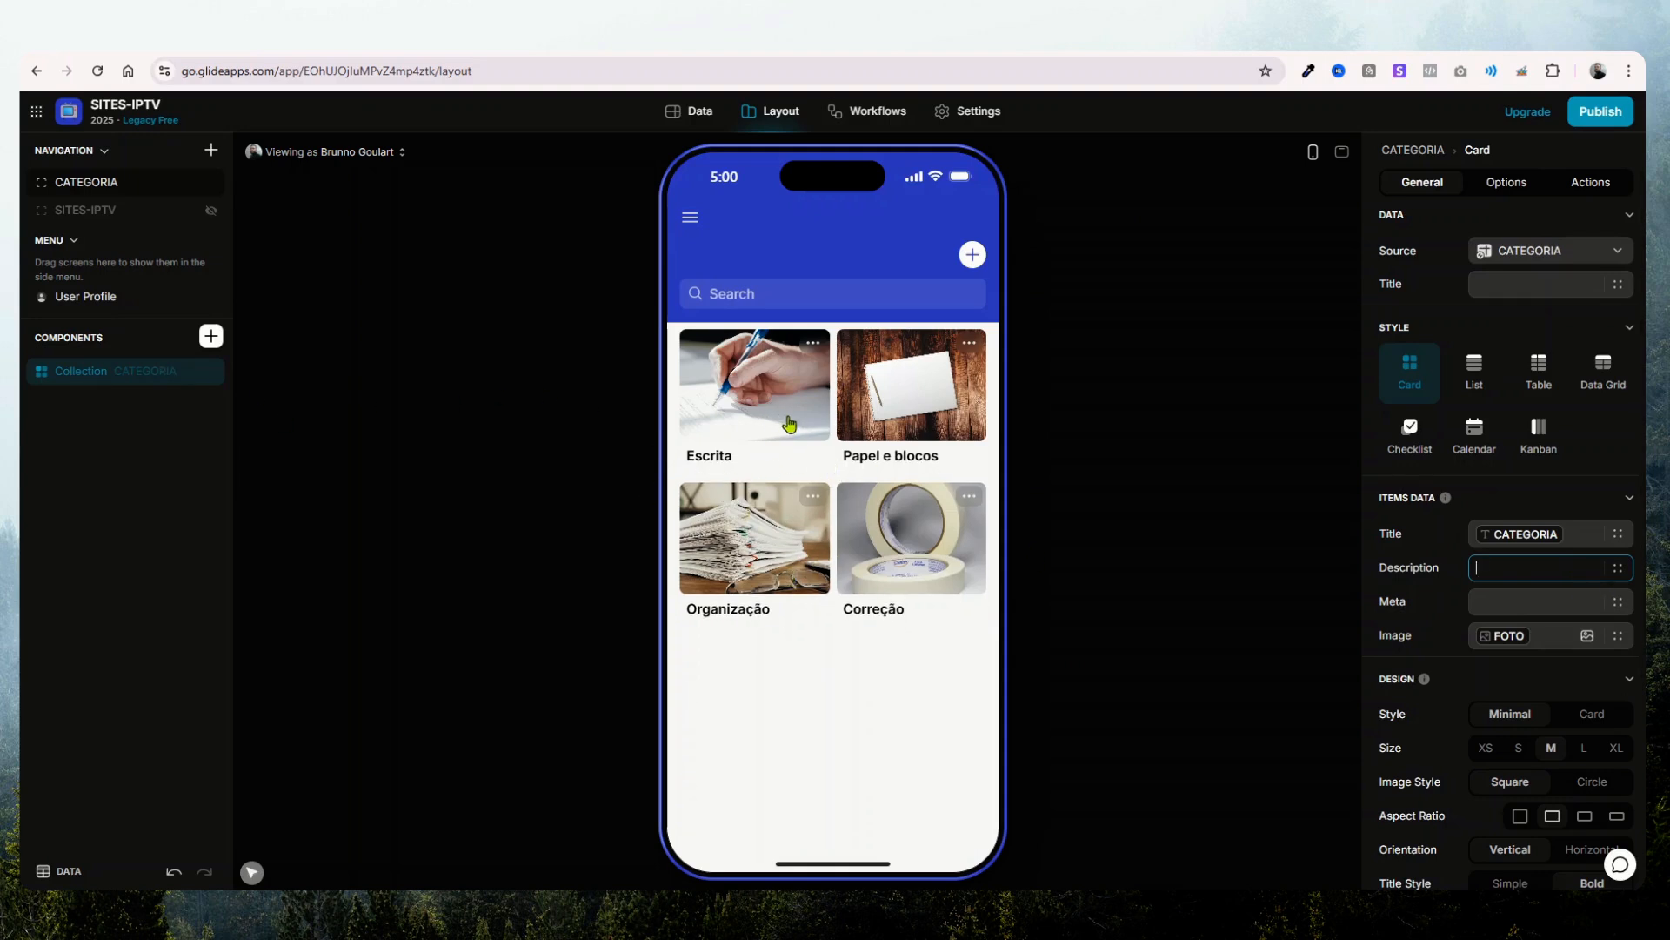
- Preview the Escrita category's detail screen, check the options for its navigation title, and return to the category cards
click(757, 412)
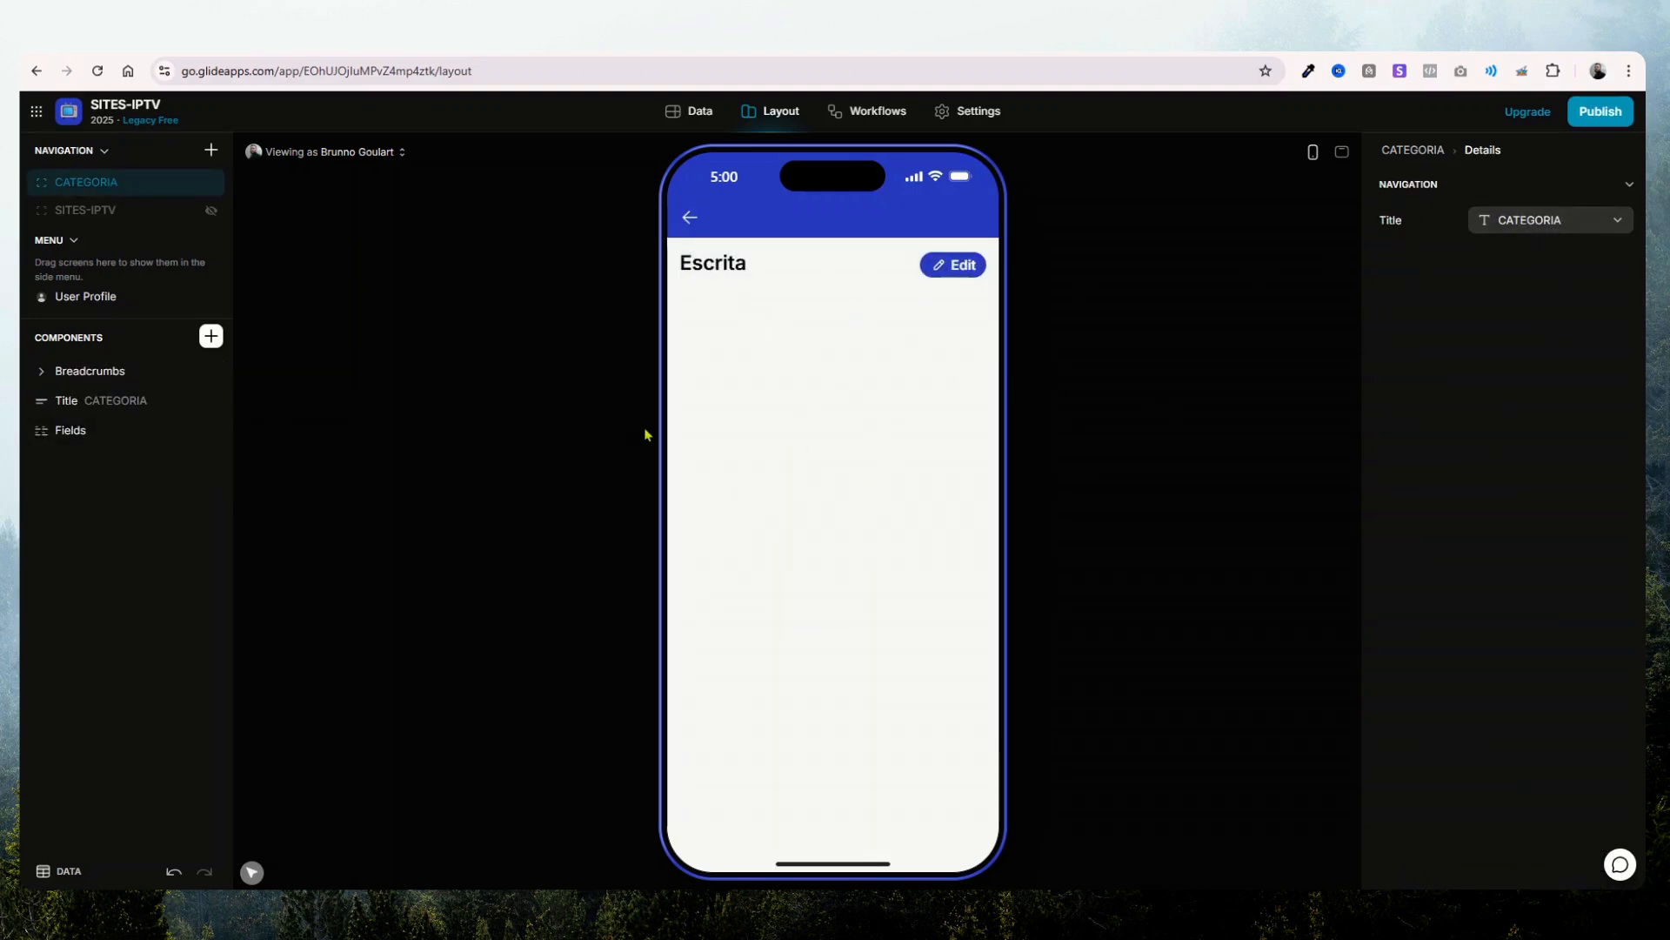
click(1529, 221)
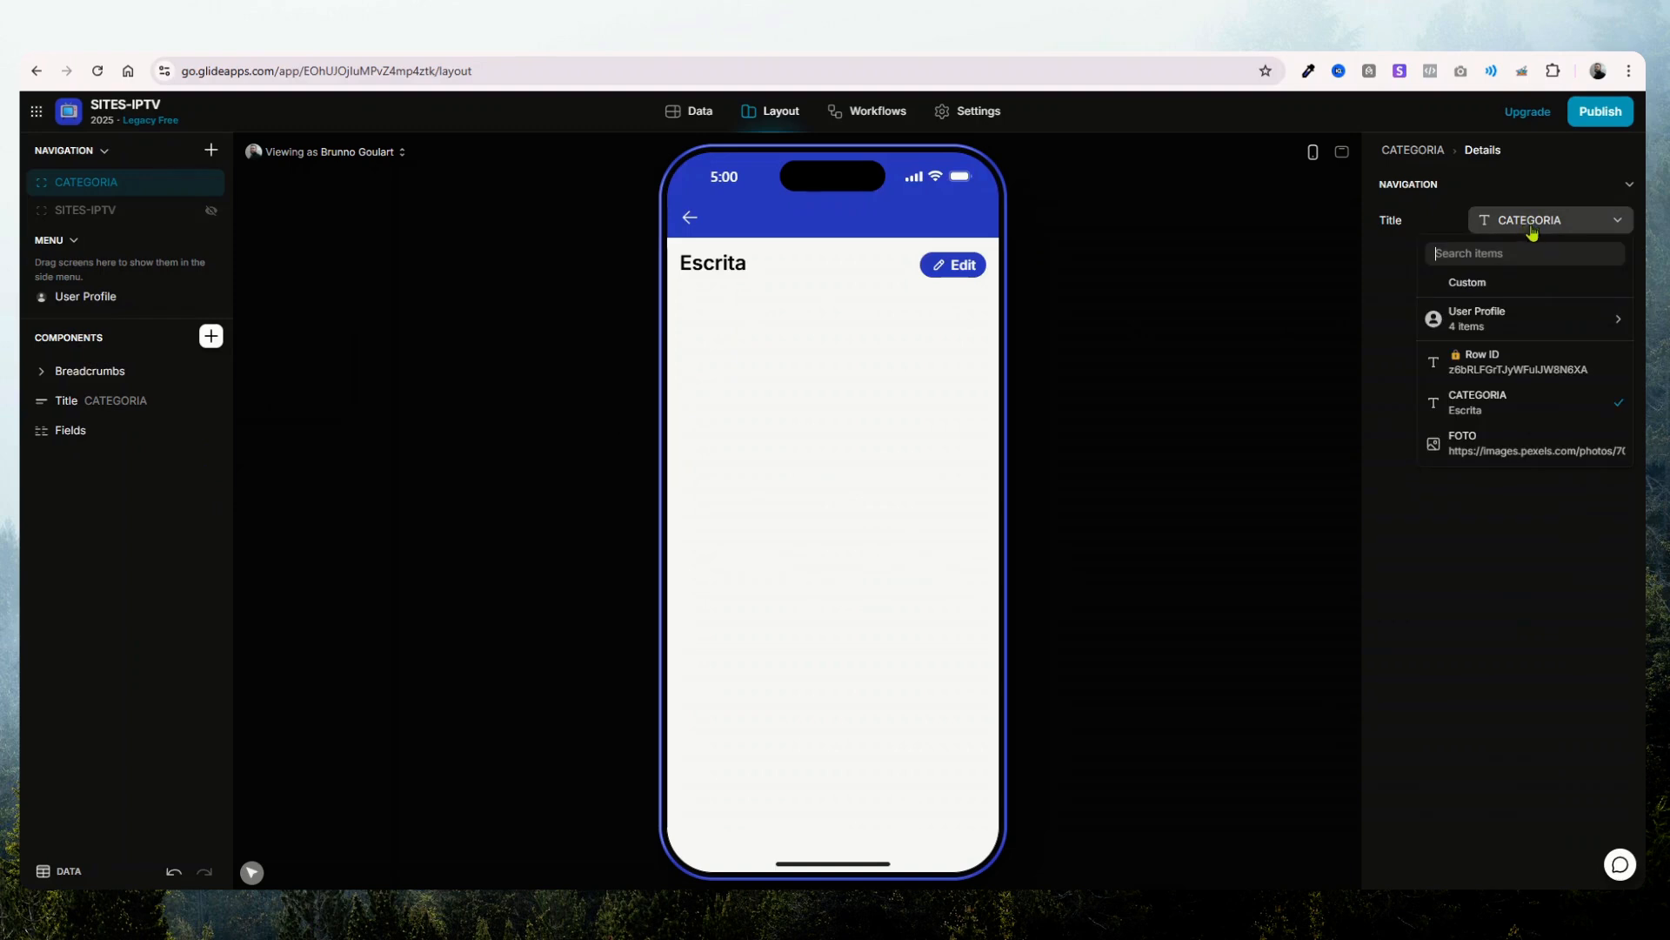
click(1232, 567)
click(691, 221)
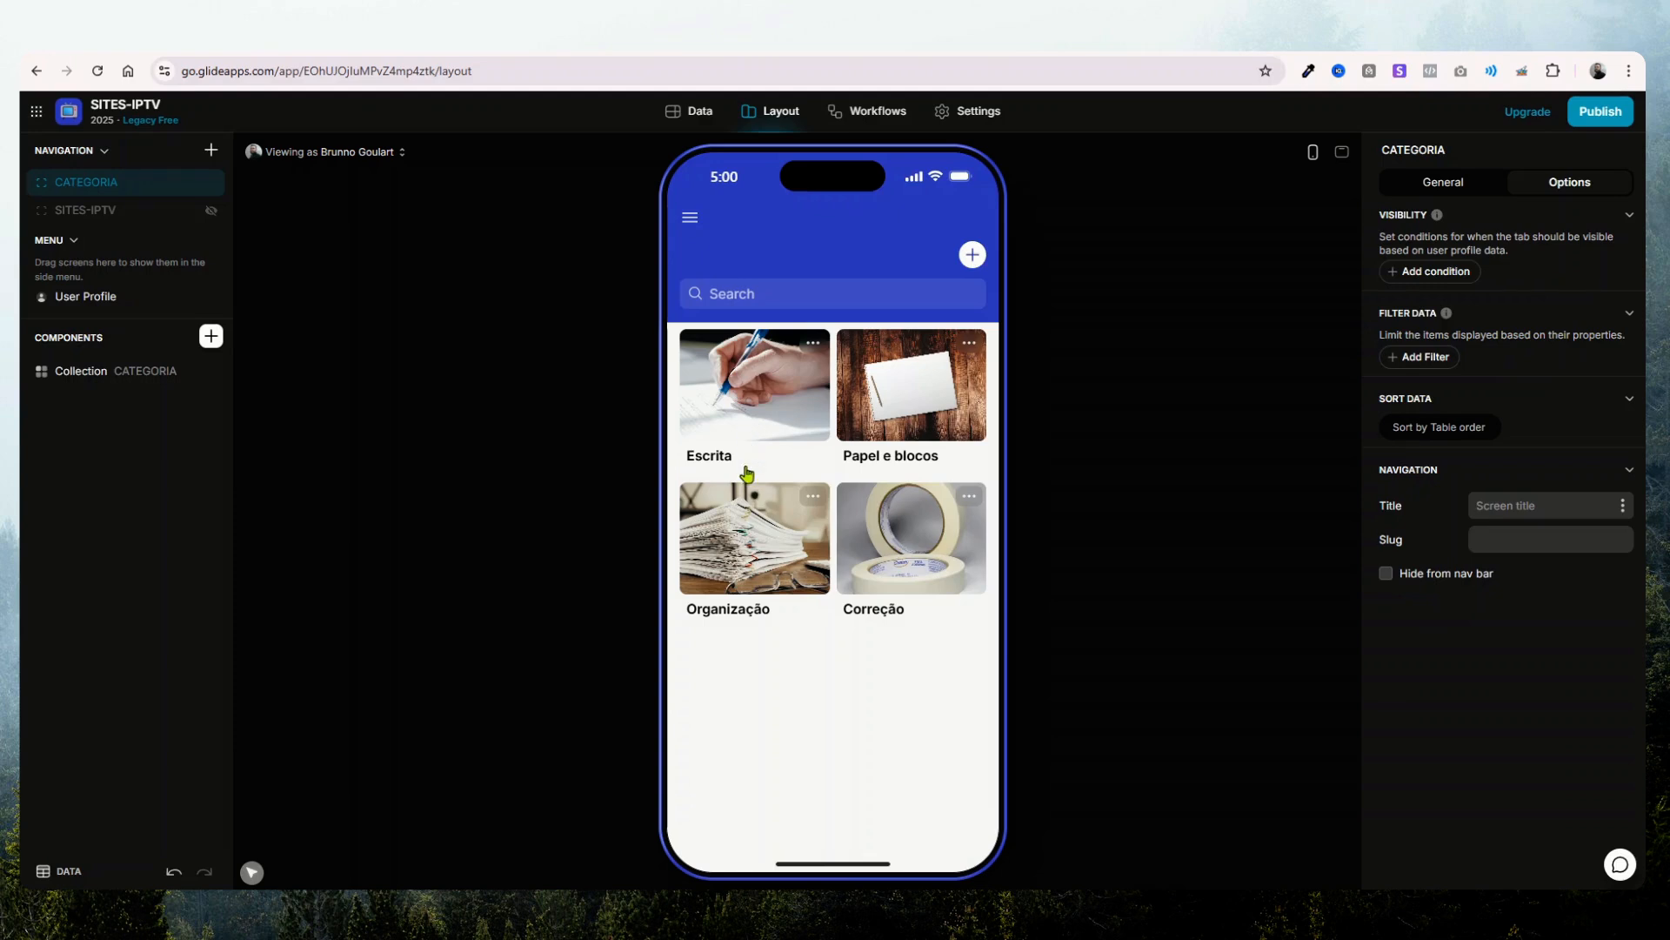
click(755, 401)
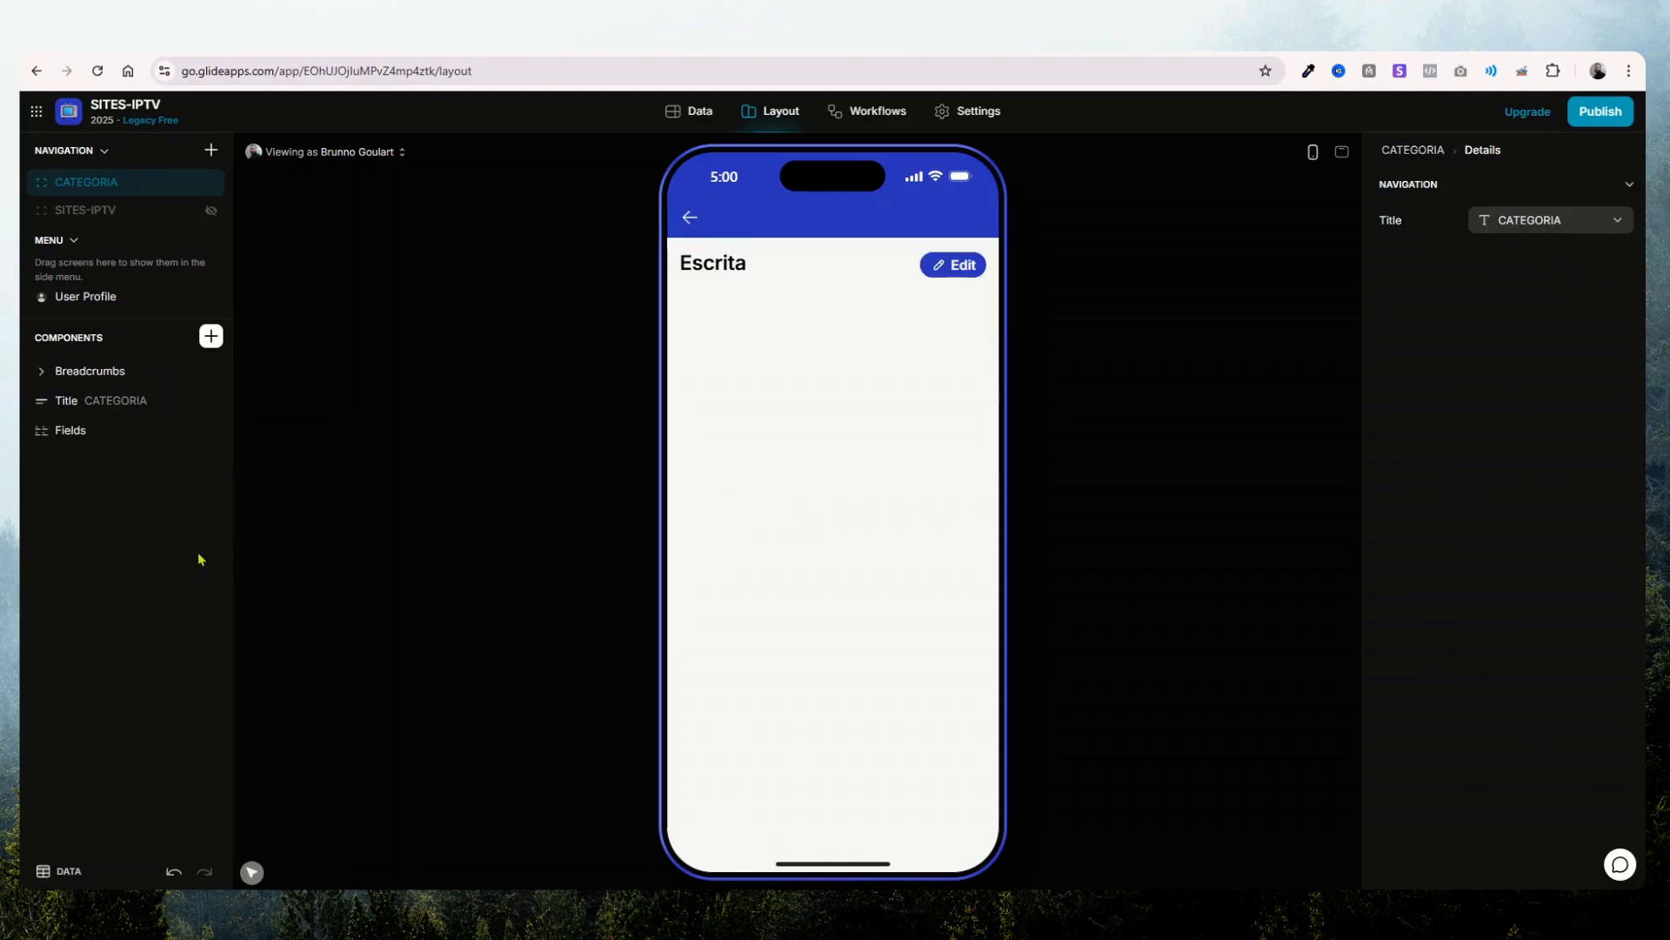
click(688, 223)
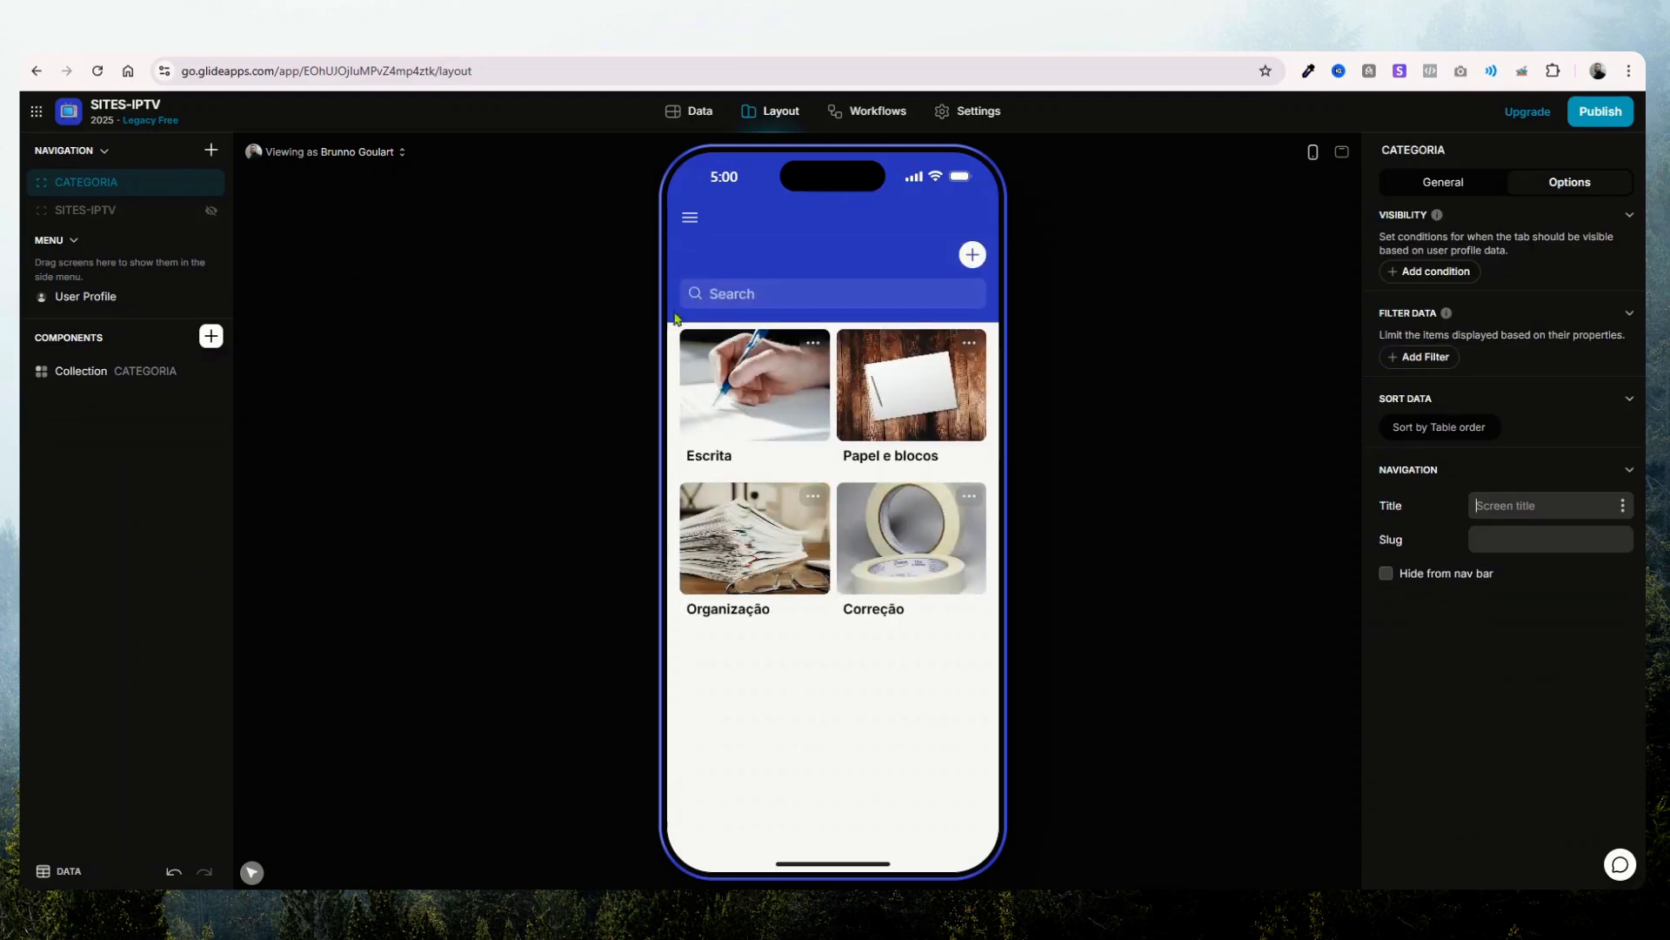
- Enable advanced actions for the CATEGORIA card collection and review its item click action
click(81, 374)
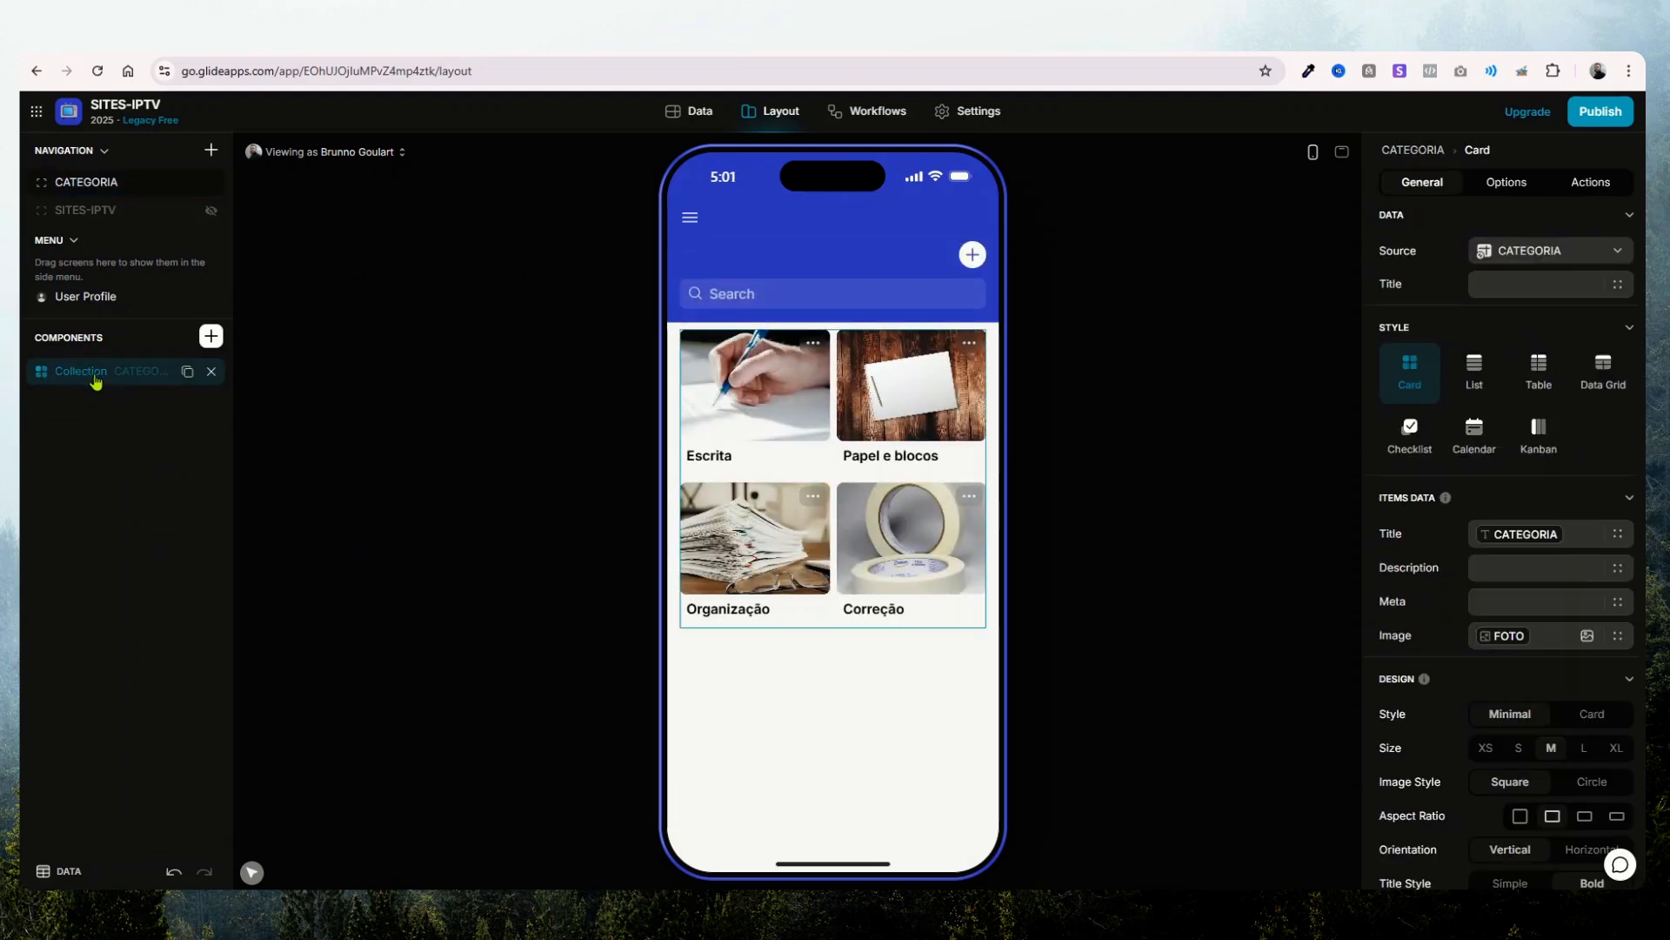
click(1590, 182)
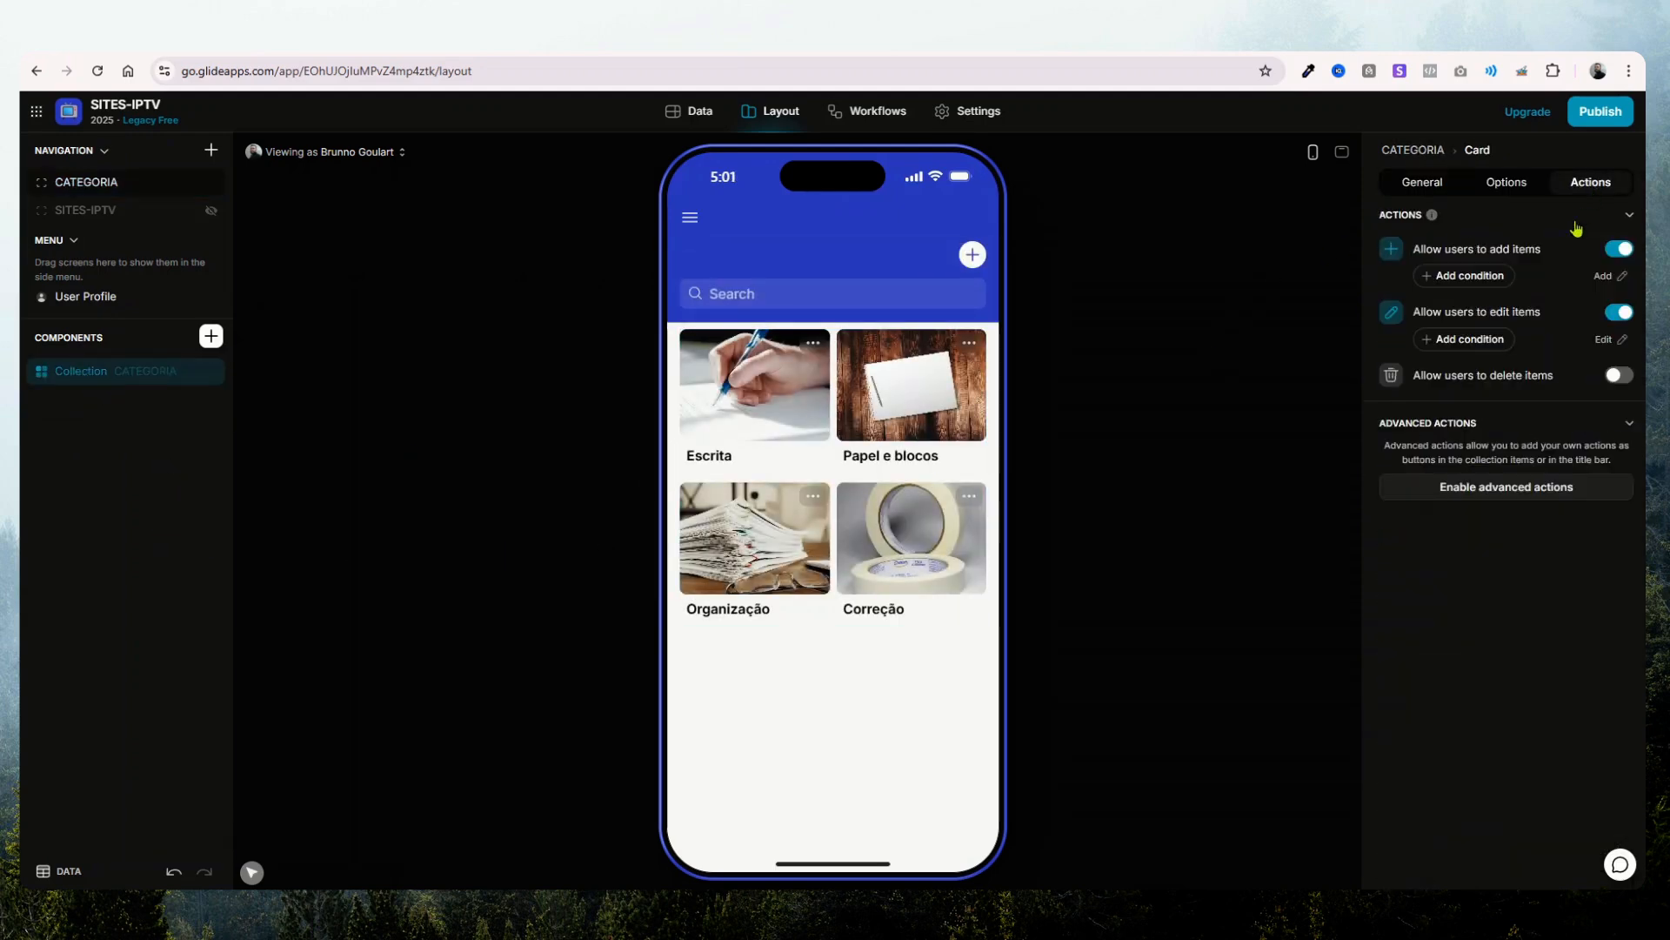
click(1513, 493)
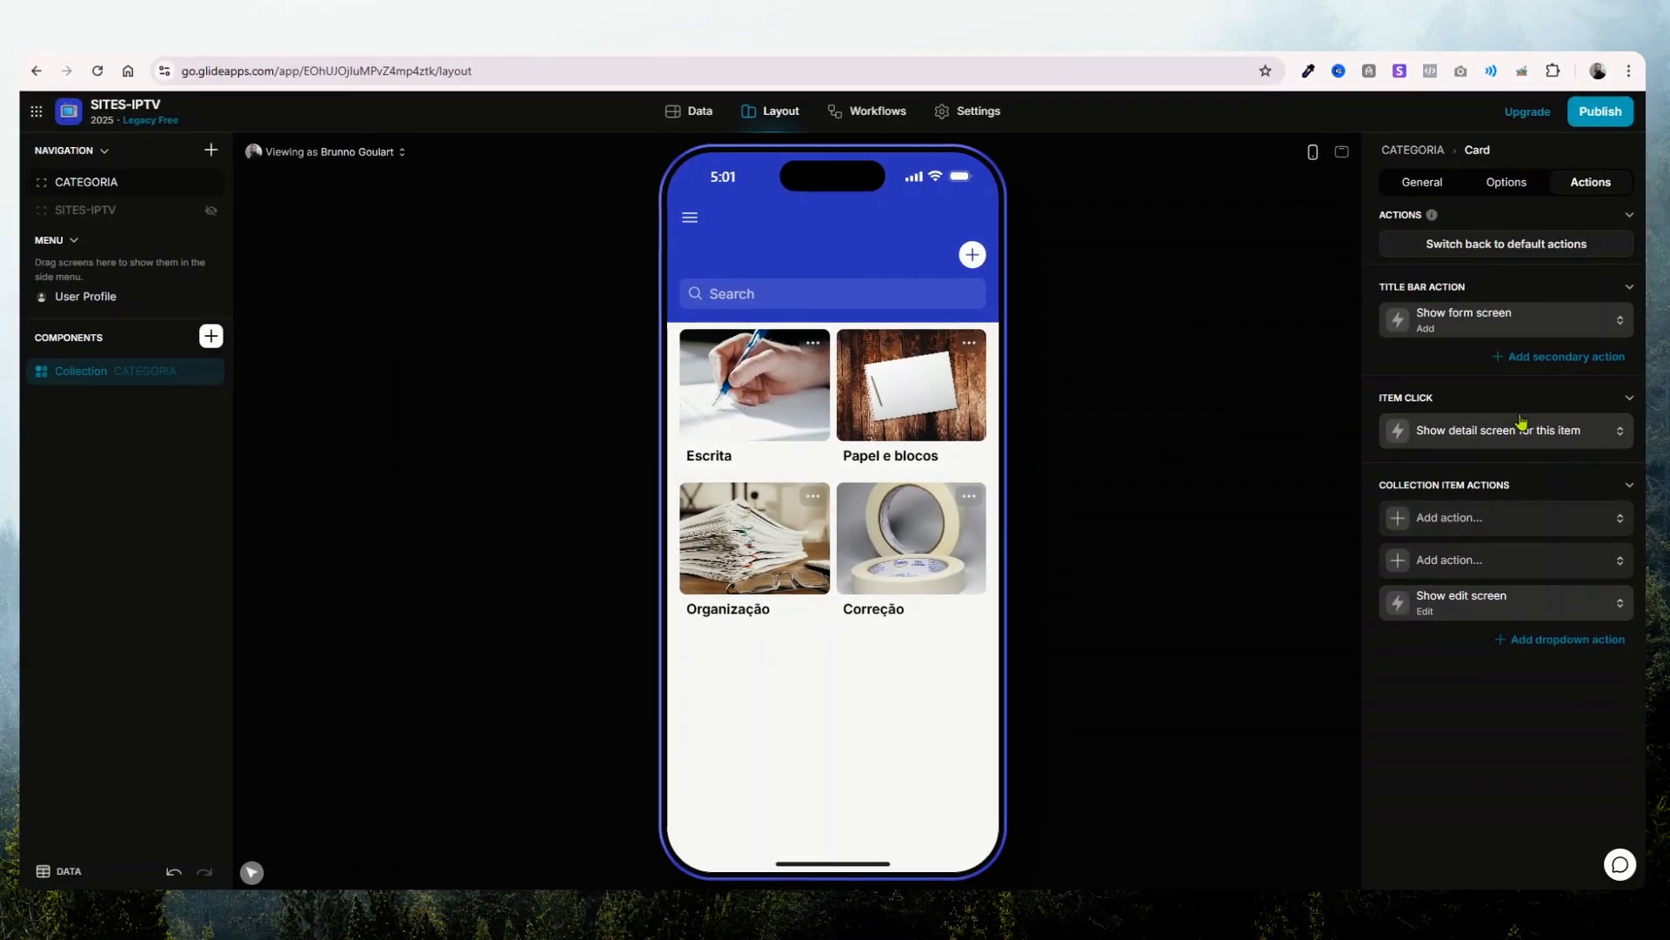
click(1285, 496)
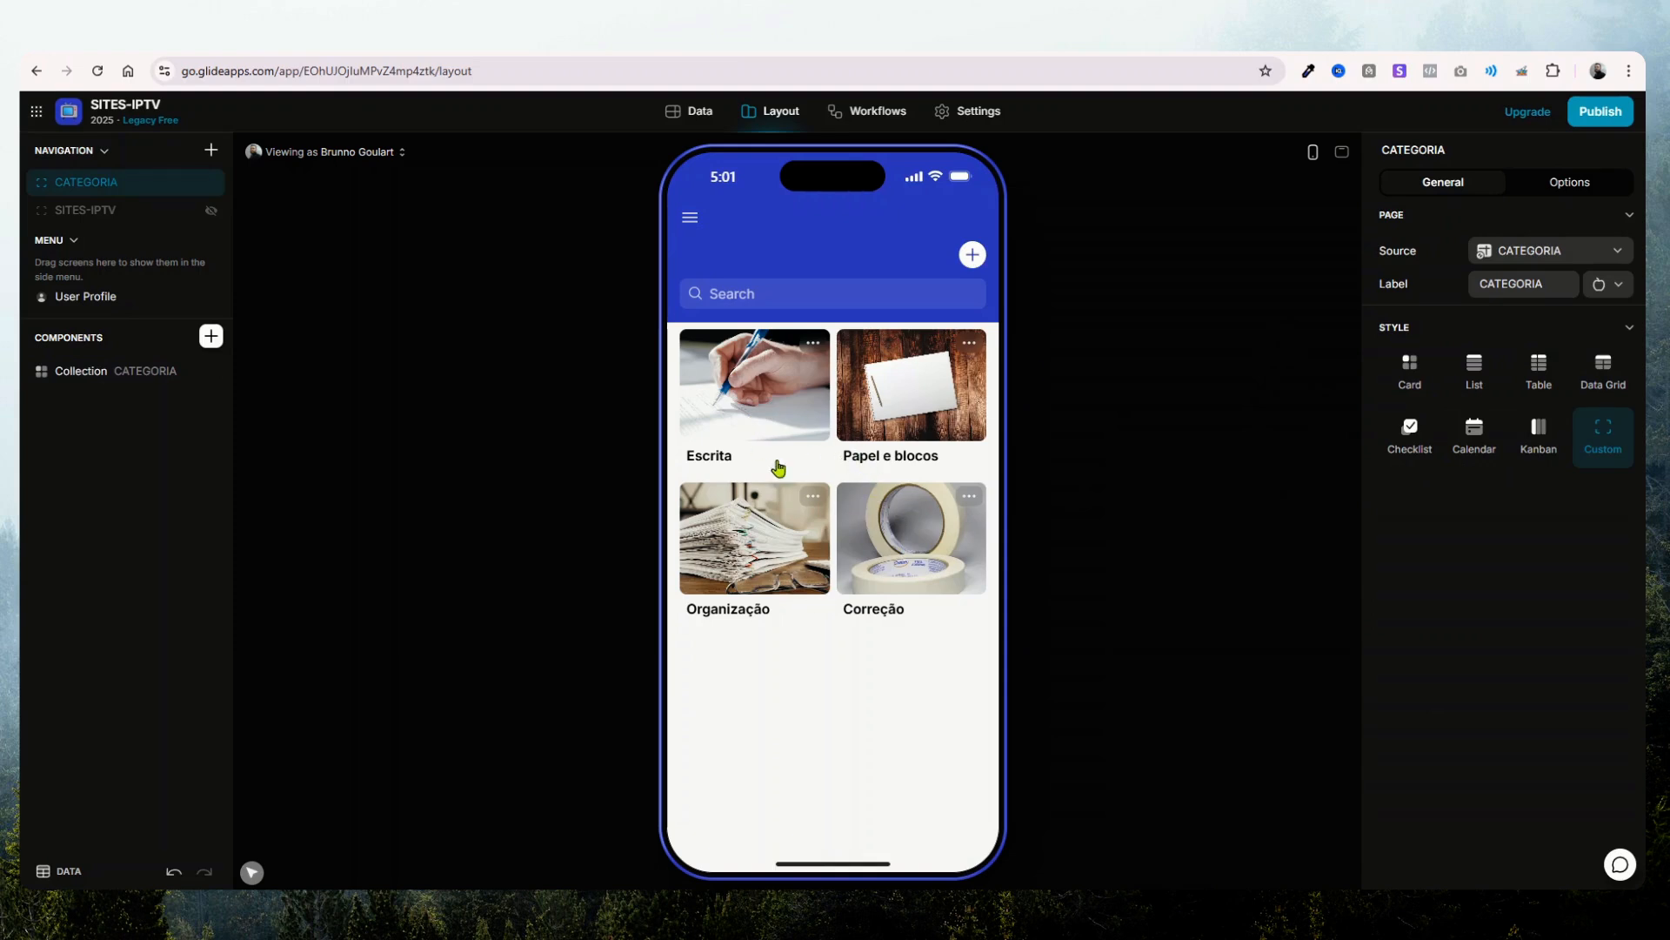
- Add a List collection to the detail screen of the Escrita category
click(750, 376)
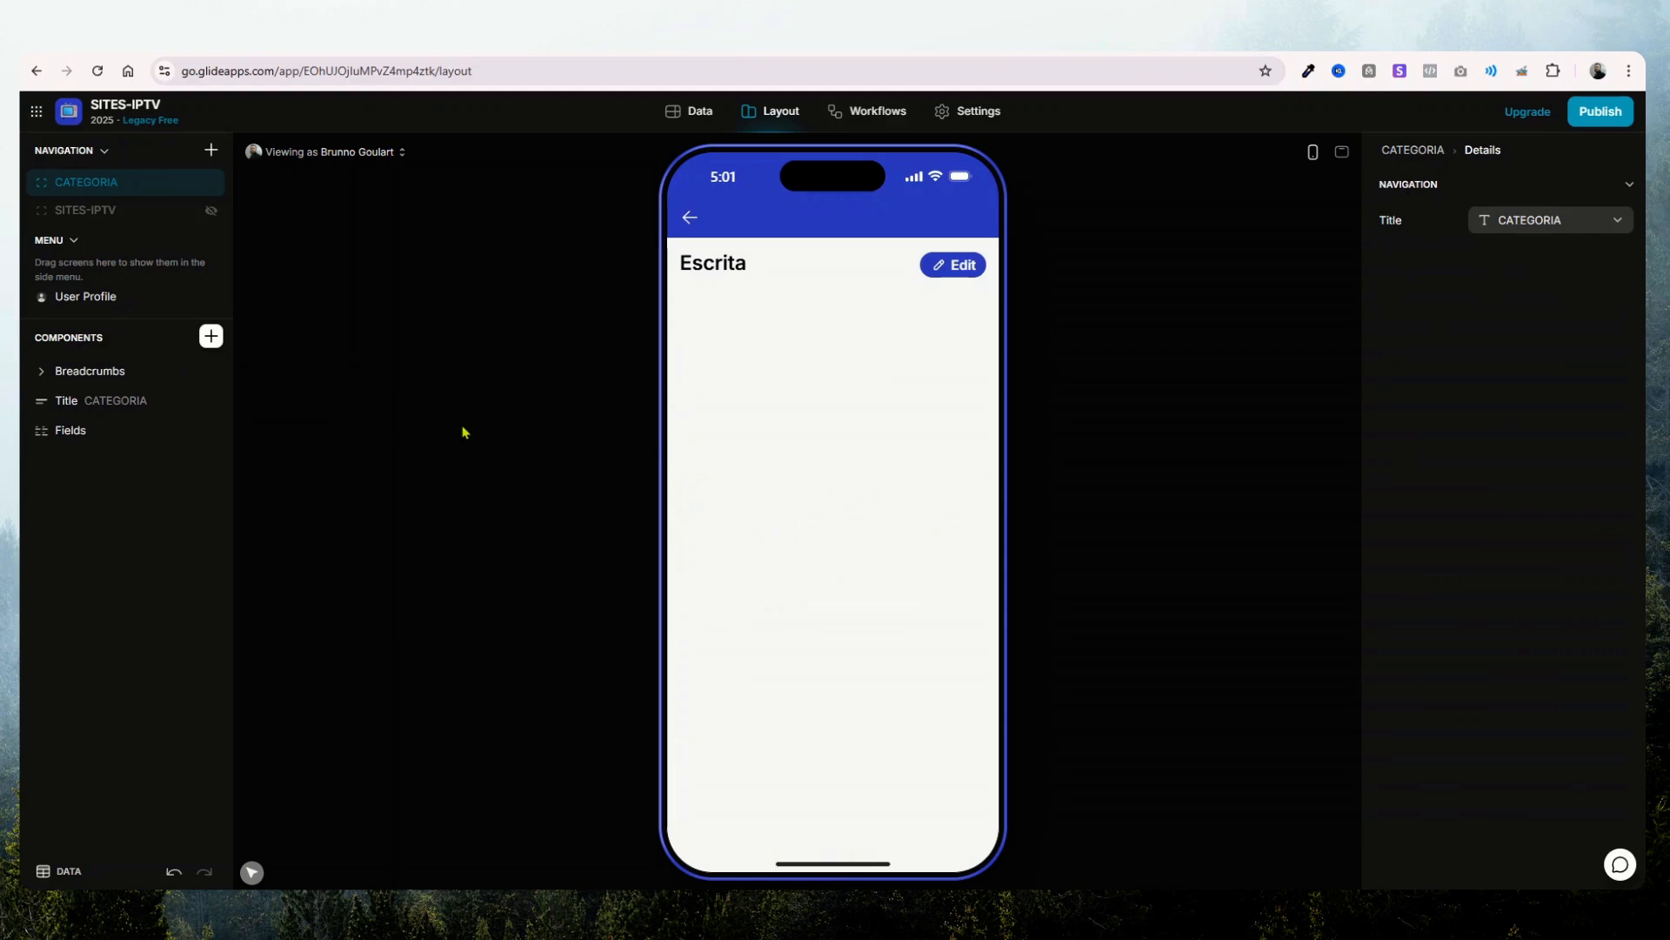
click(210, 336)
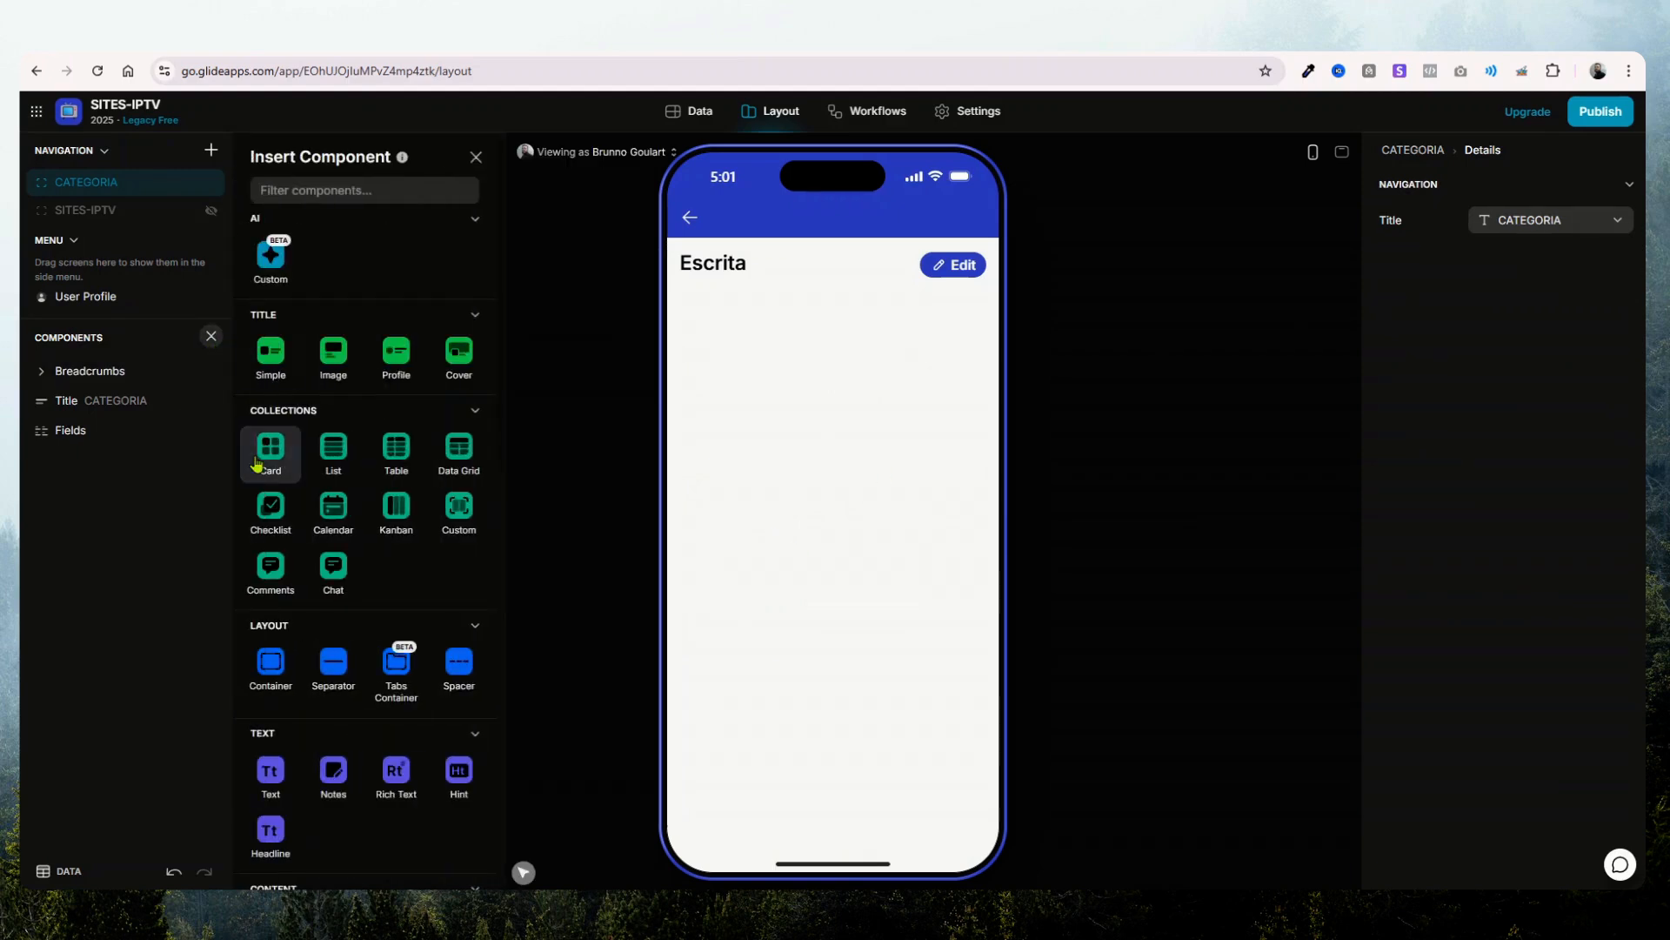
click(333, 459)
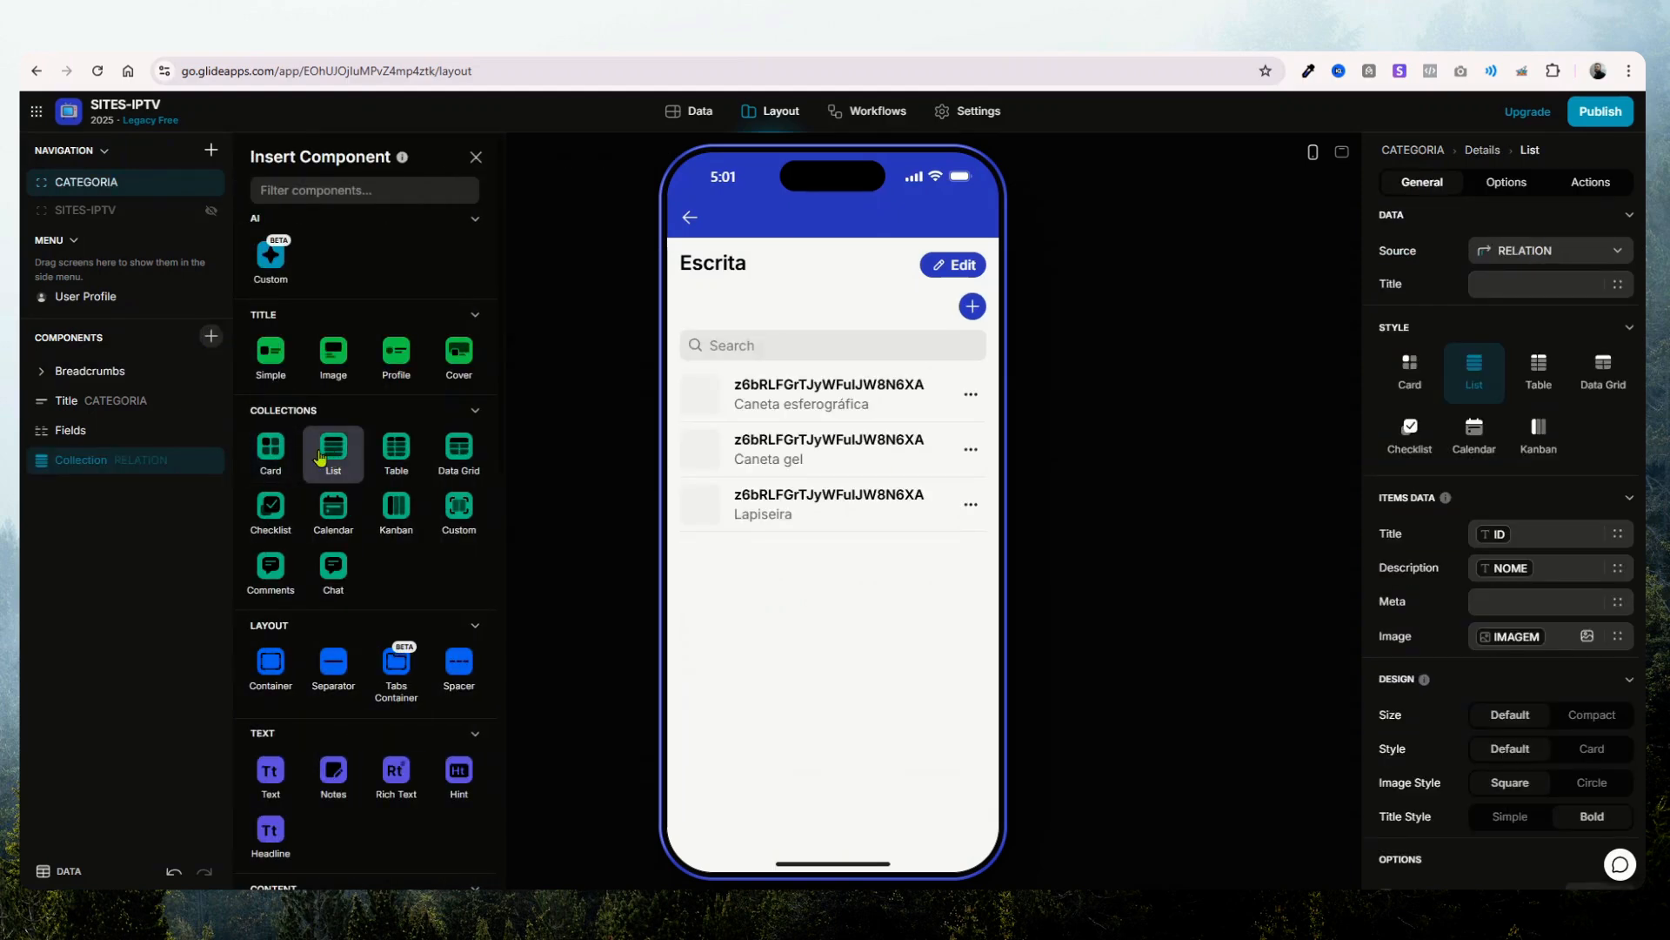
click(210, 336)
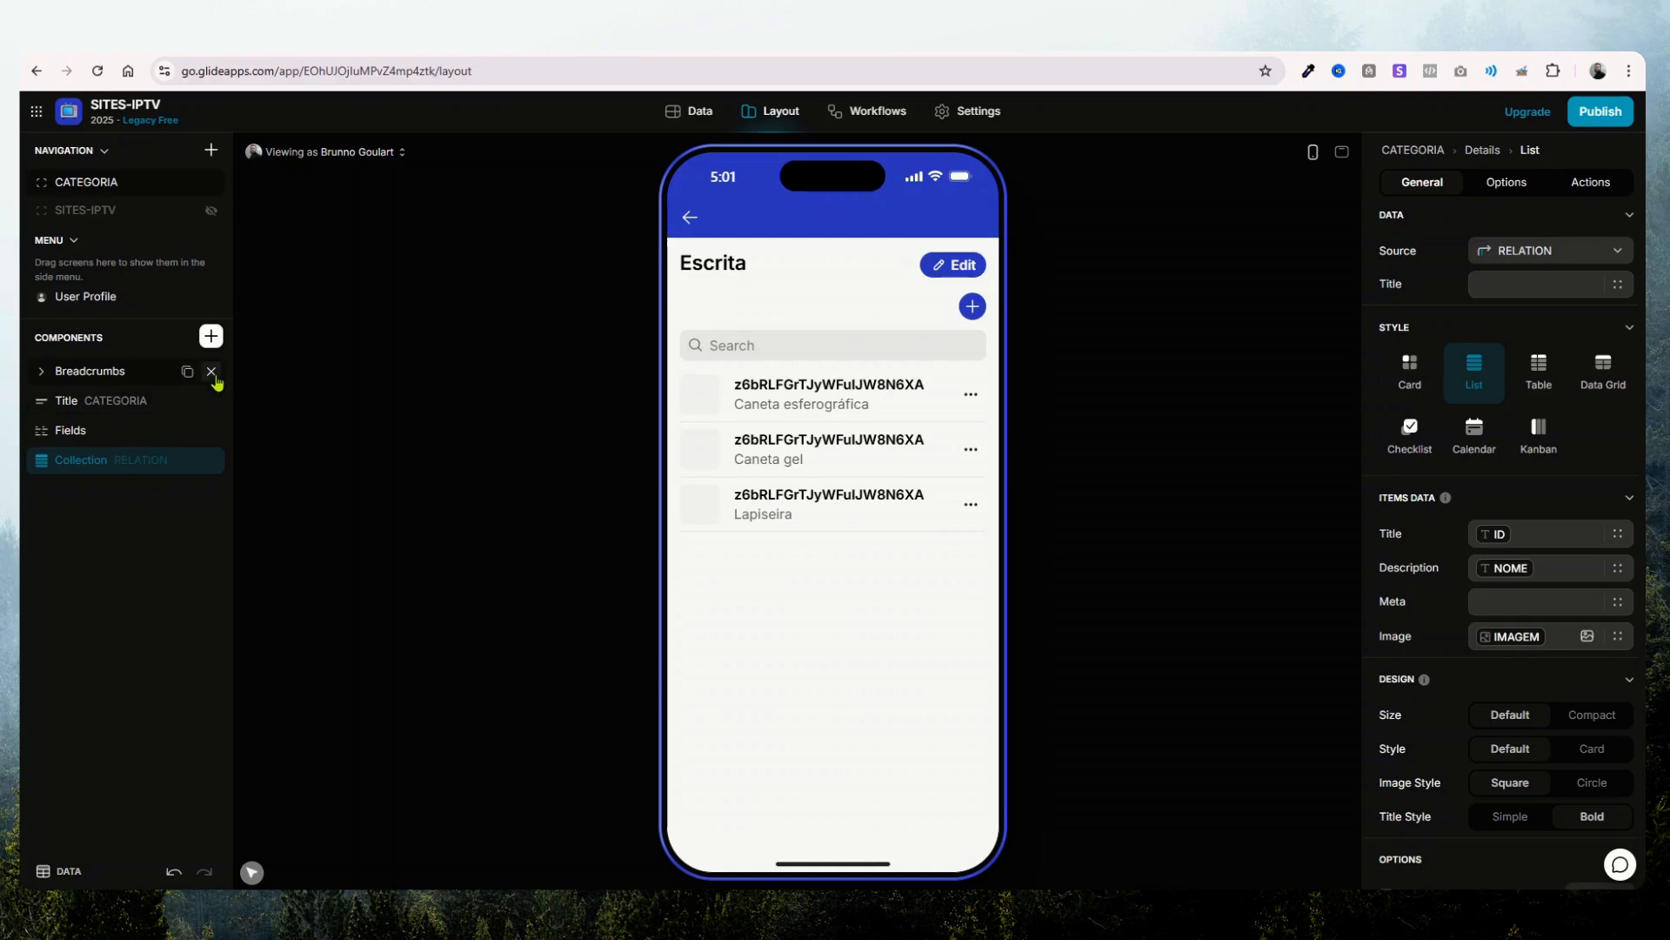
- Remove the Breadcrumbs, Title and Fields components from the category detail screen
click(210, 370)
click(210, 371)
click(211, 371)
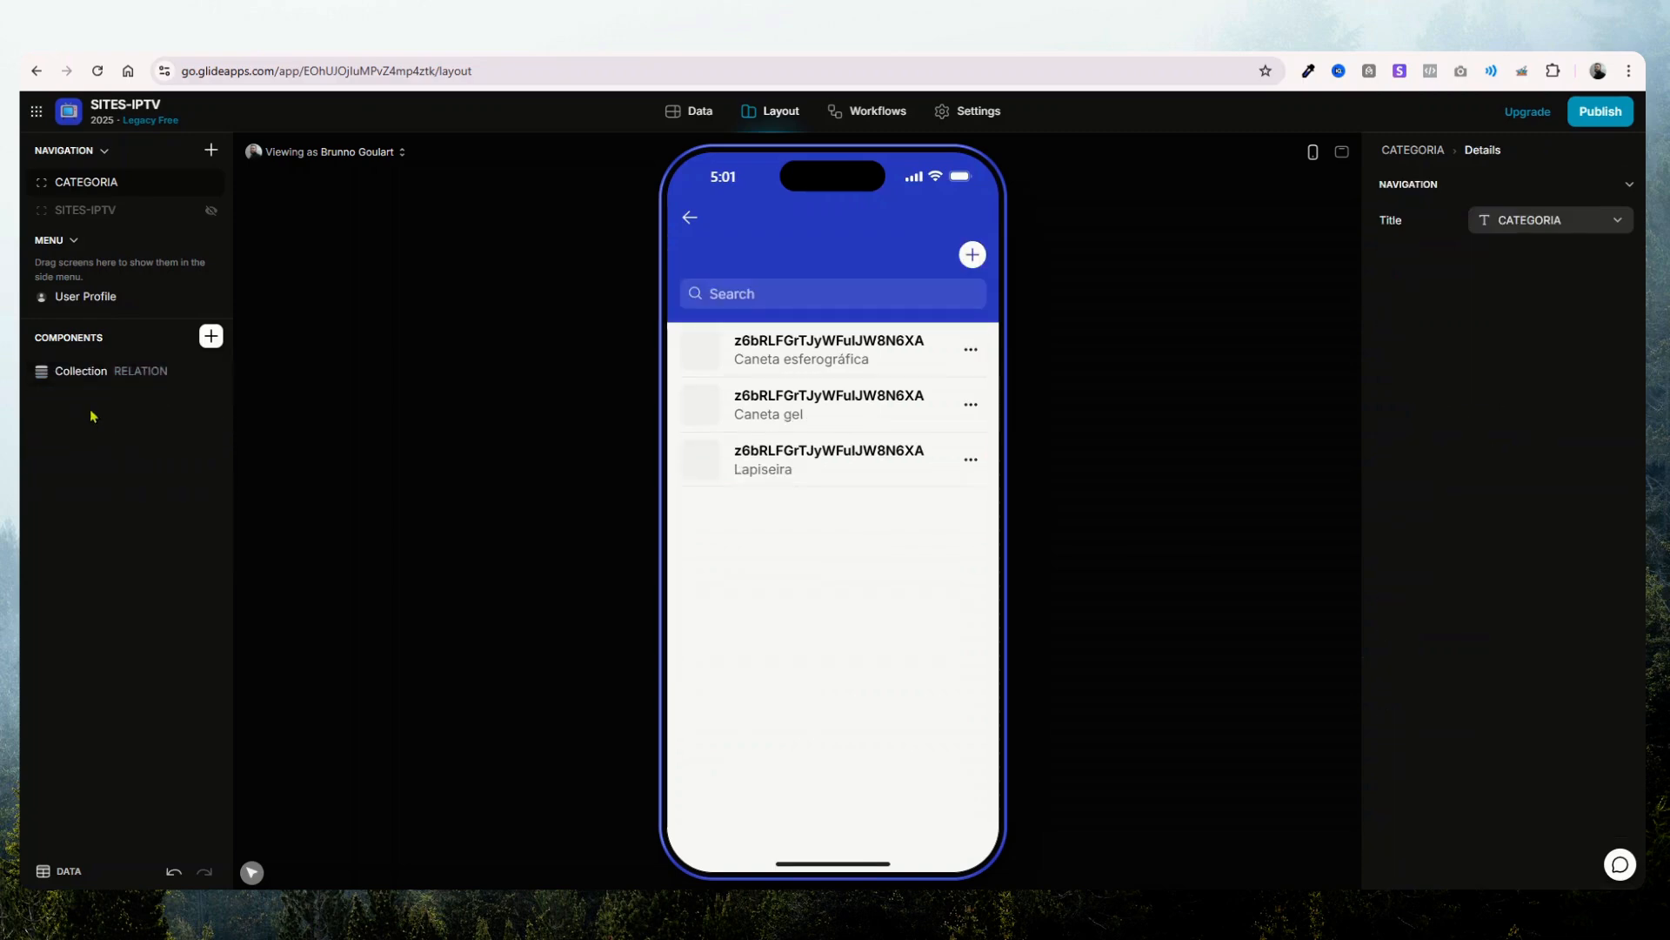
- Choose RELATION as the data source of the list collection on the category detail screen
click(79, 379)
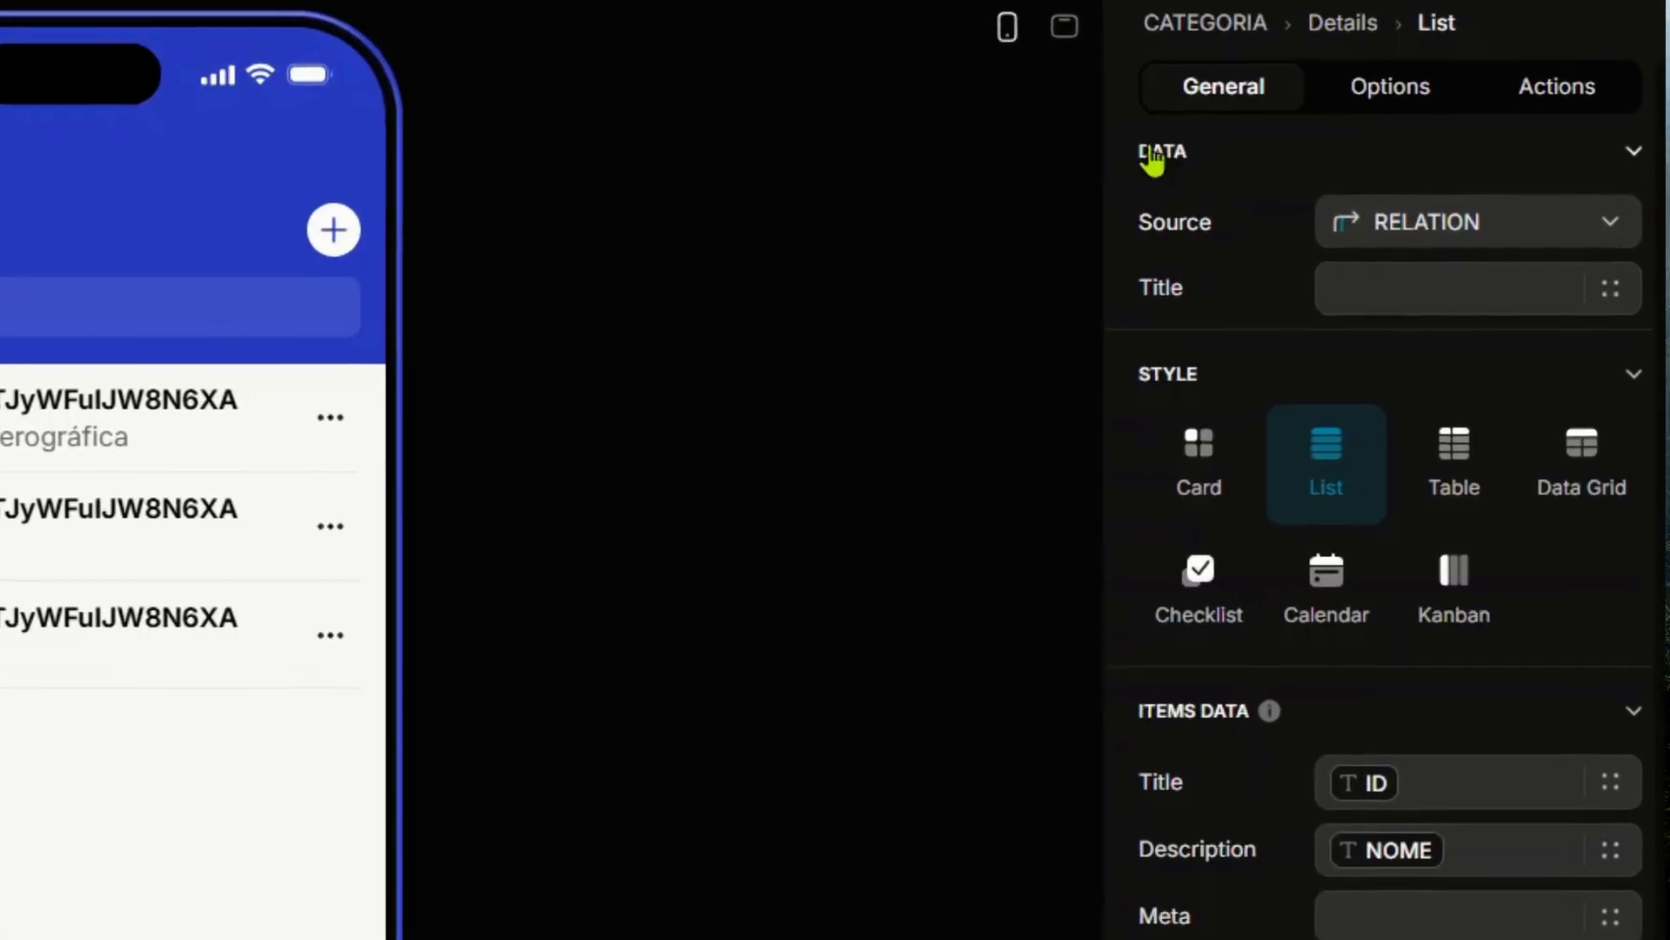
click(1405, 224)
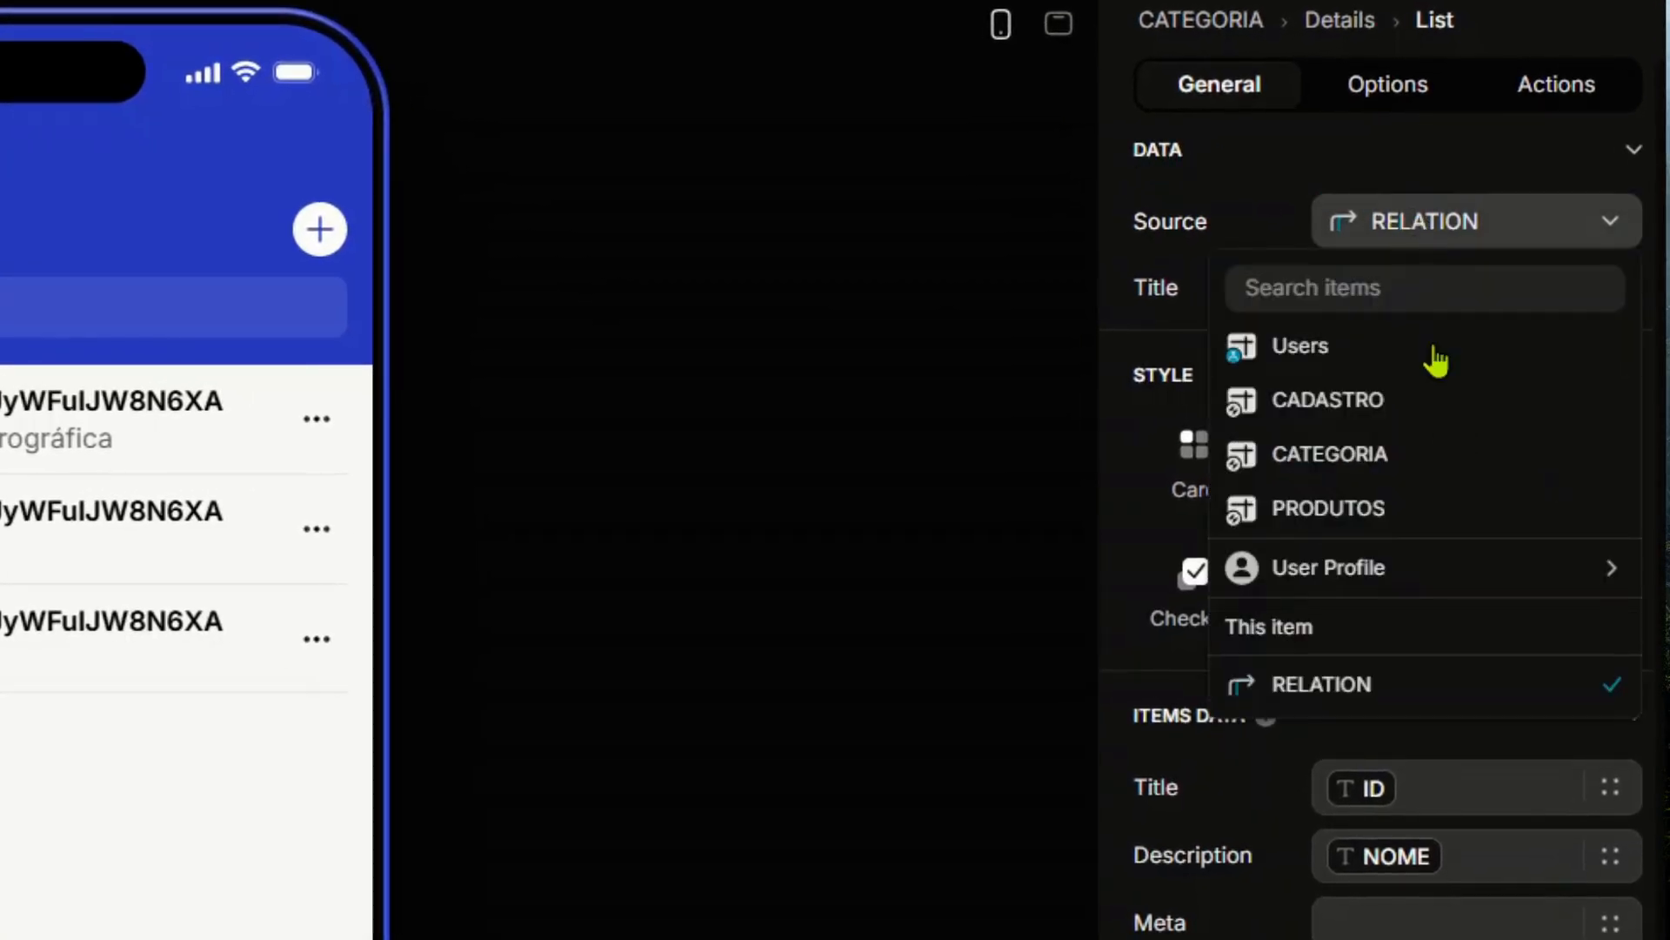
click(1325, 688)
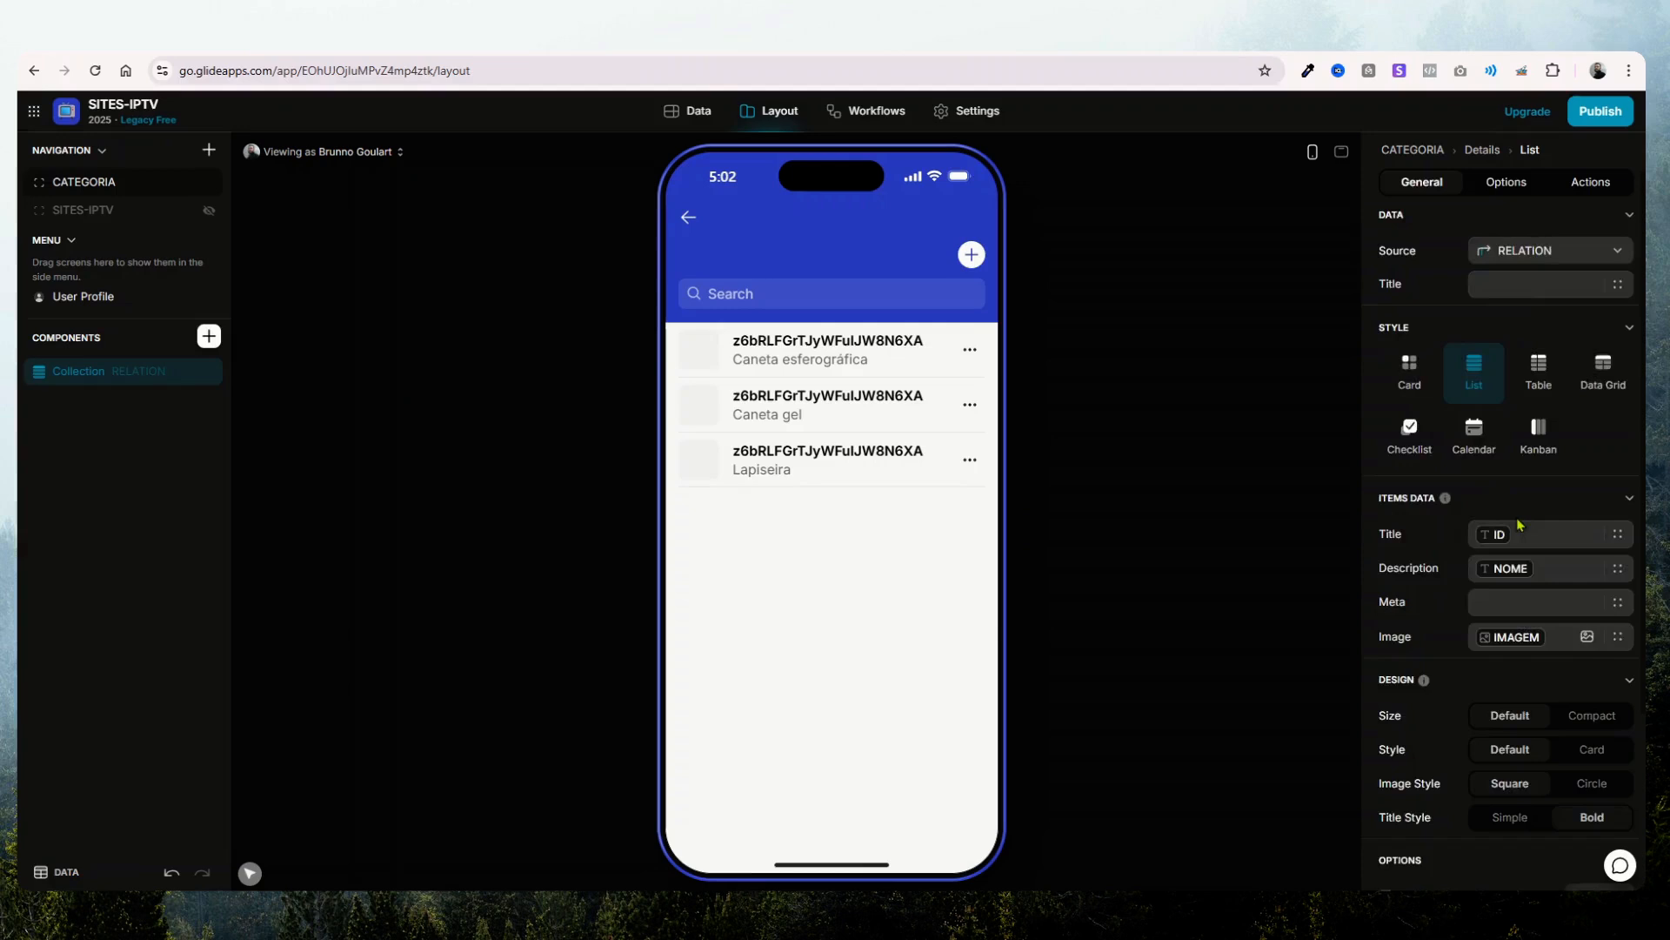
- Set the list items' title to NOME, description to DESCRIÇÃO and image to IMAGEM
scroll(1523, 535, down, 3)
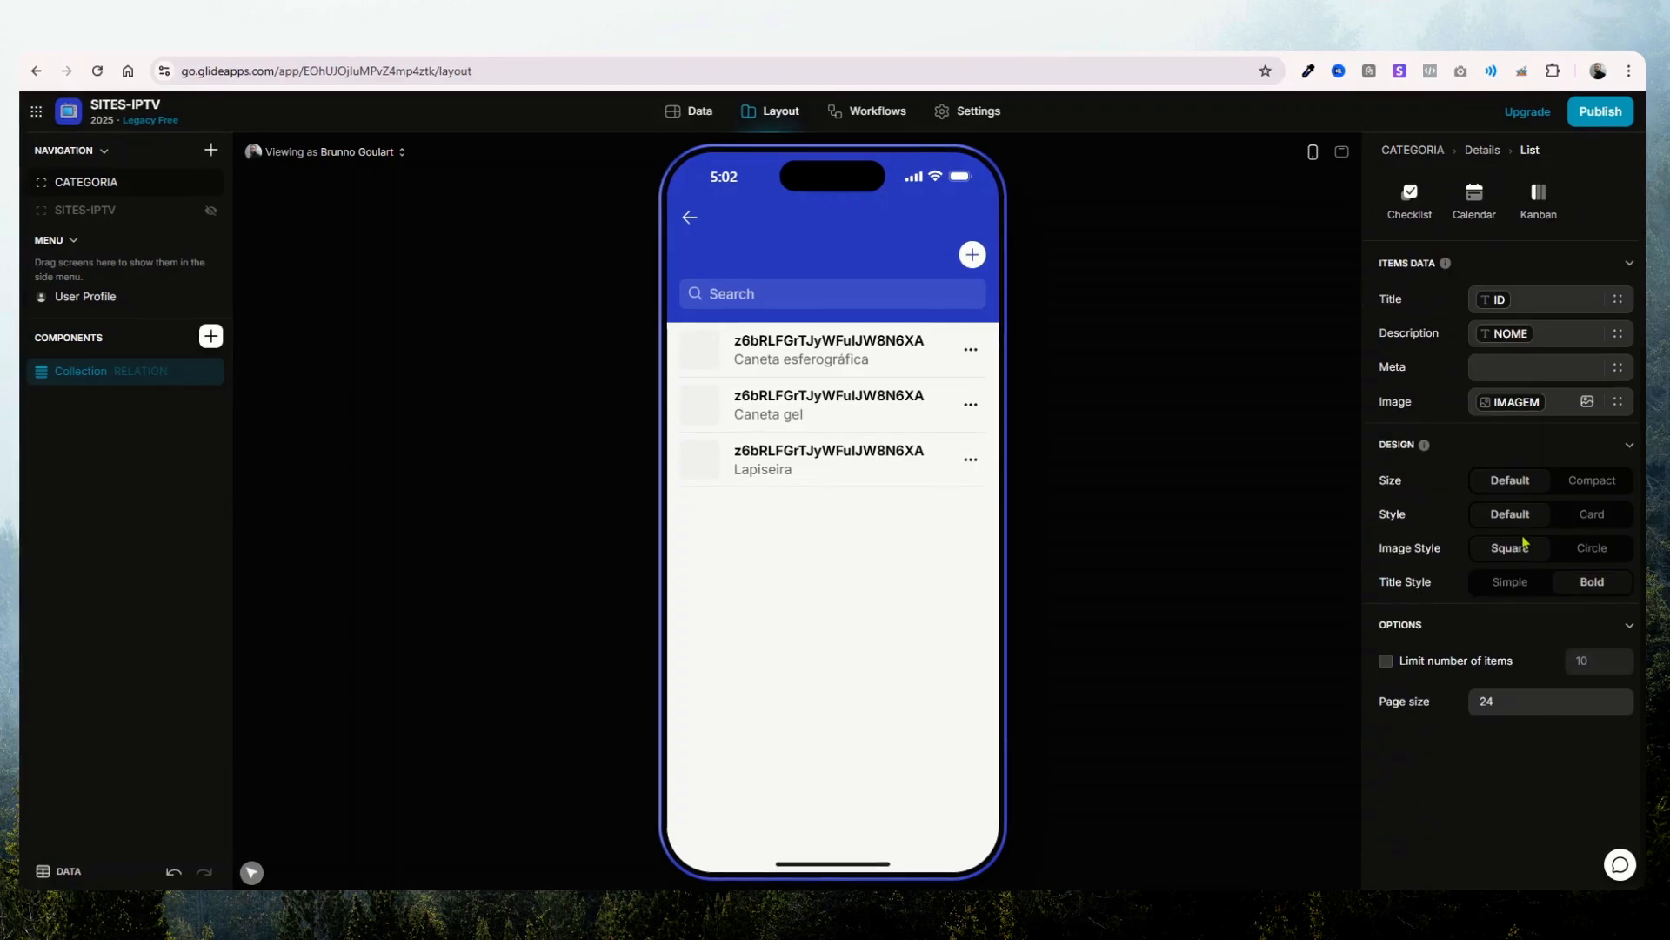
scroll(1488, 596, up, 3)
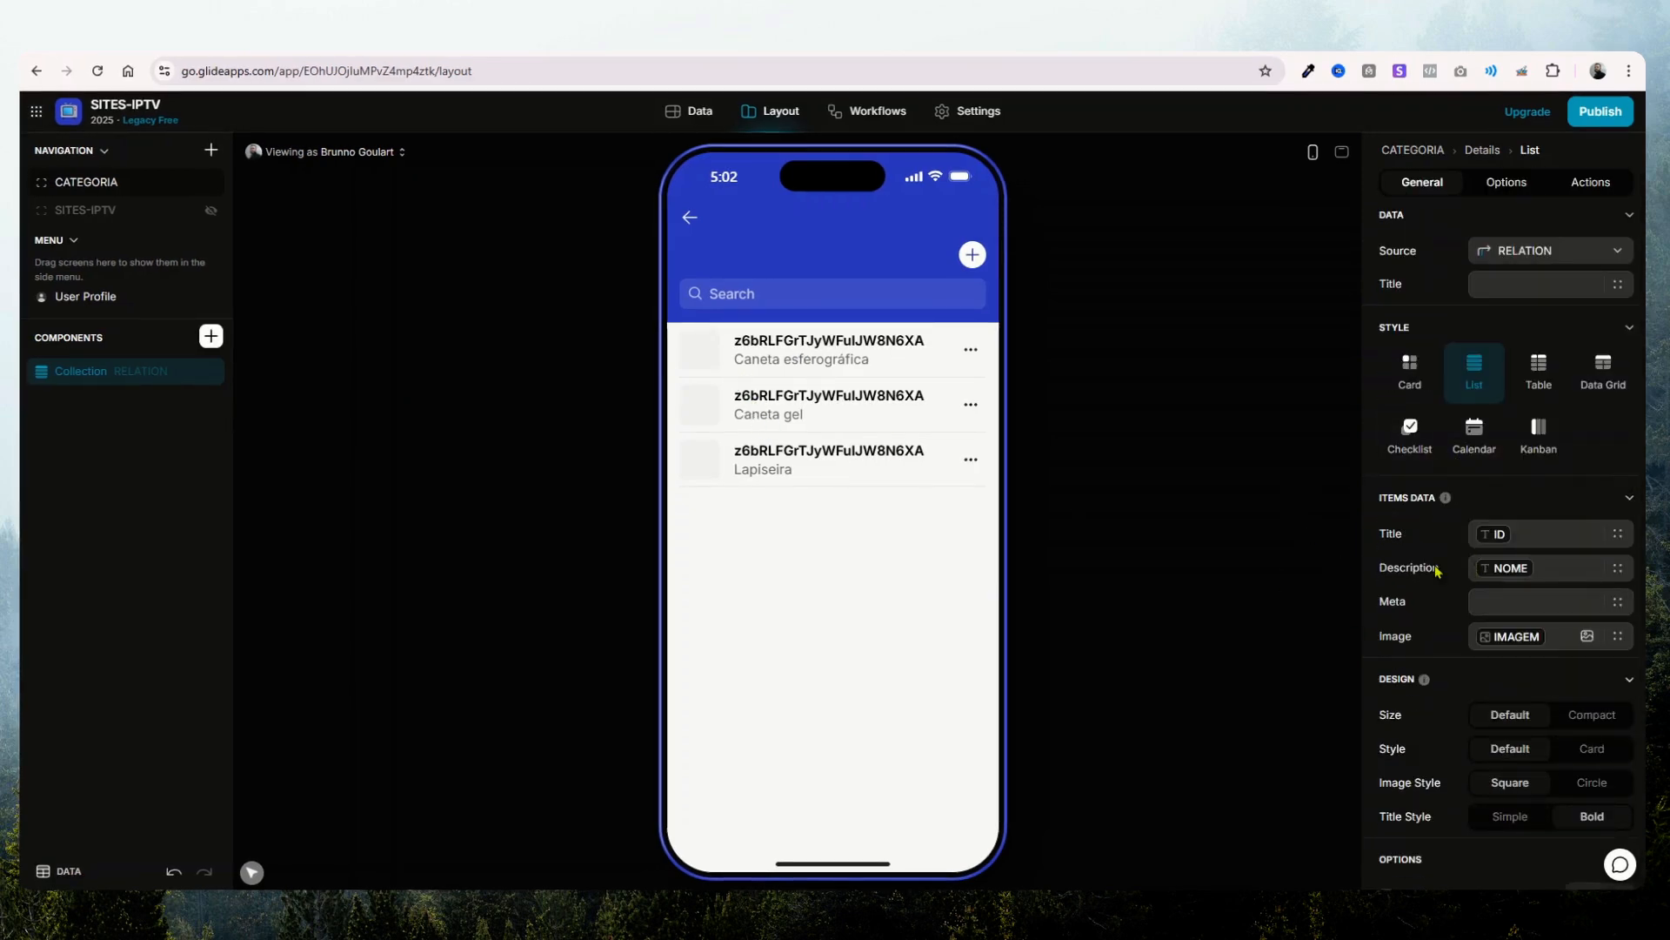
click(1616, 533)
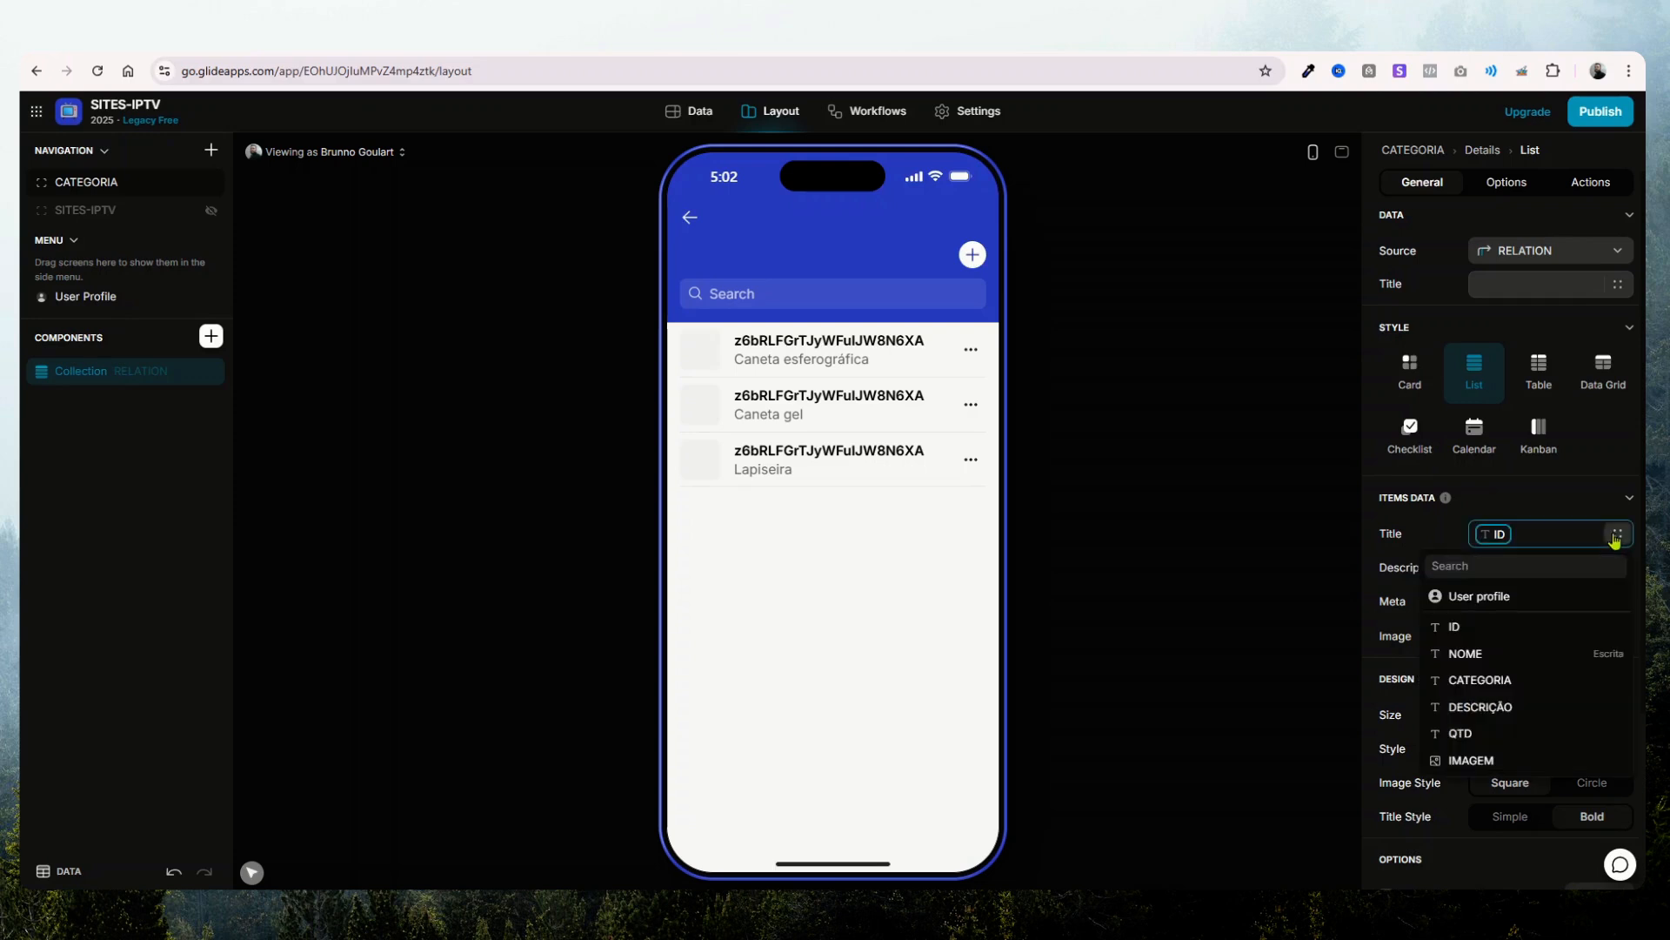
click(1553, 649)
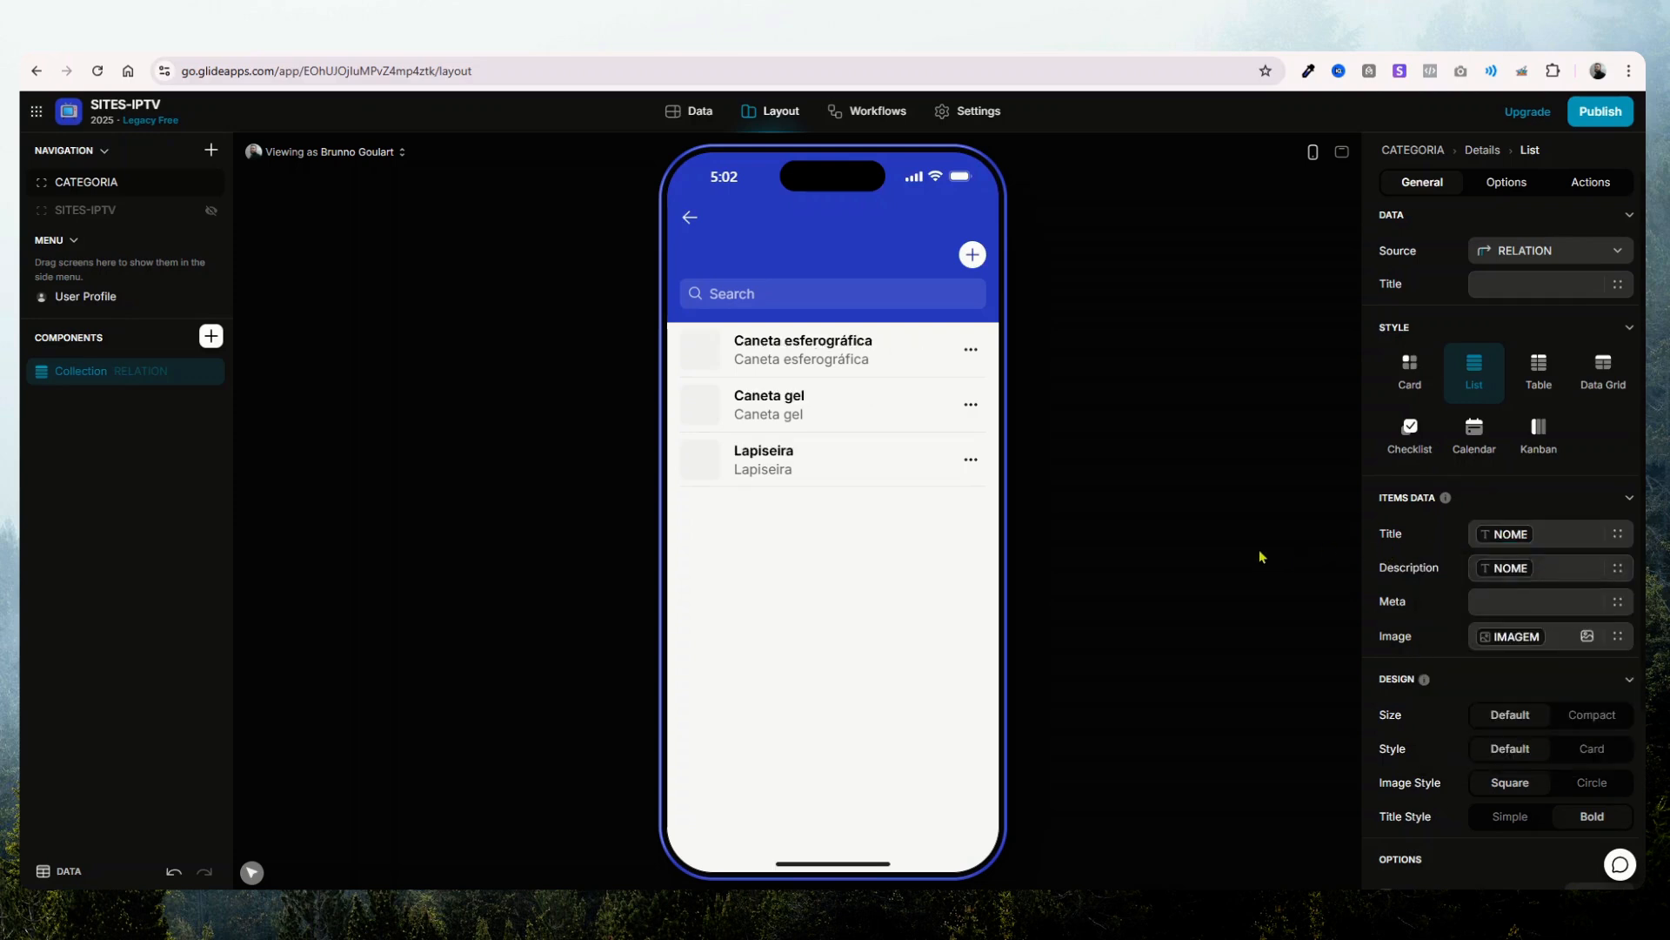
click(1619, 570)
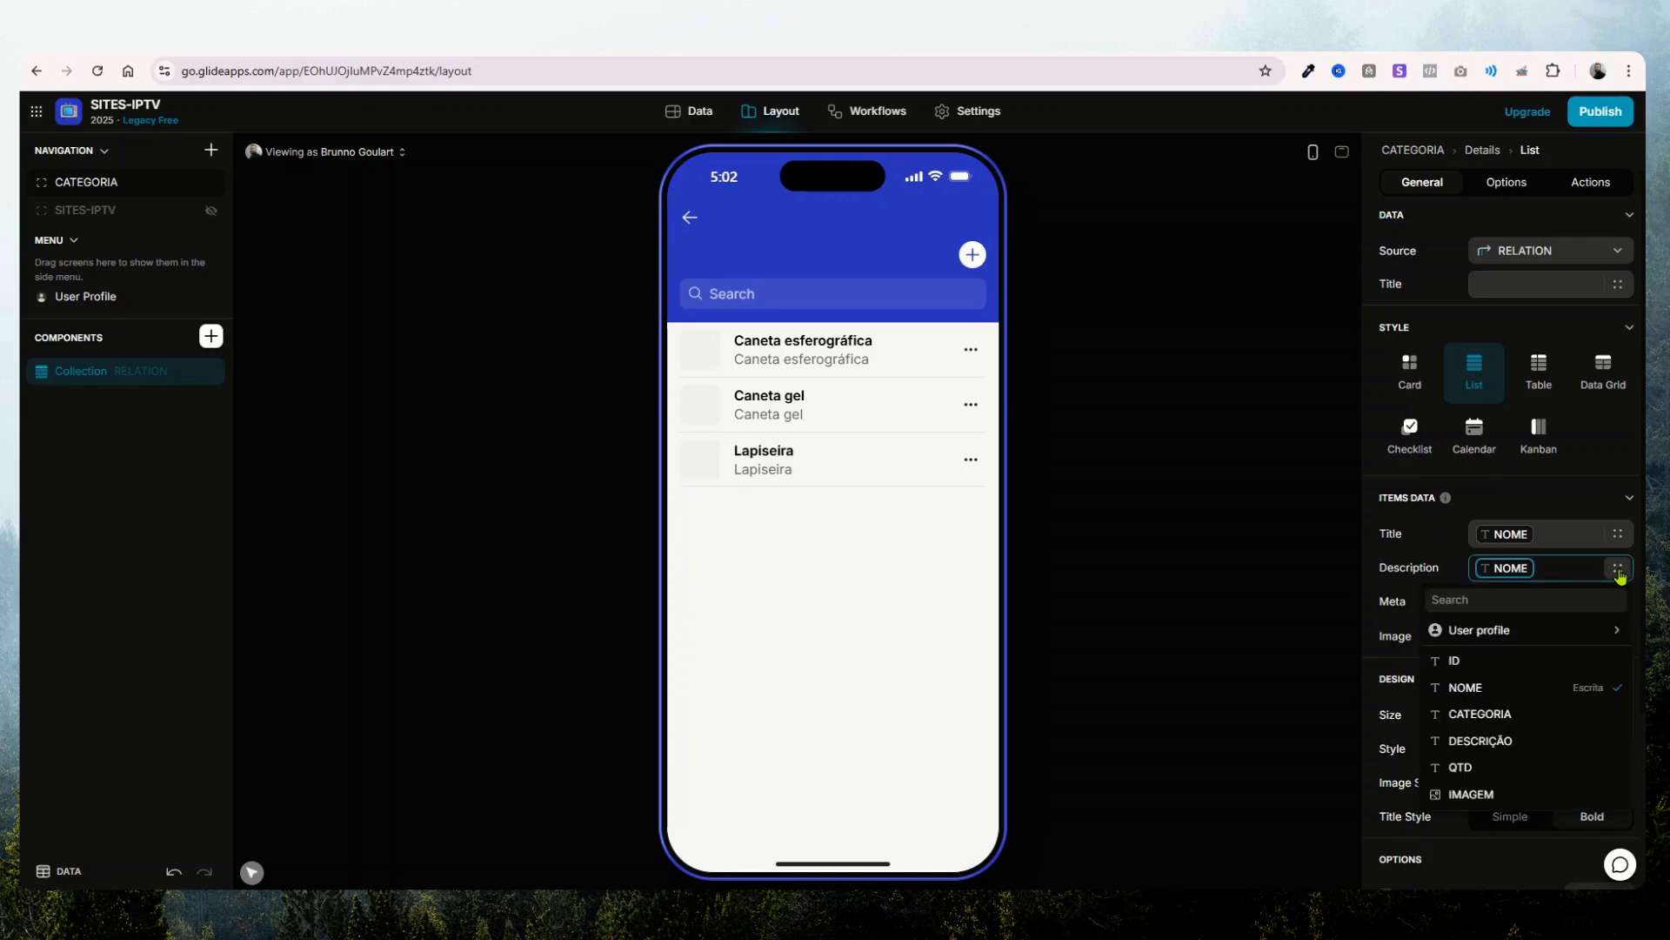
click(1553, 741)
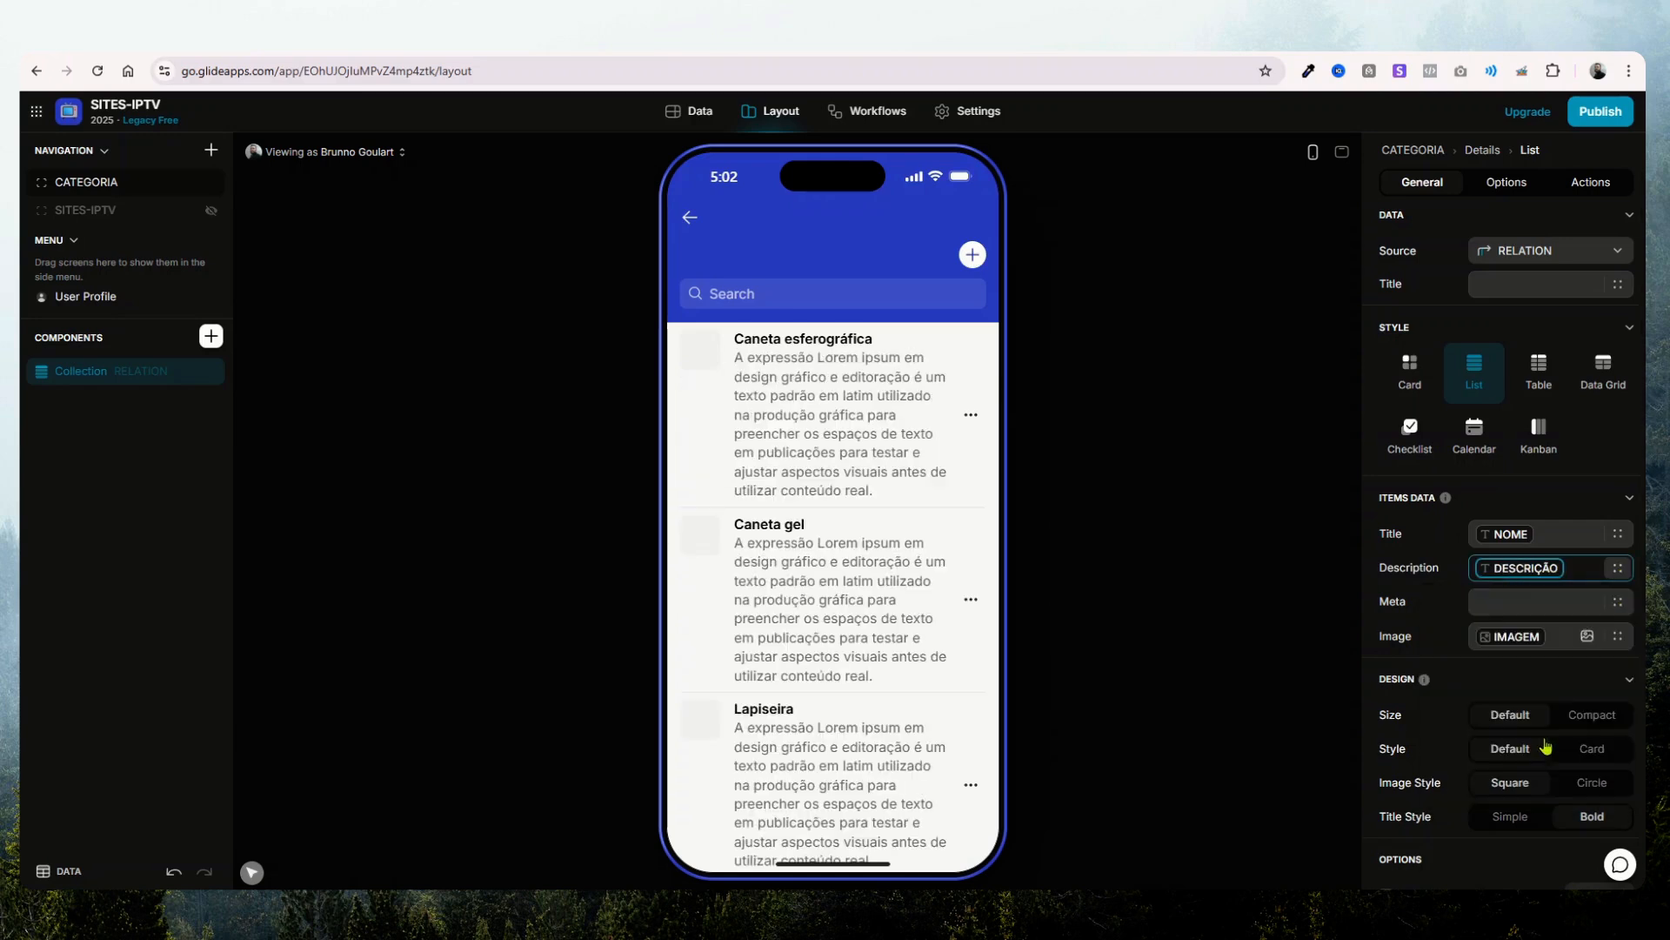
click(1619, 637)
scroll(1544, 609, down, 2)
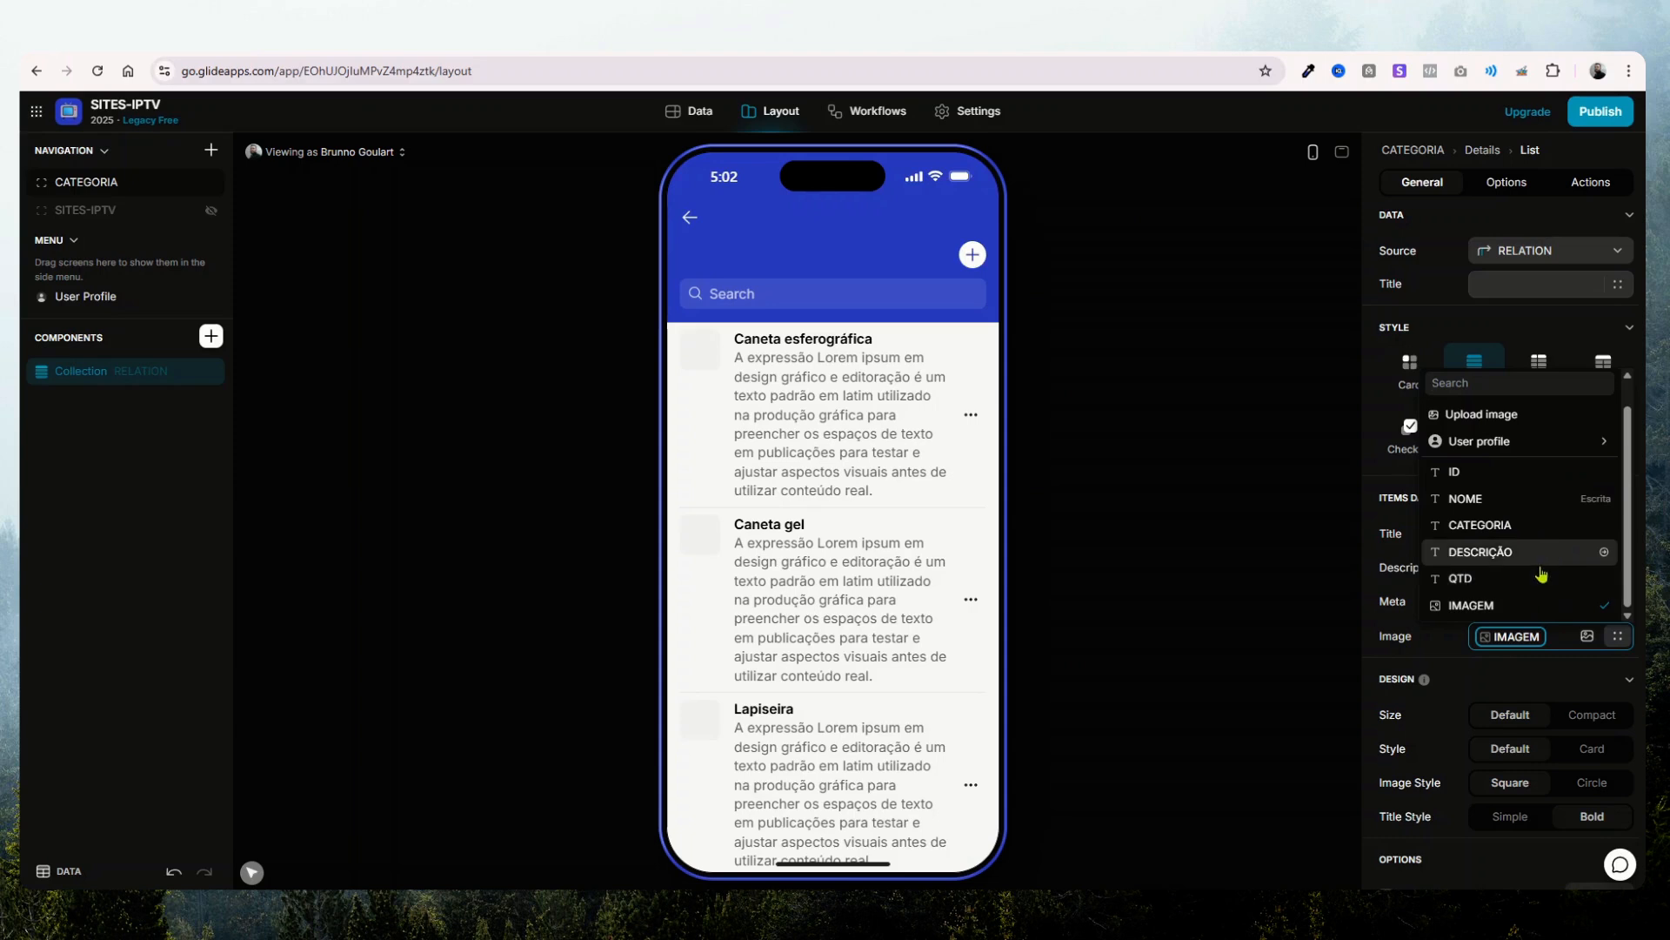
click(1543, 609)
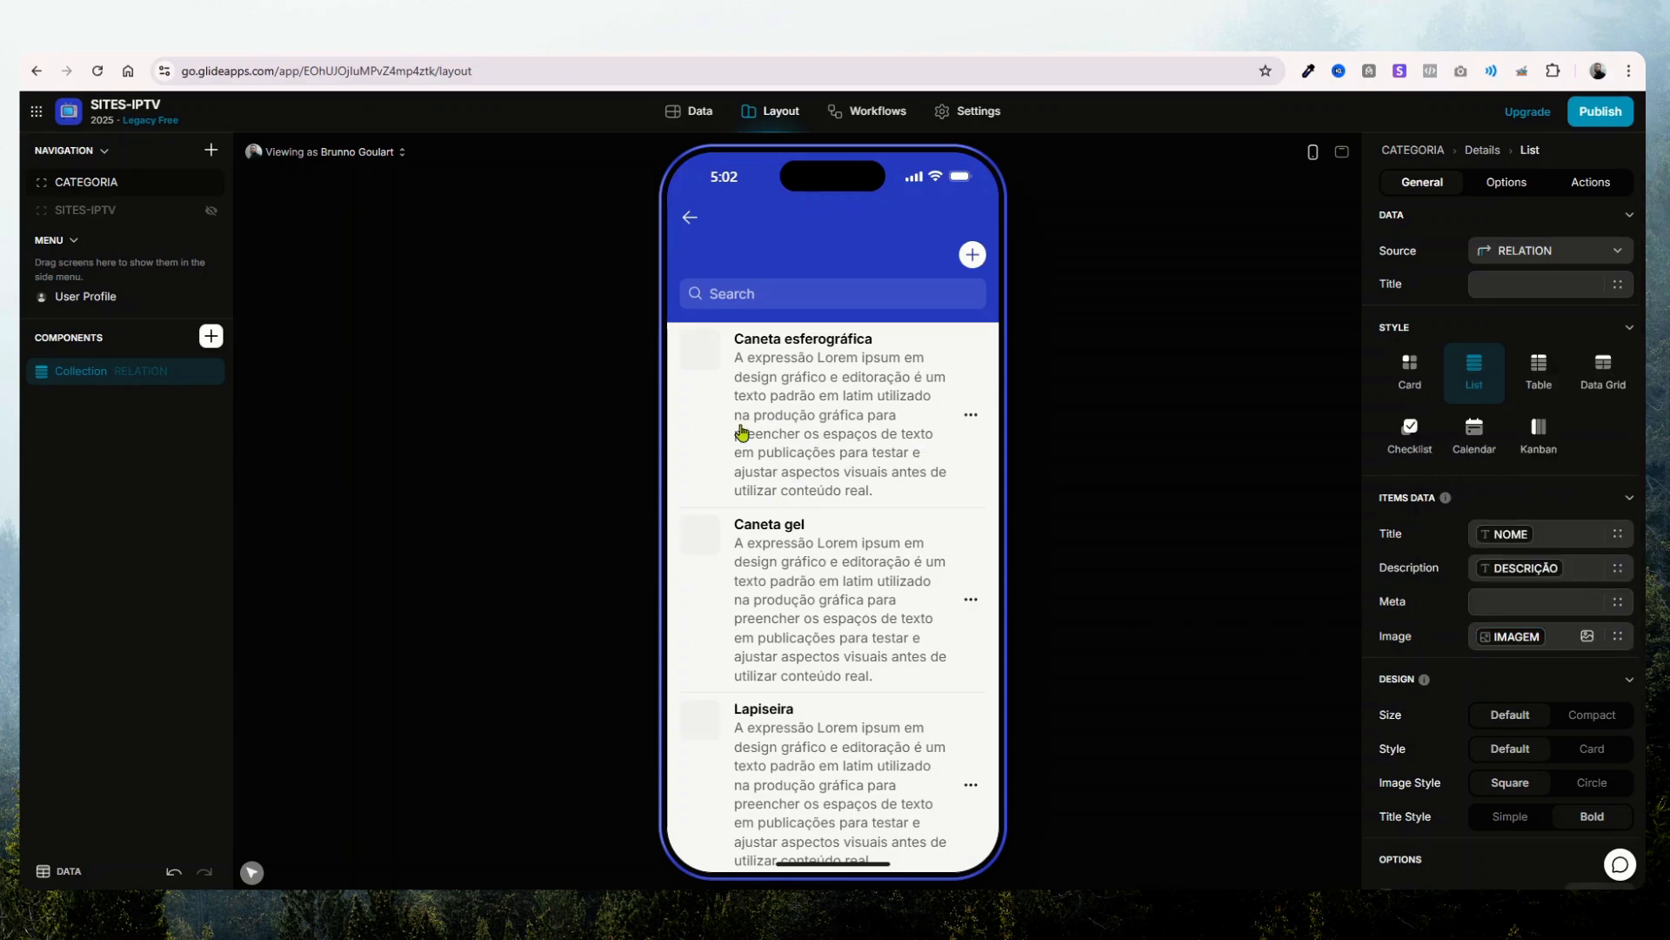
- Preview the product lists of the Escrita and Correção categories, returning to the category cards after each one
click(689, 219)
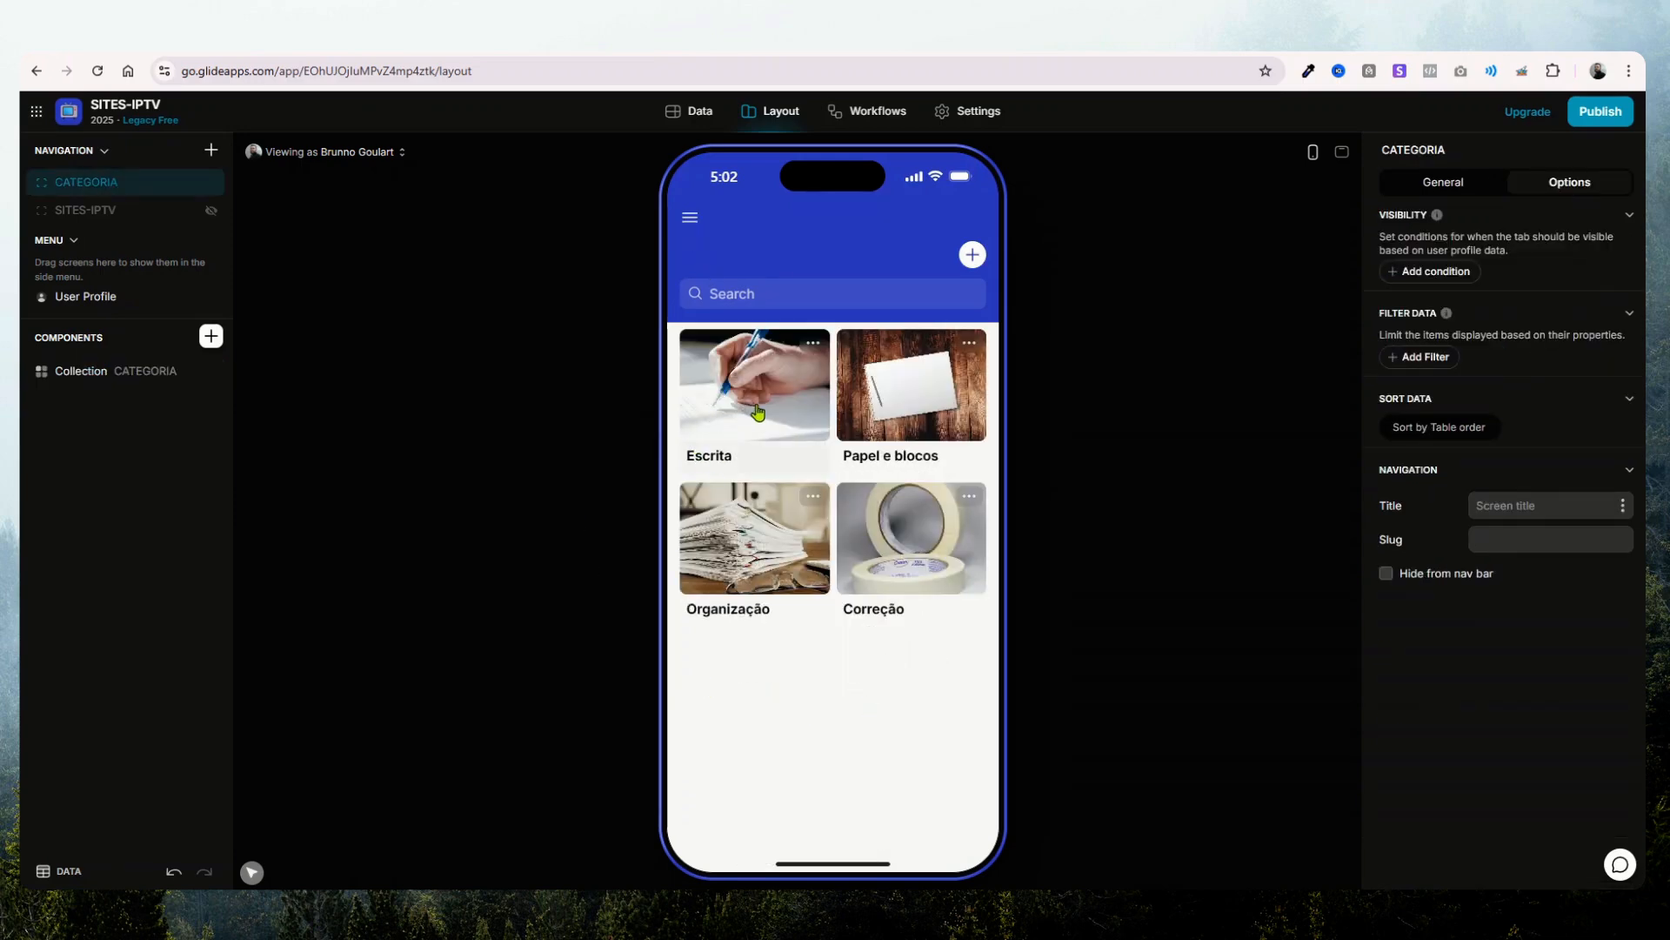
click(758, 412)
scroll(788, 535, down, 1)
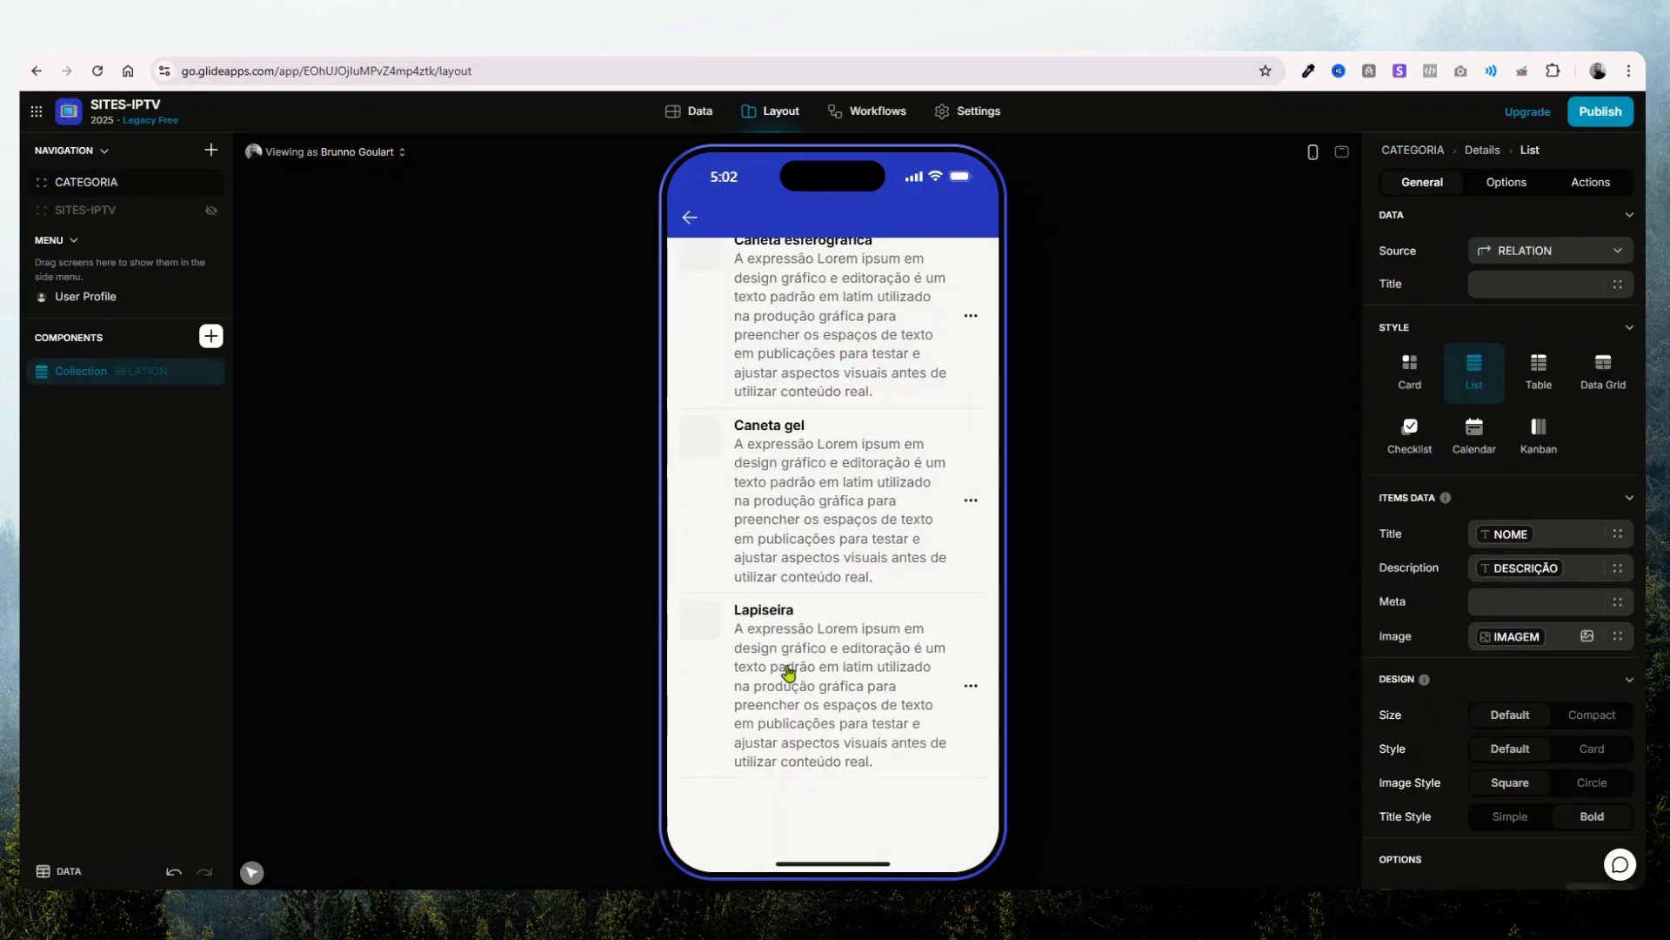
click(690, 217)
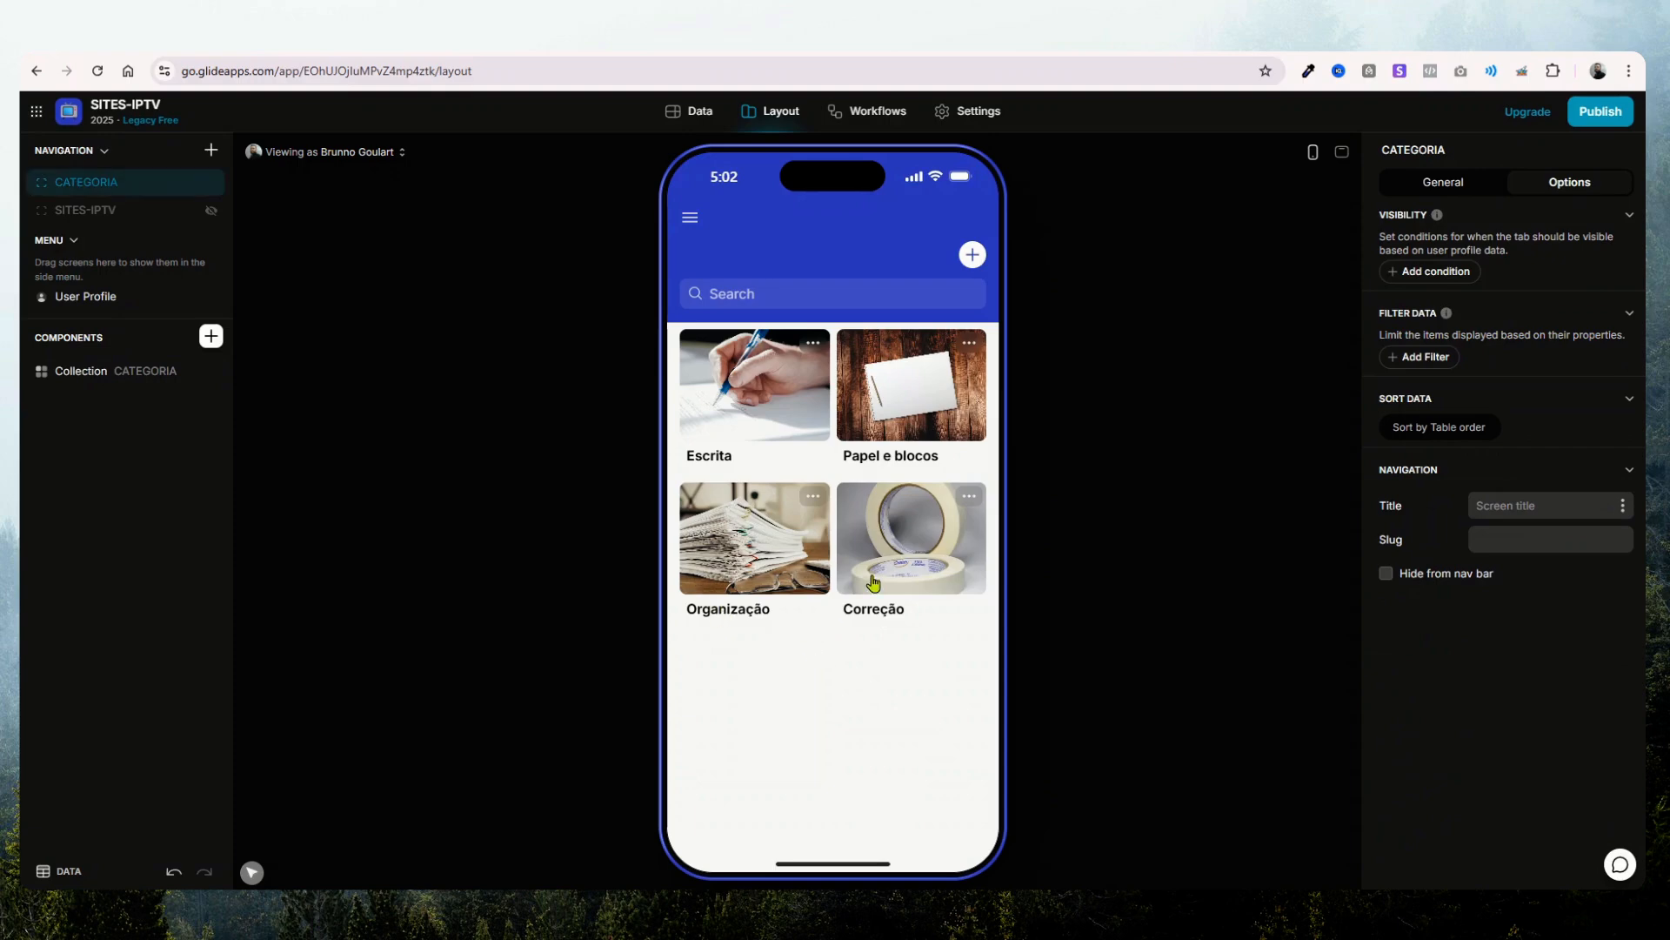
click(901, 558)
scroll(763, 577, down, 1)
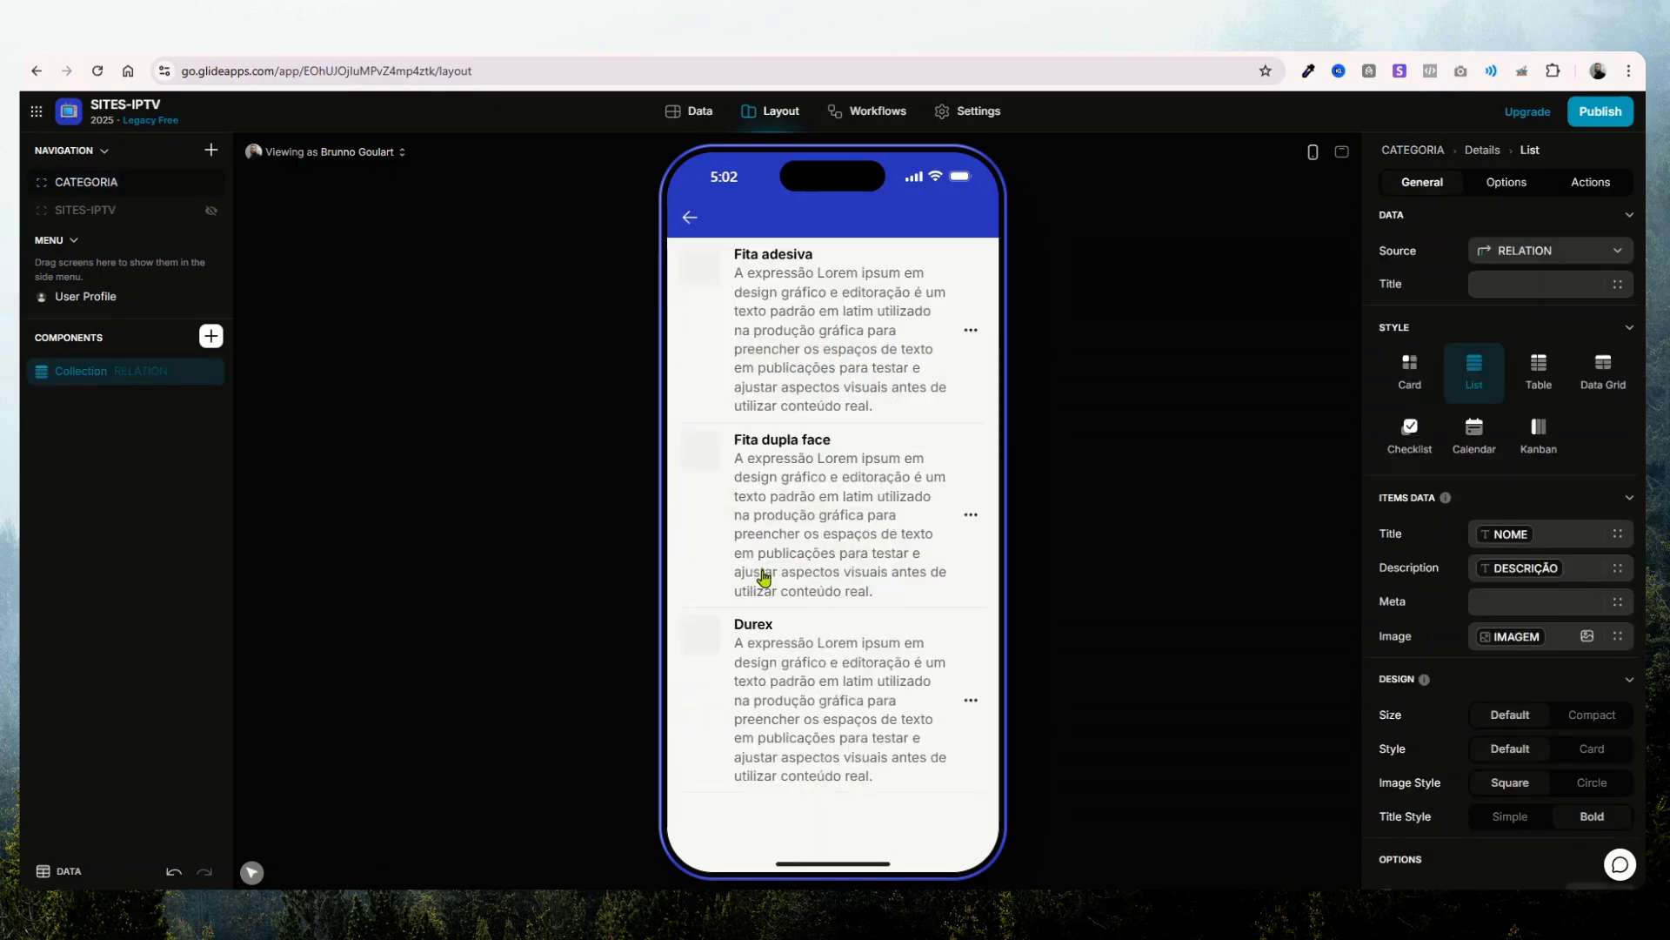
click(690, 222)
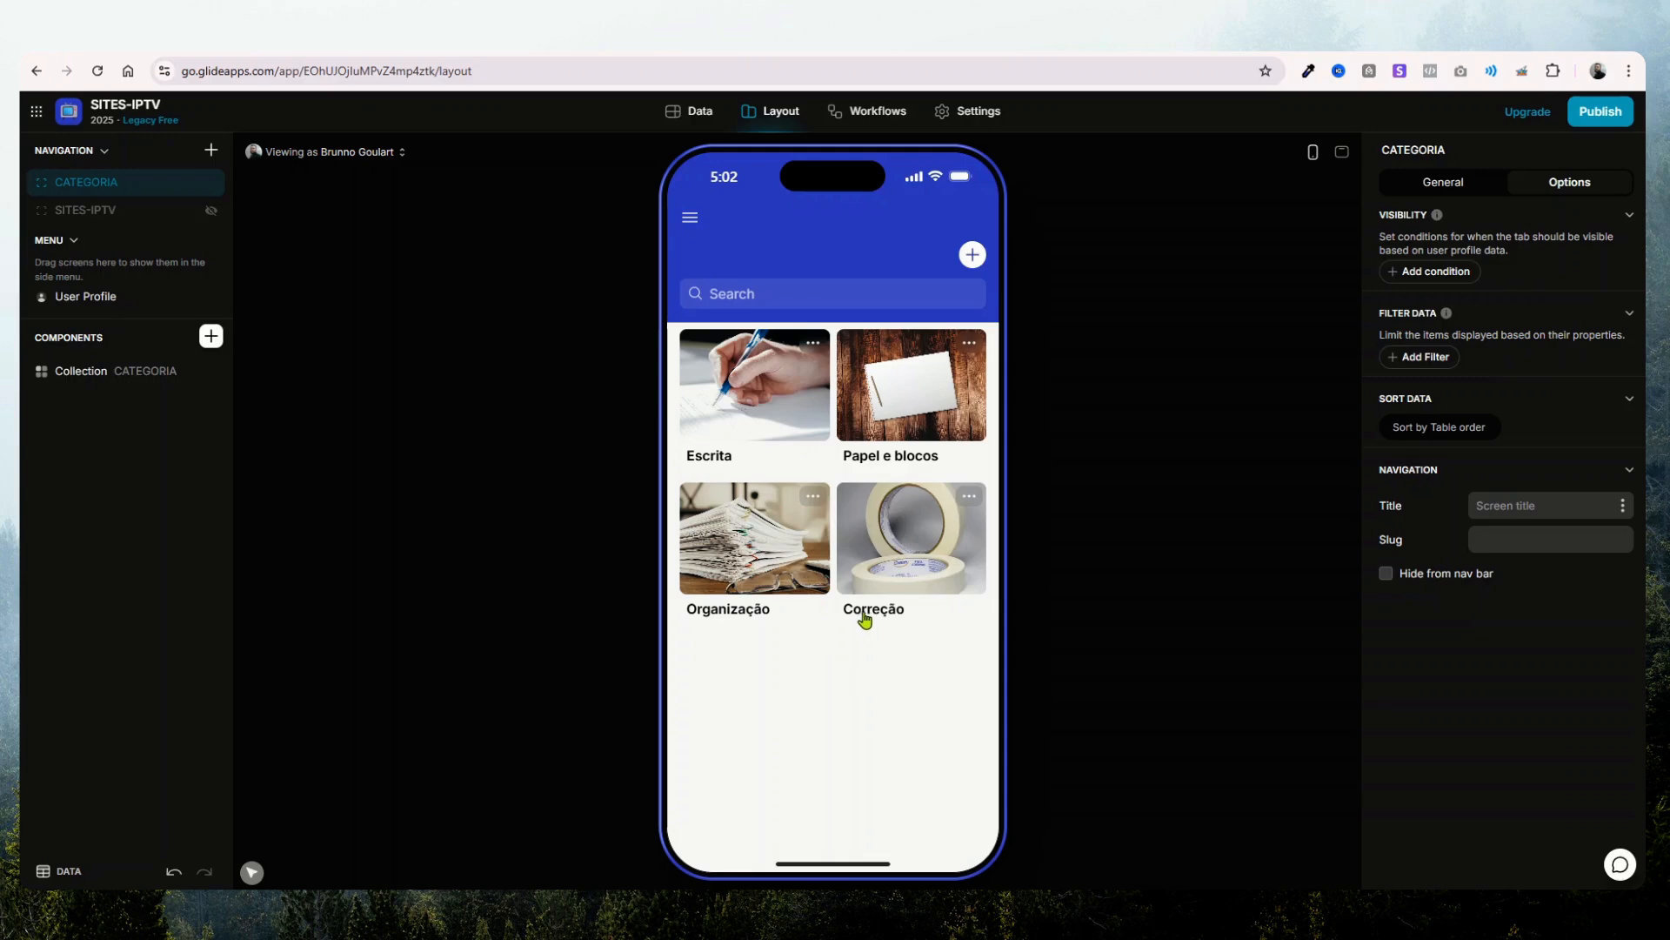
- Open the Add item form from the Escrita category's product list and look through its fields
click(733, 405)
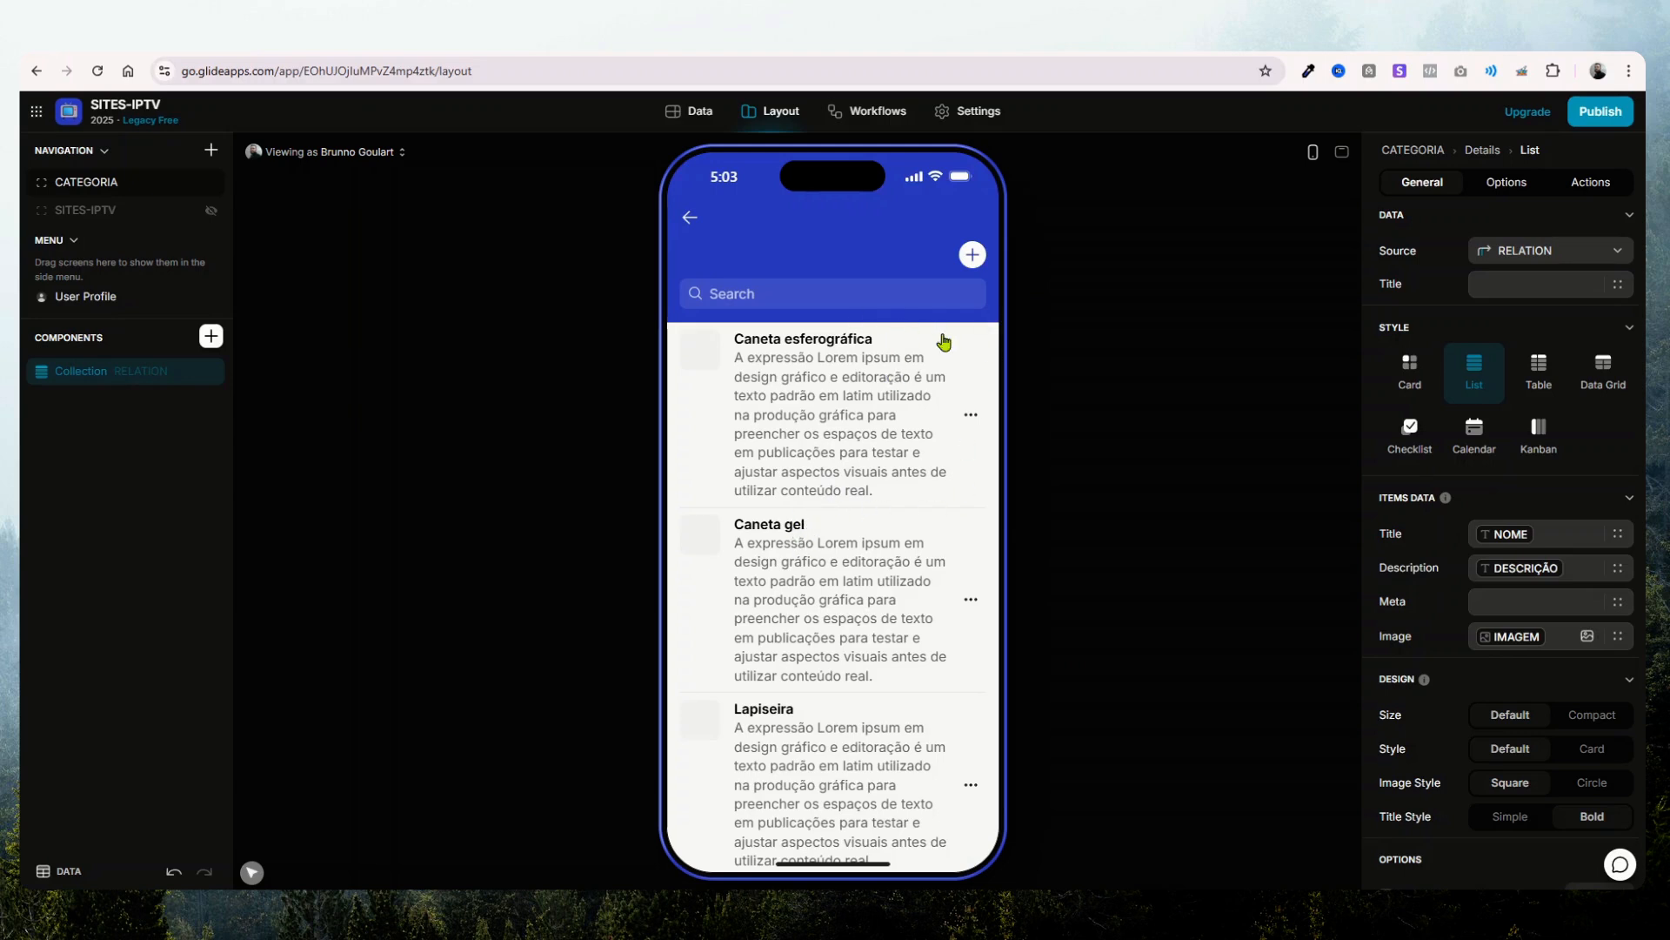
click(974, 256)
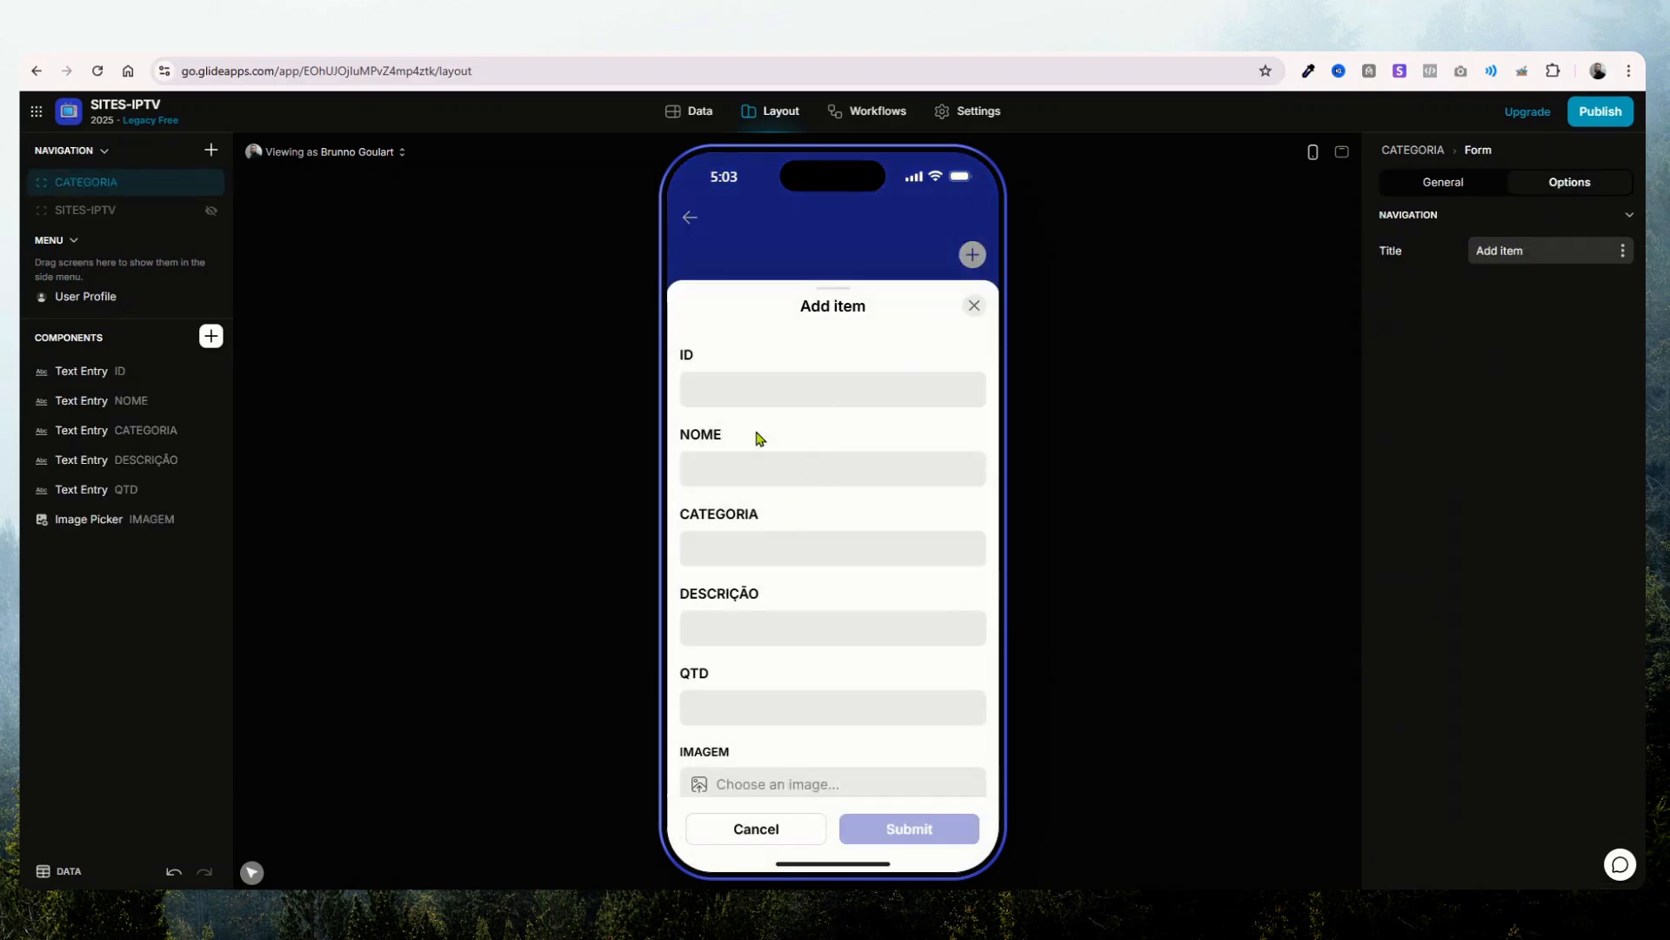
scroll(732, 460, down, 1)
scroll(763, 648, up, 1)
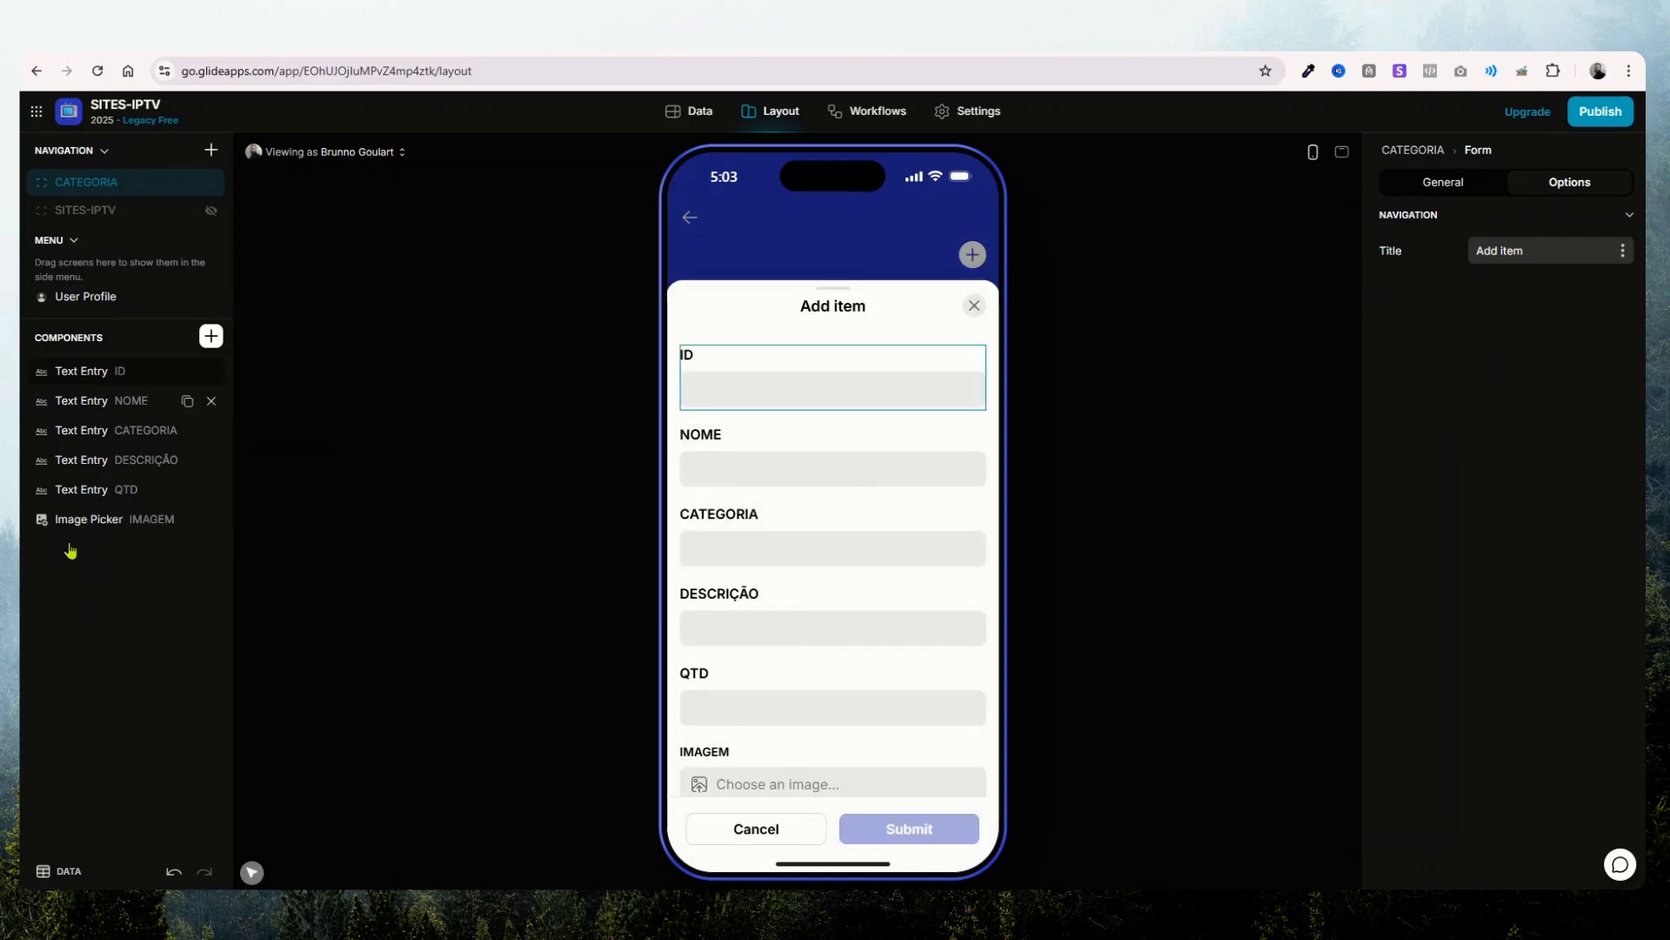
- Add the screen's Row ID value to the product form, write it to the ID column, and remove the ID text entry
click(210, 336)
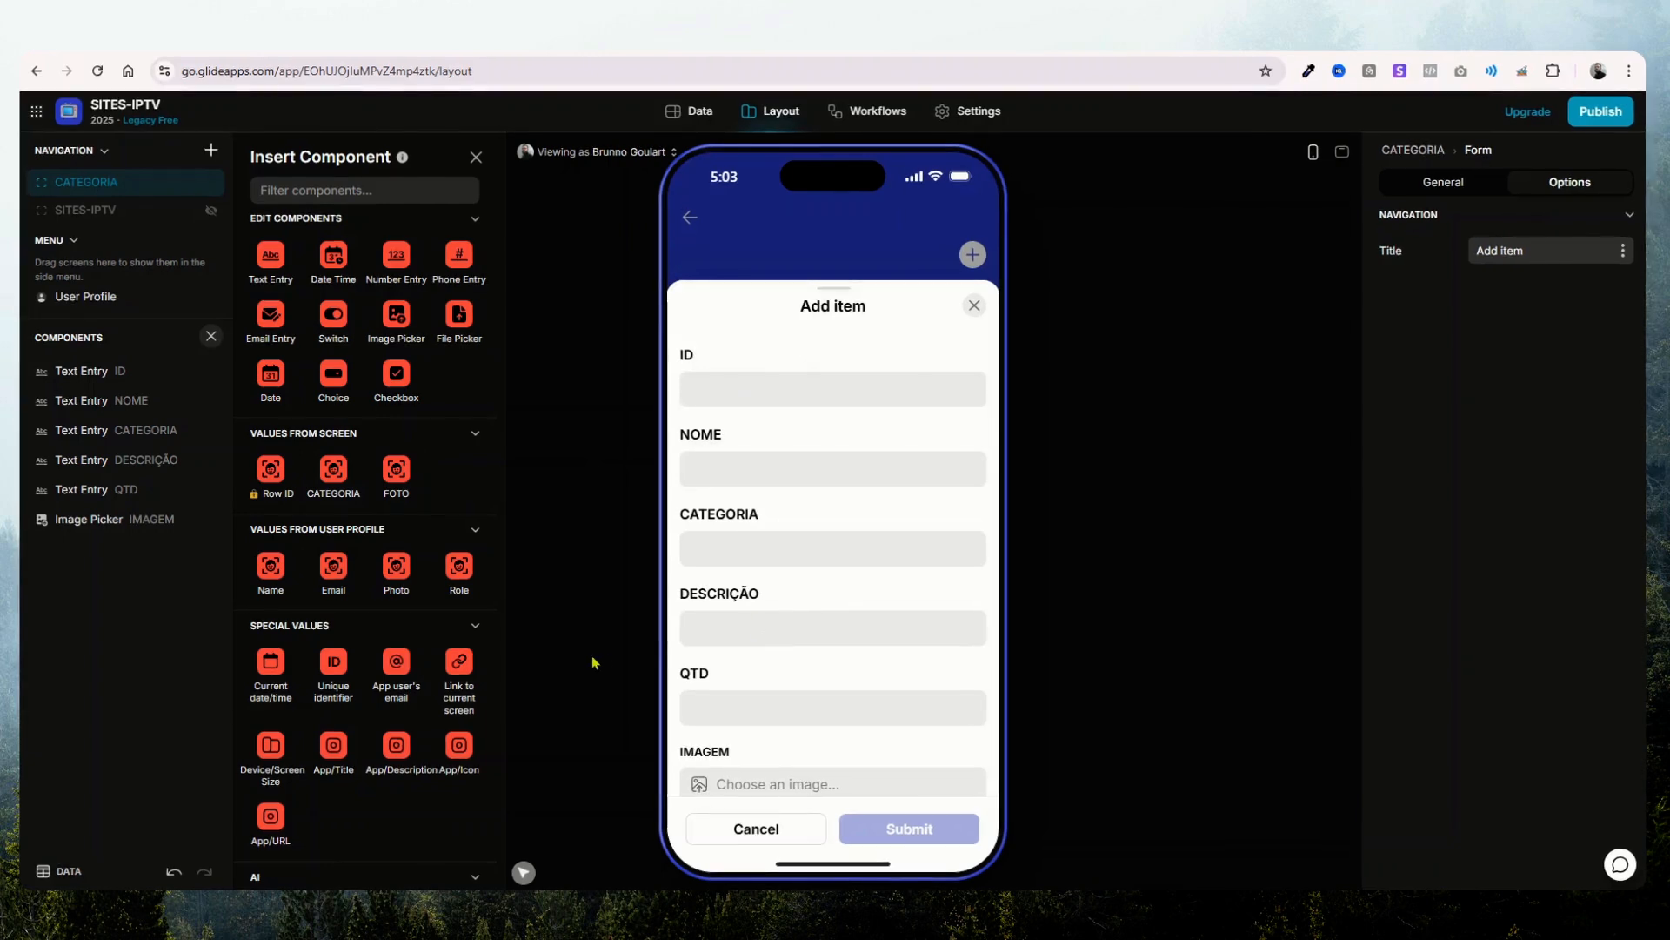
click(271, 475)
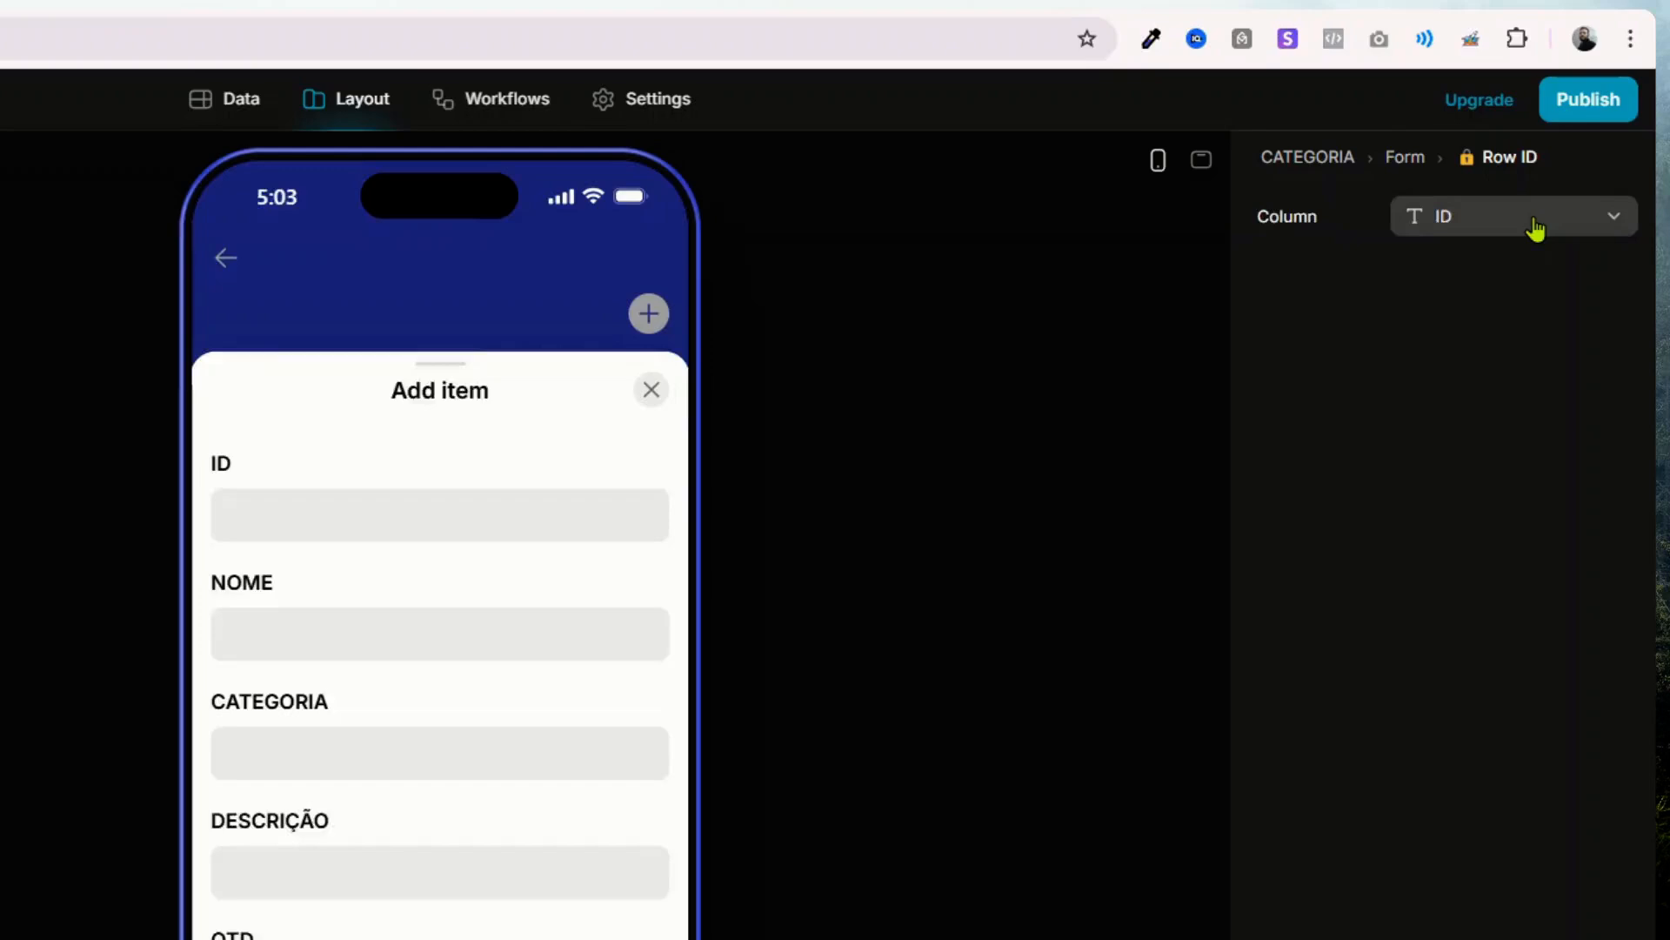
click(1561, 194)
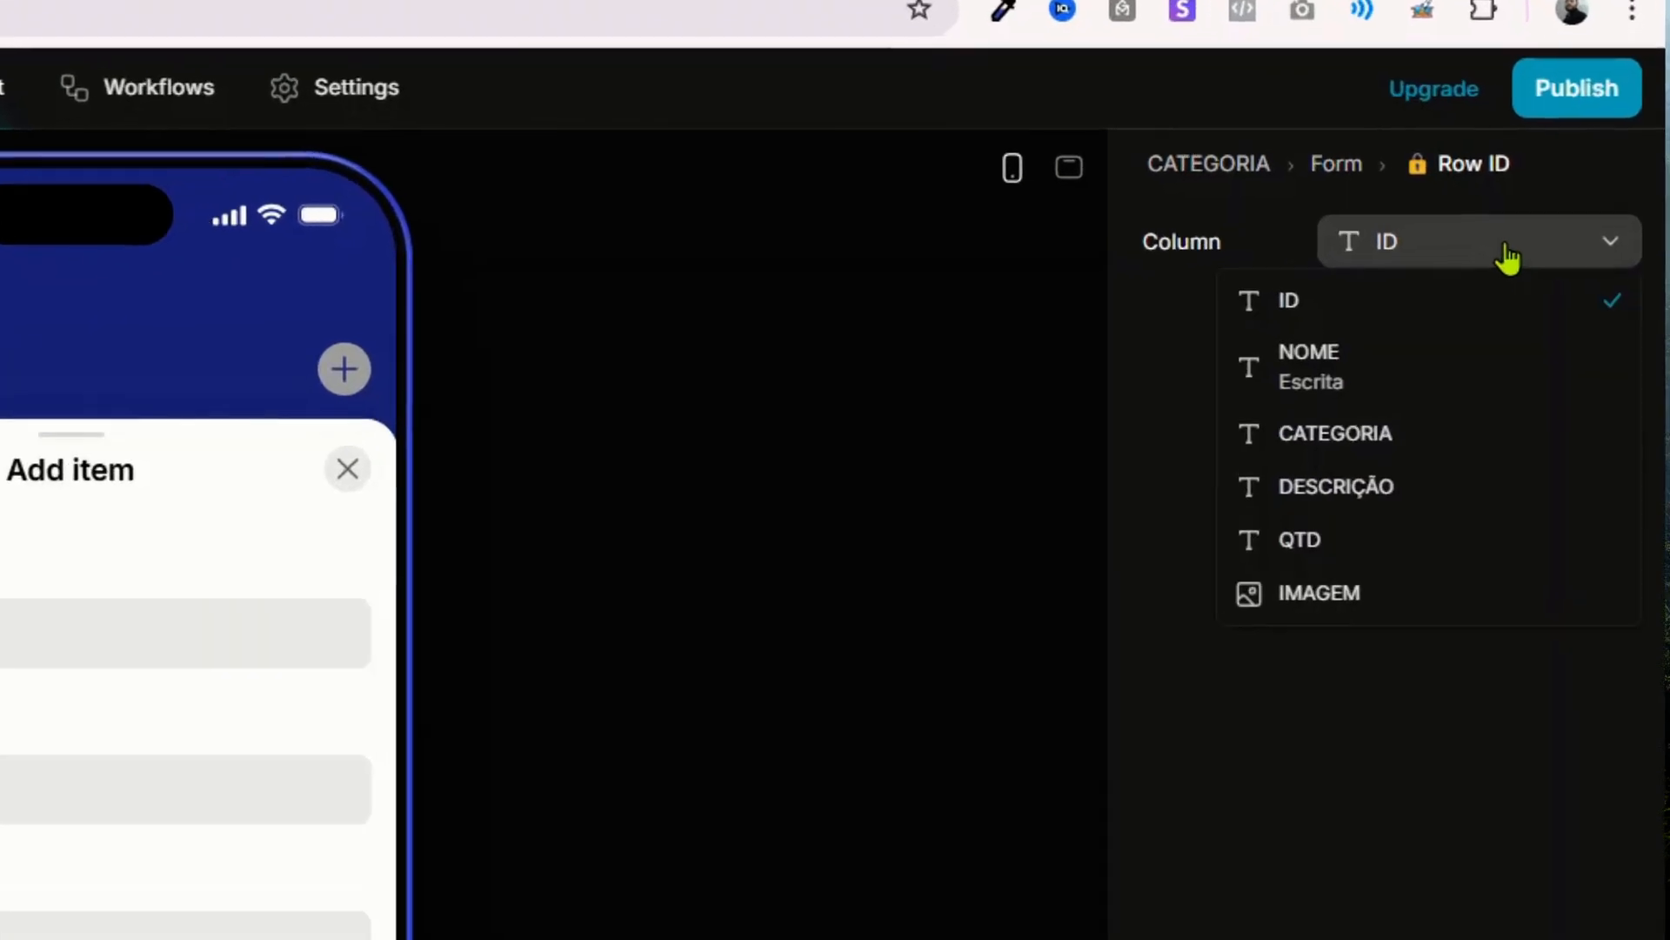
click(1307, 313)
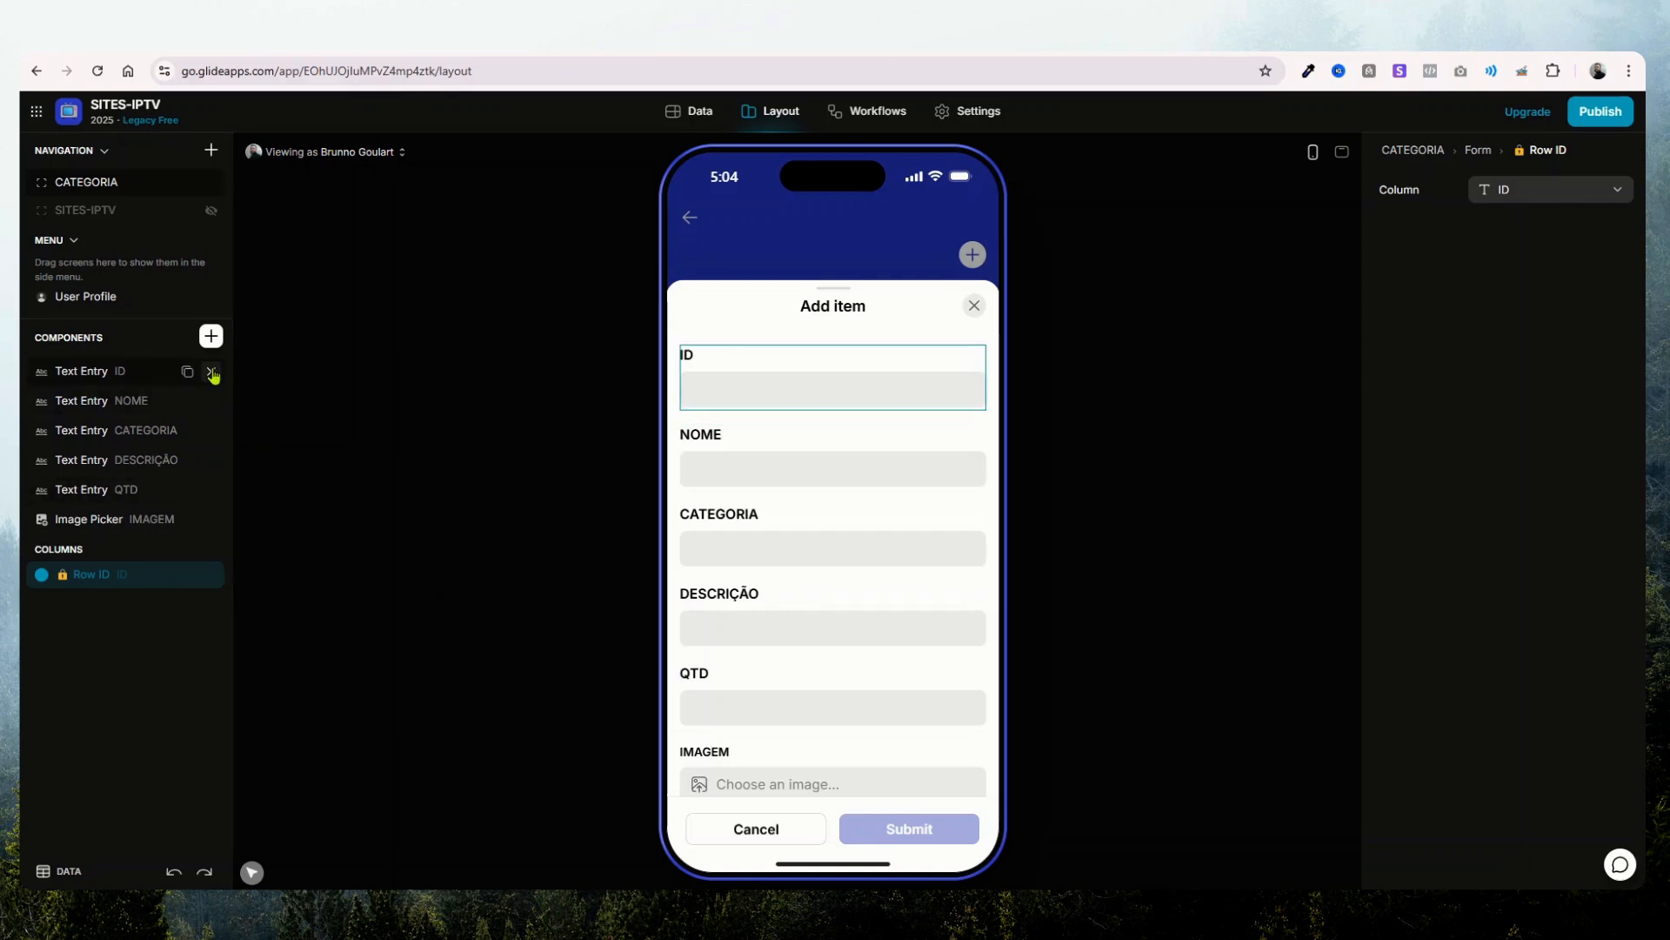
click(210, 371)
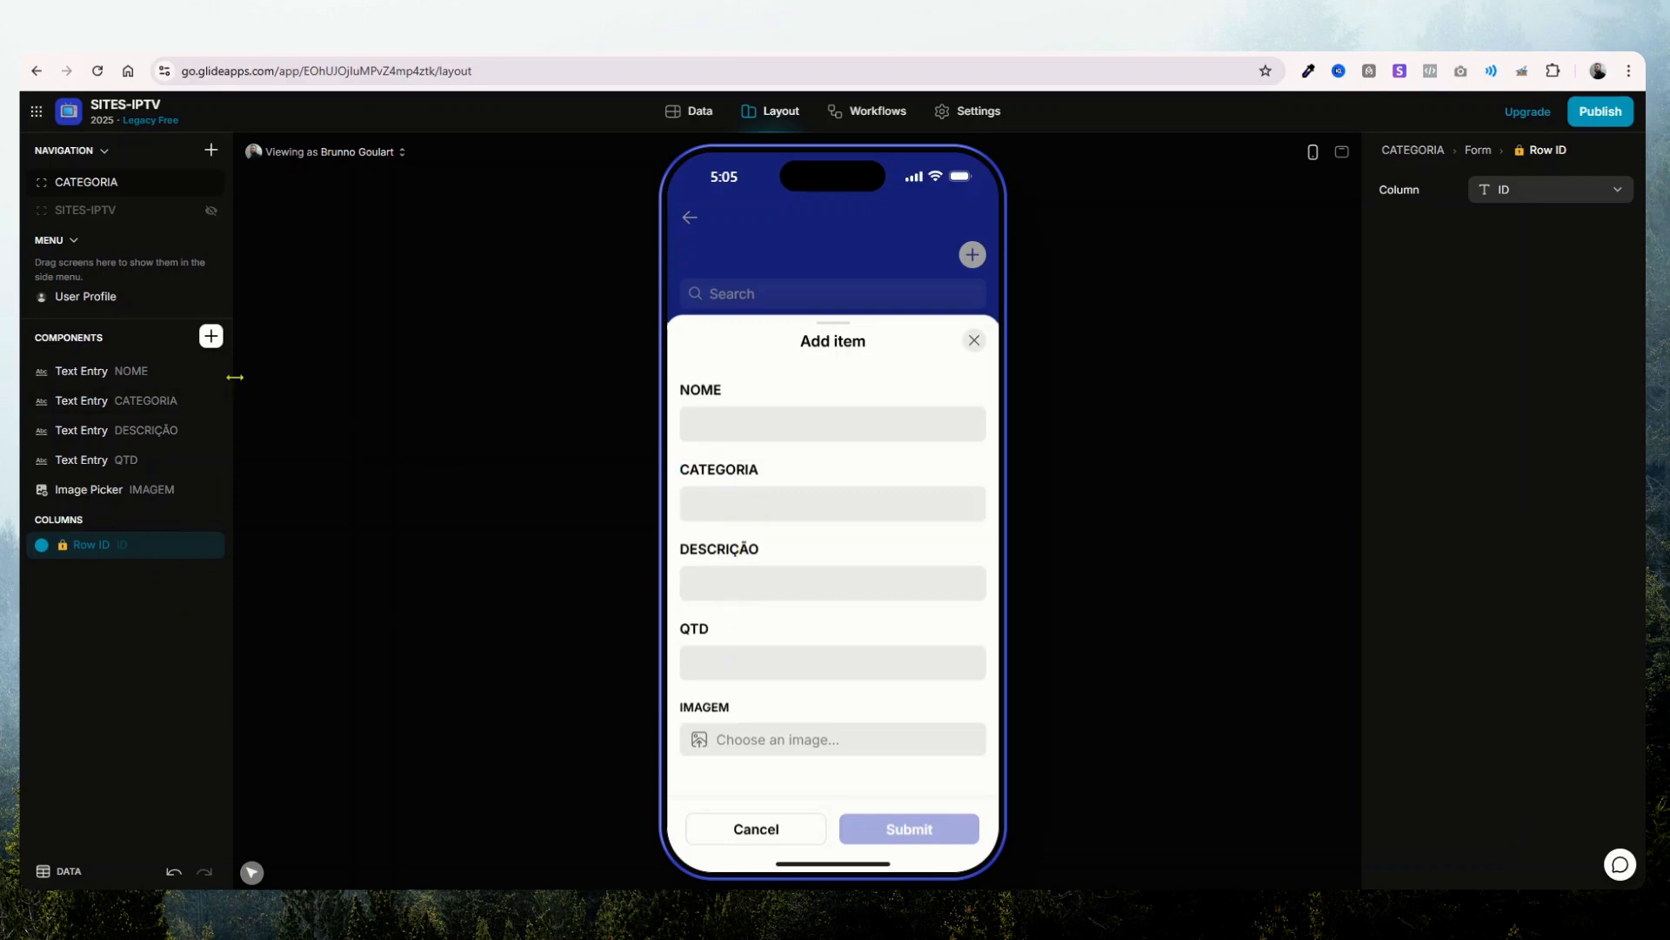
- Add the screen's CATEGORIA value to the product form, remove the CATEGORIA text entry, and close the form
click(211, 337)
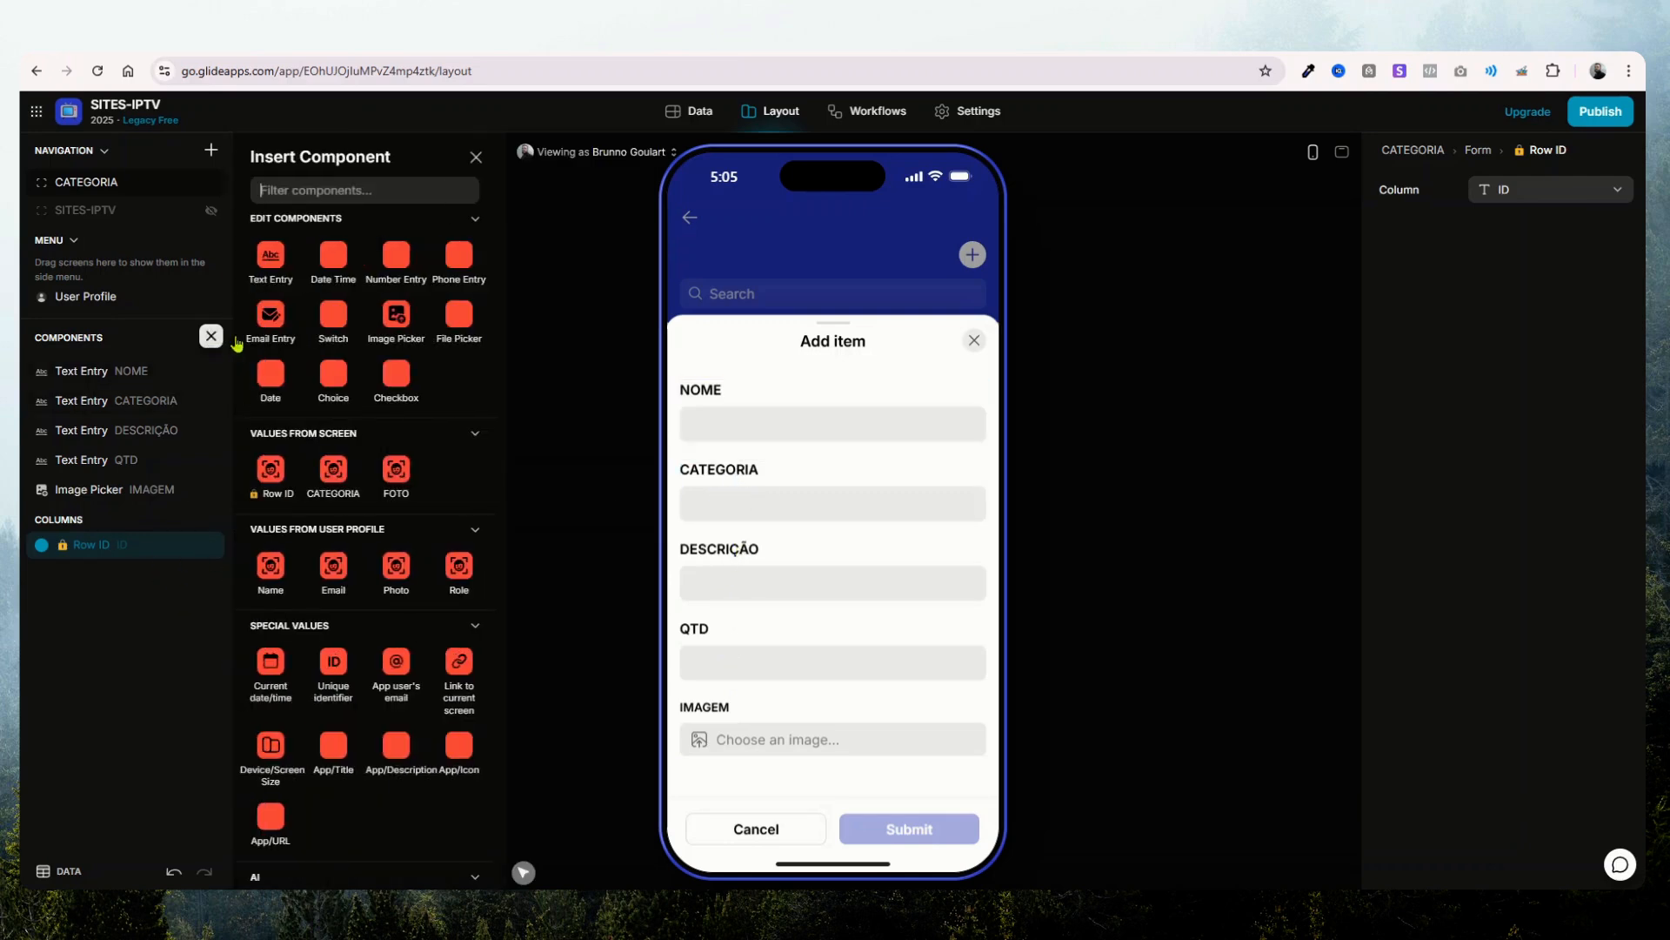
click(339, 478)
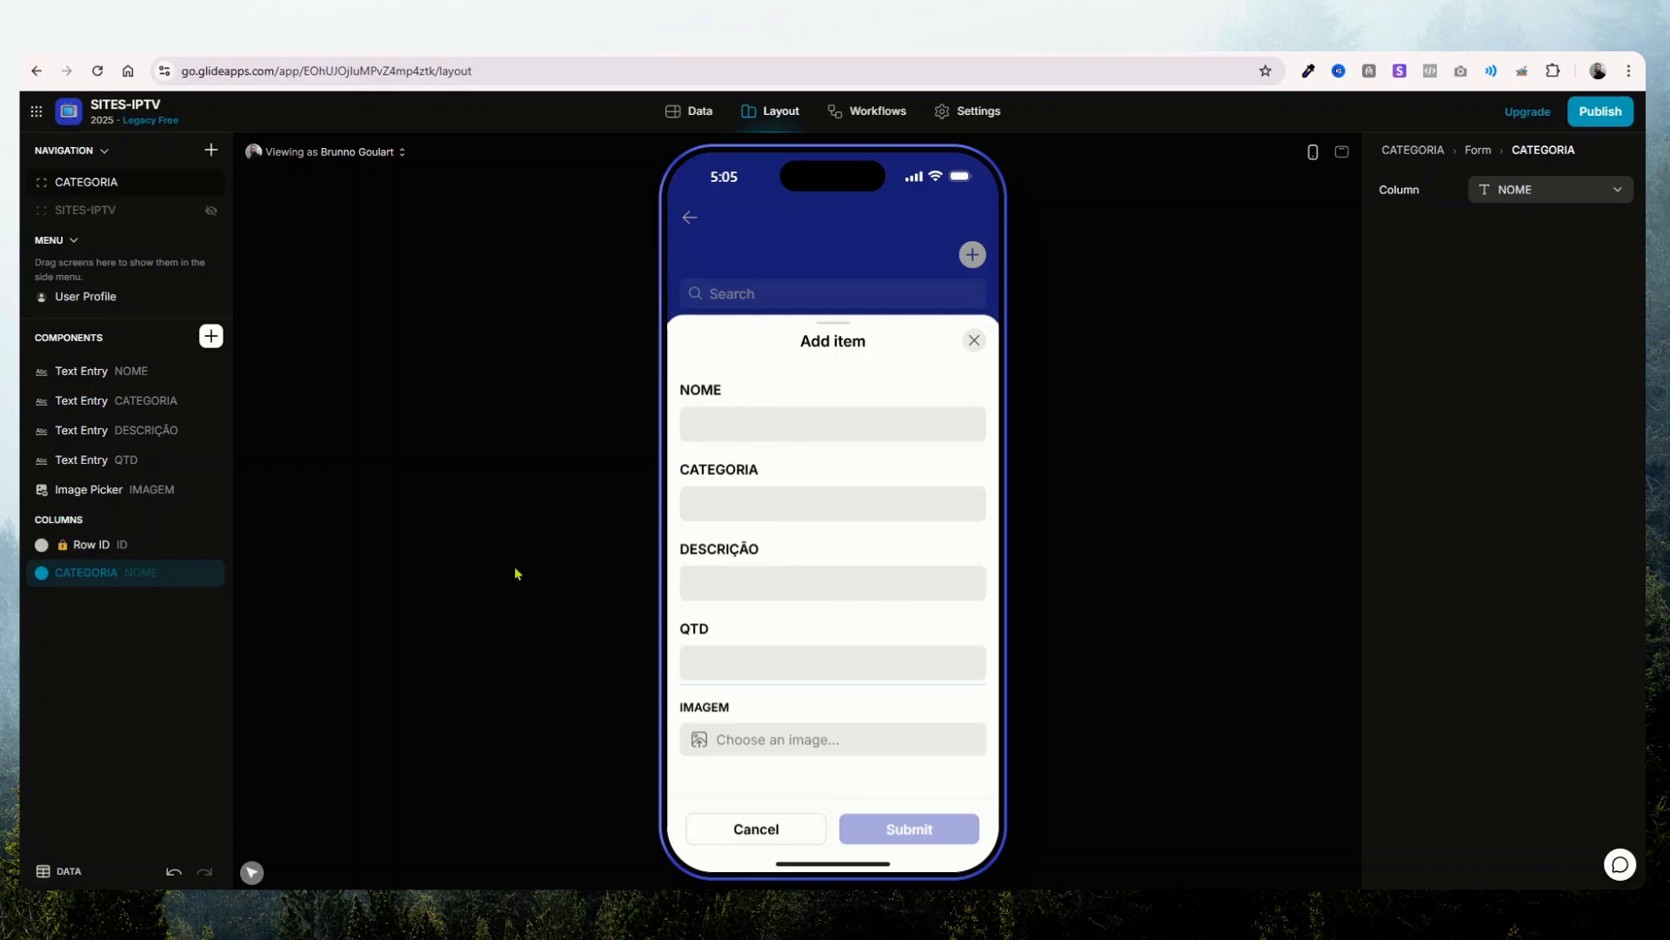
mouse_move(215, 409)
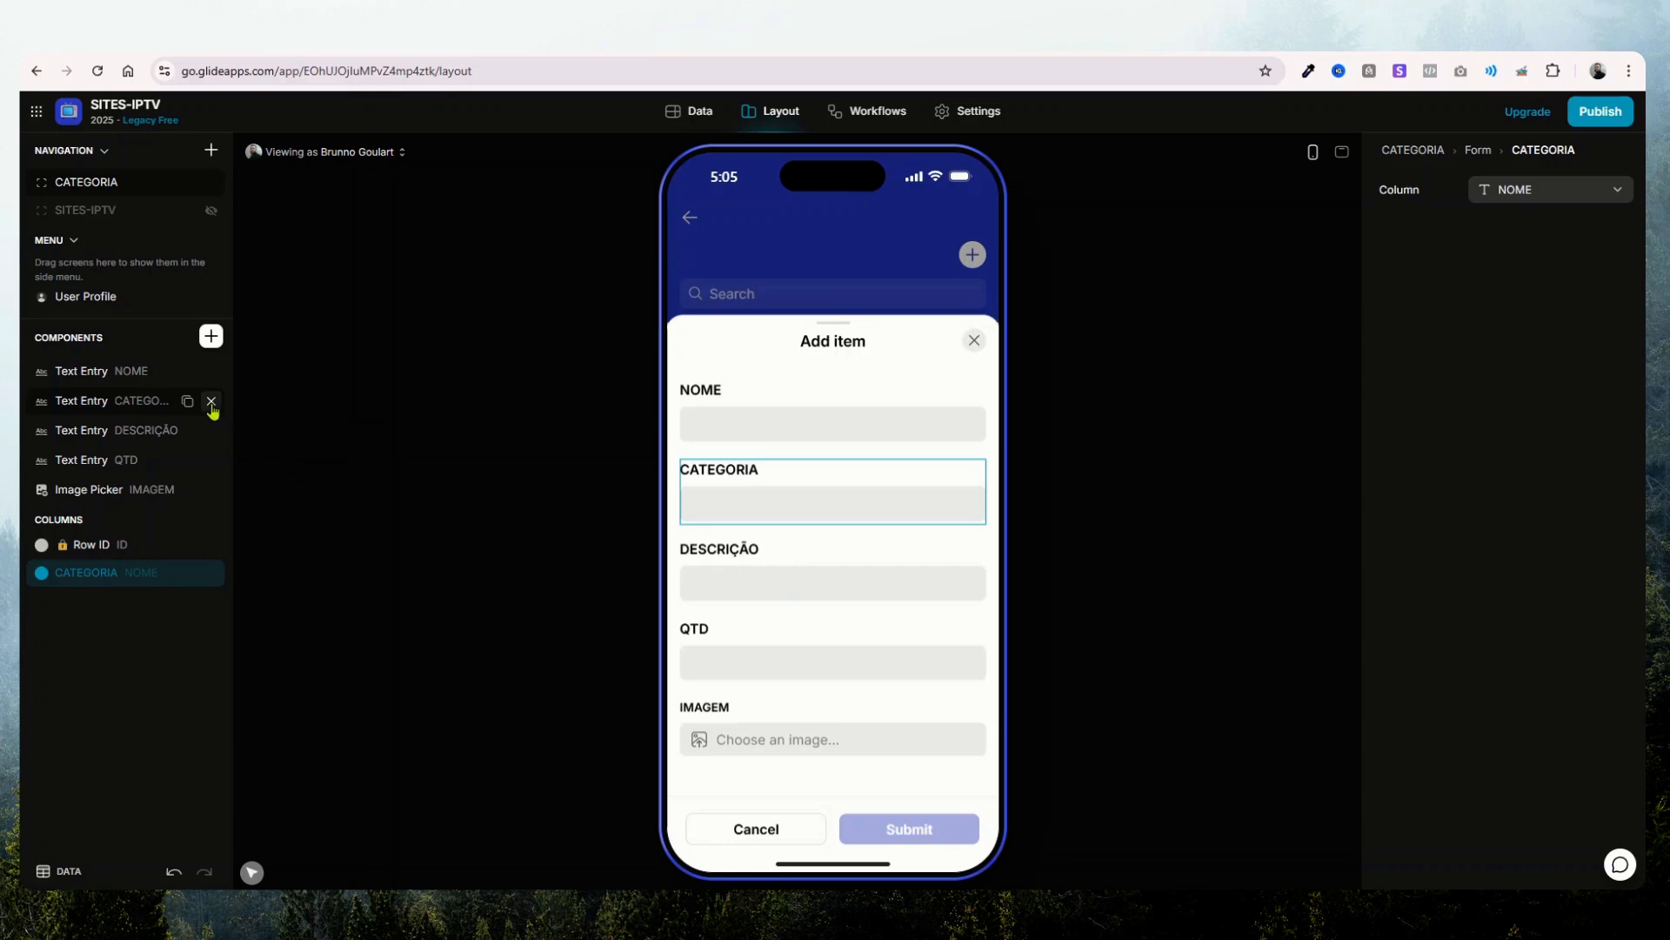
click(211, 401)
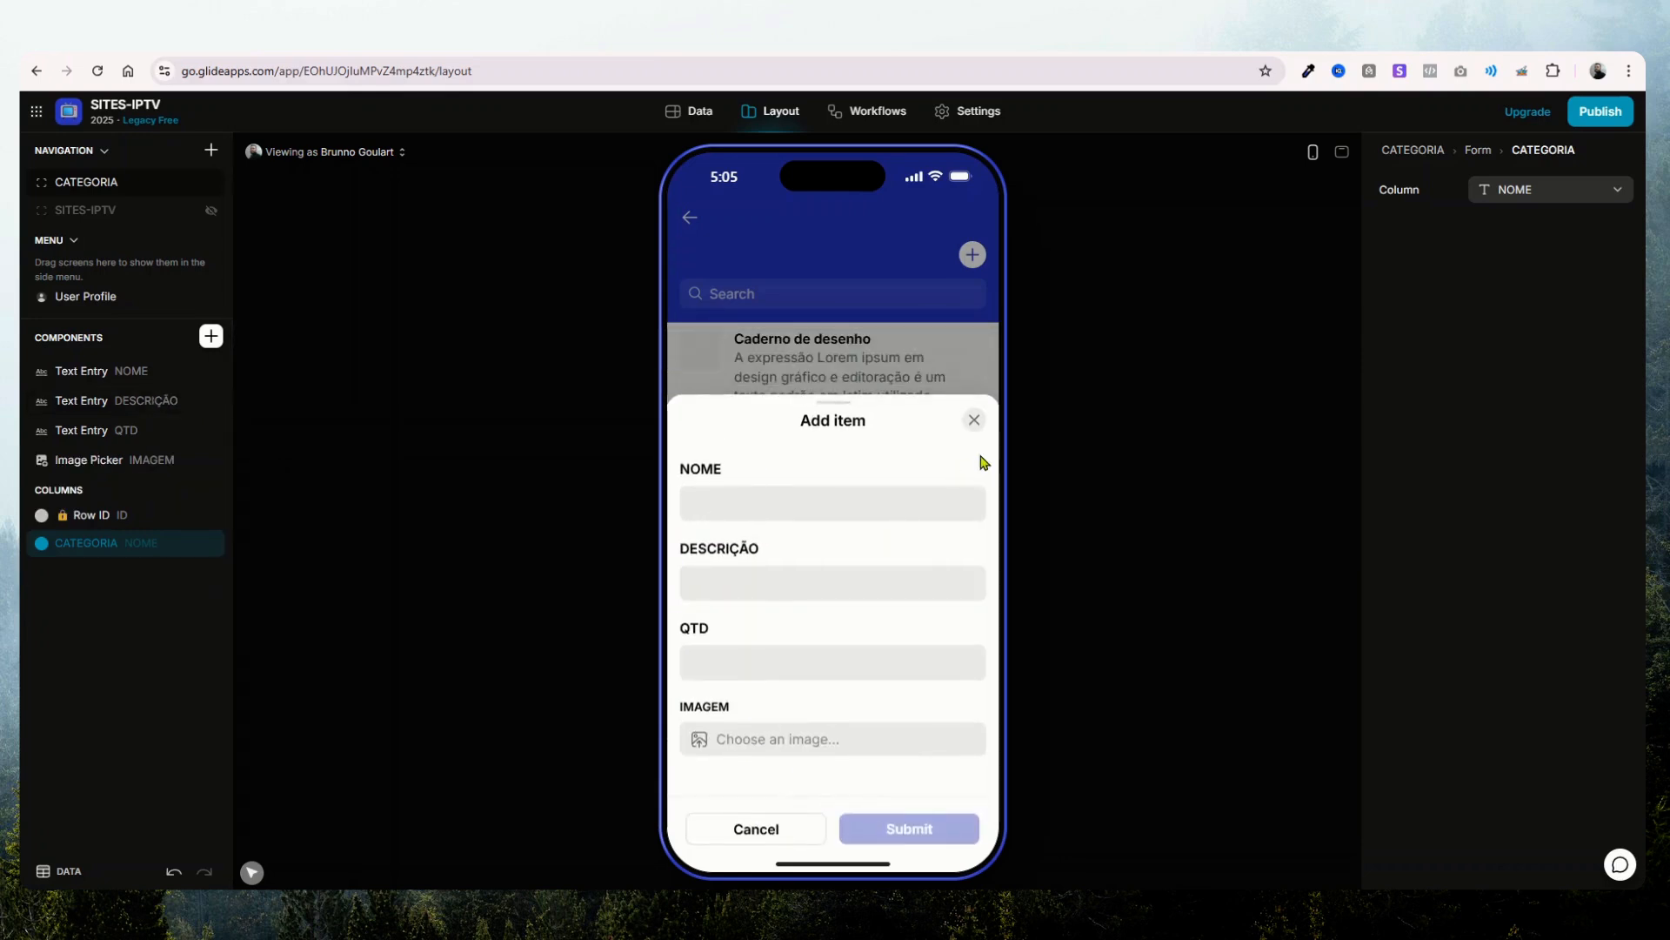
click(973, 420)
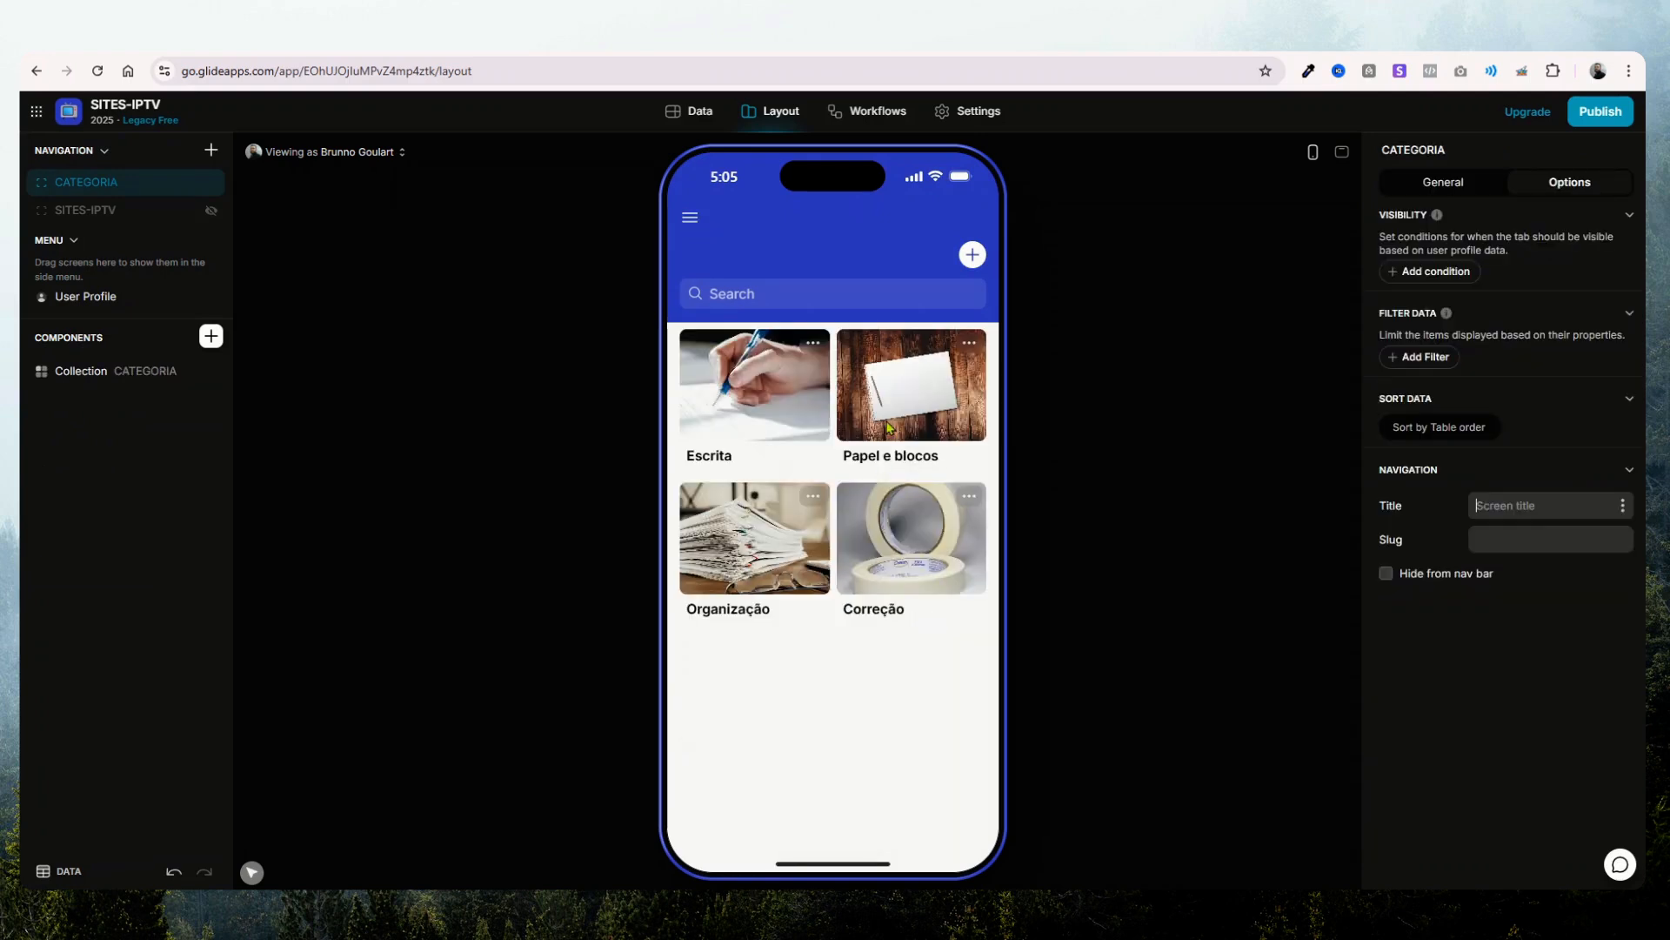
- Submit a test product in the Escrita category with NOME TESTE, DESCRIÇÃO TESTE and QTD 10
click(749, 408)
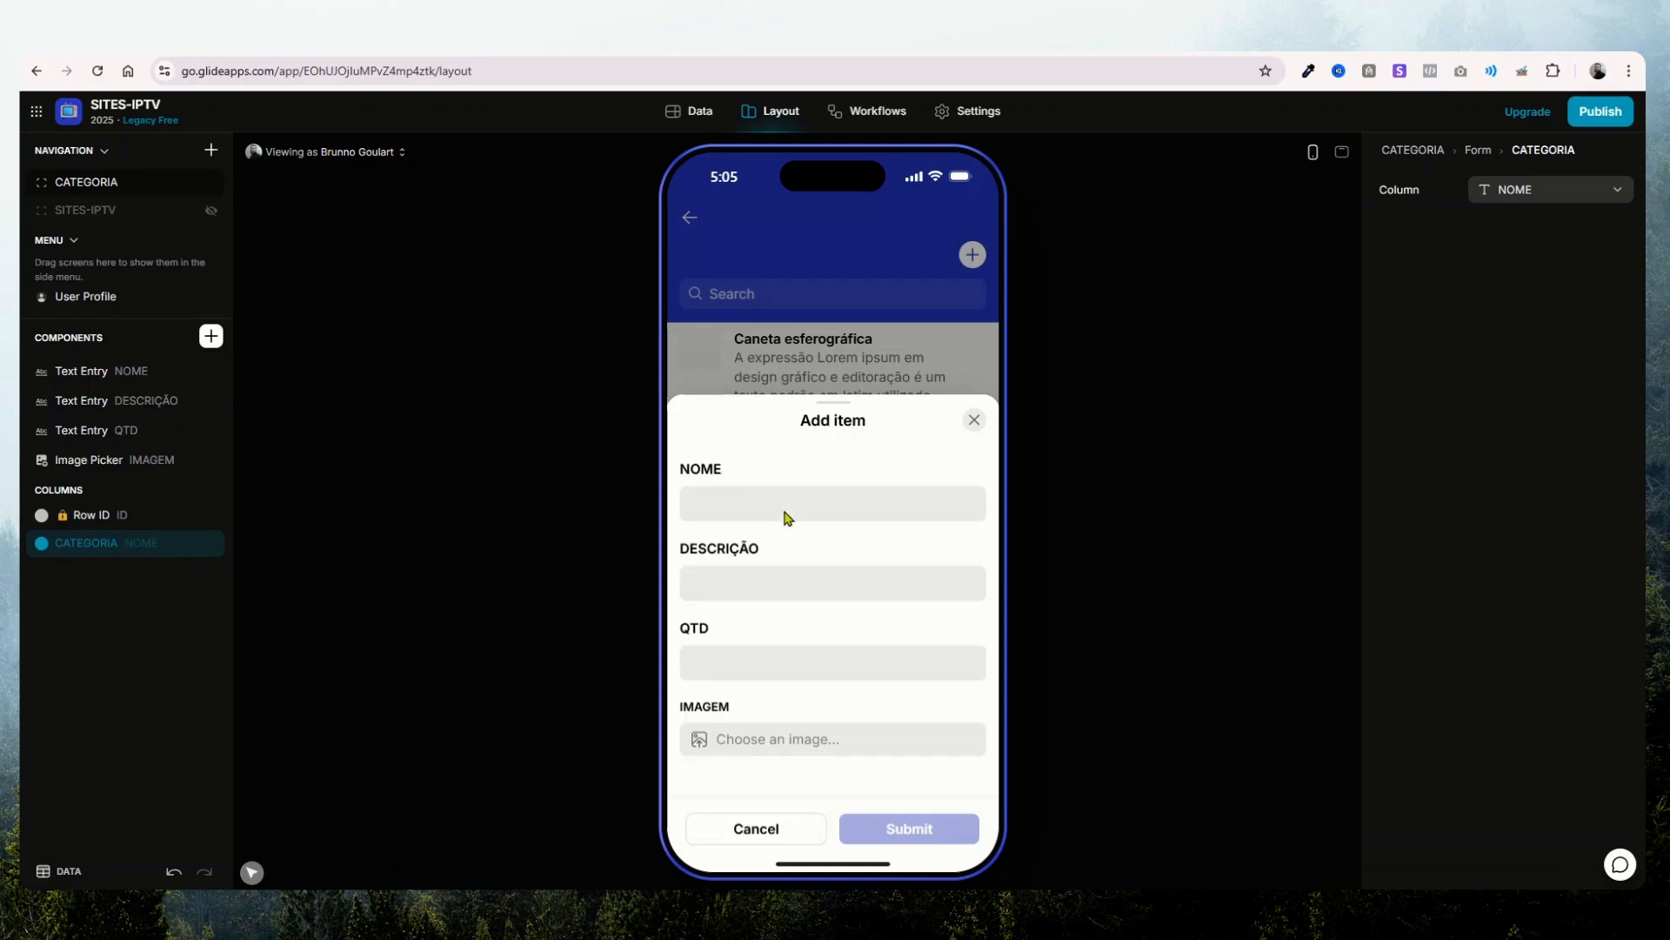
click(785, 518)
text(TESTE)
click(768, 581)
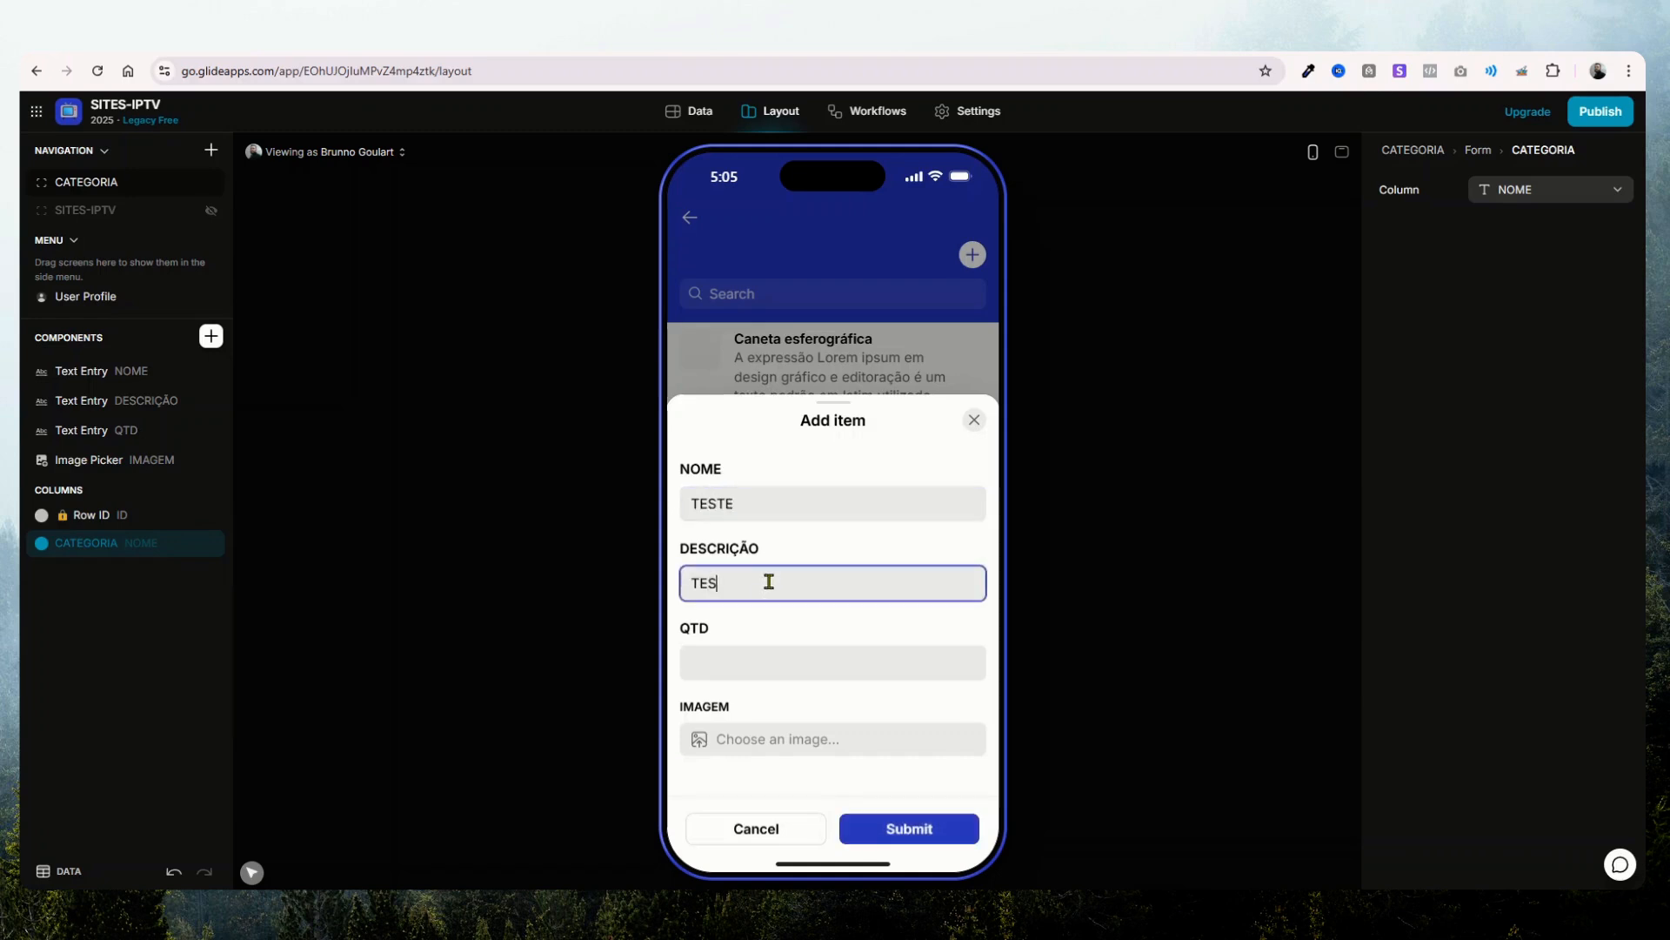
click(766, 663)
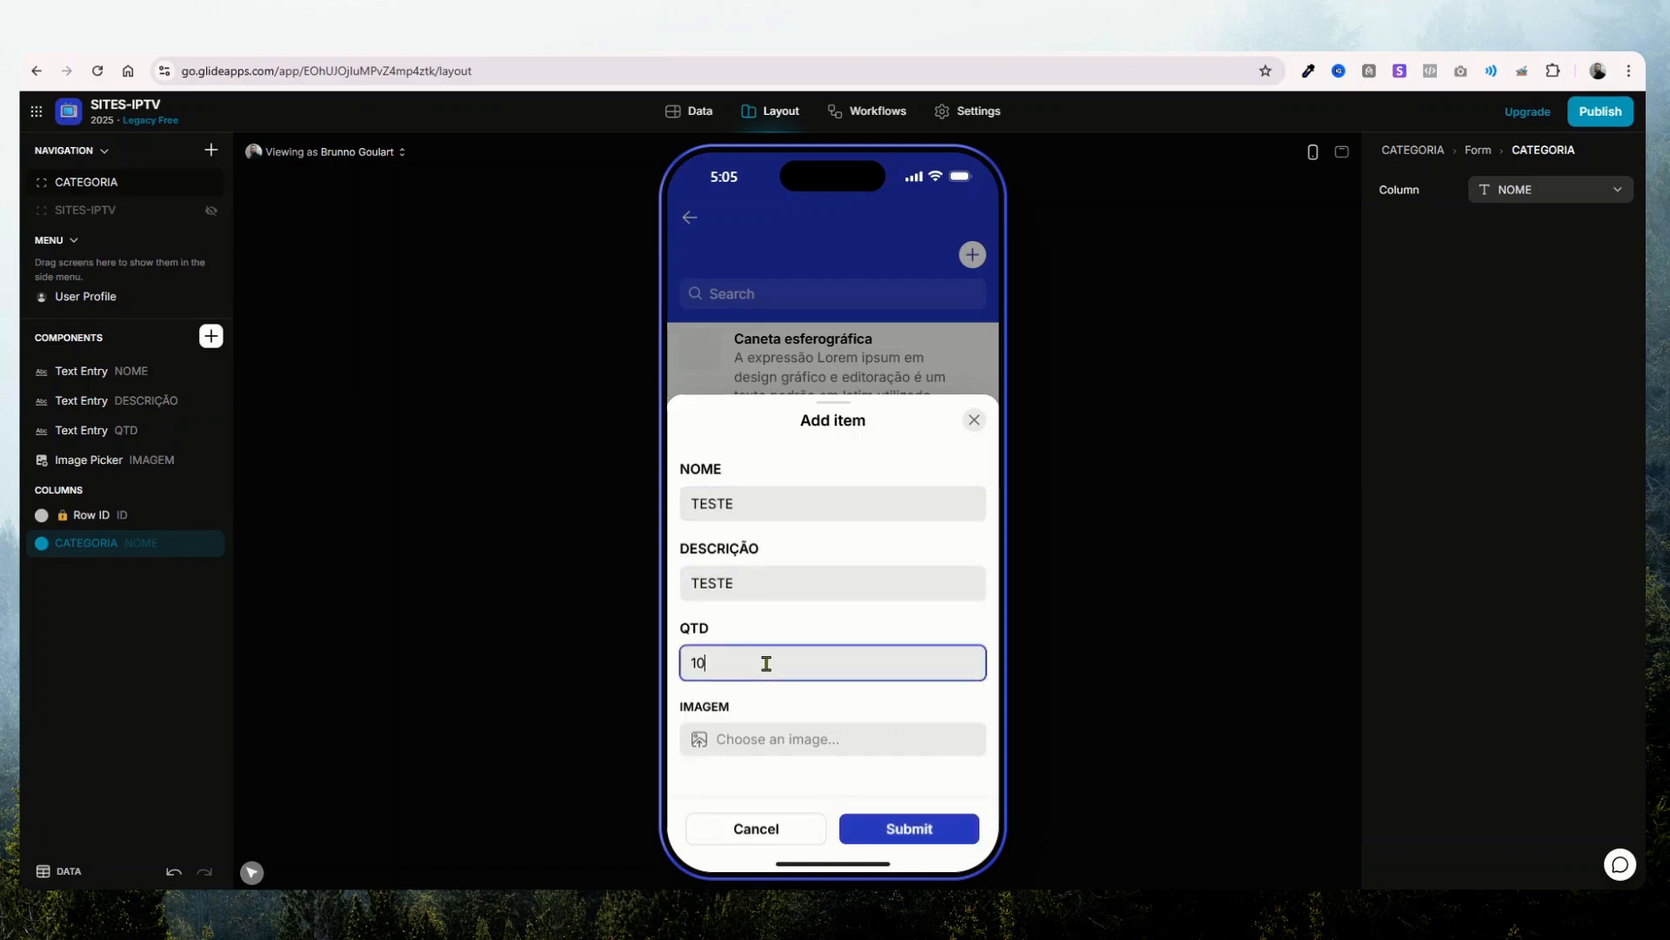
click(893, 836)
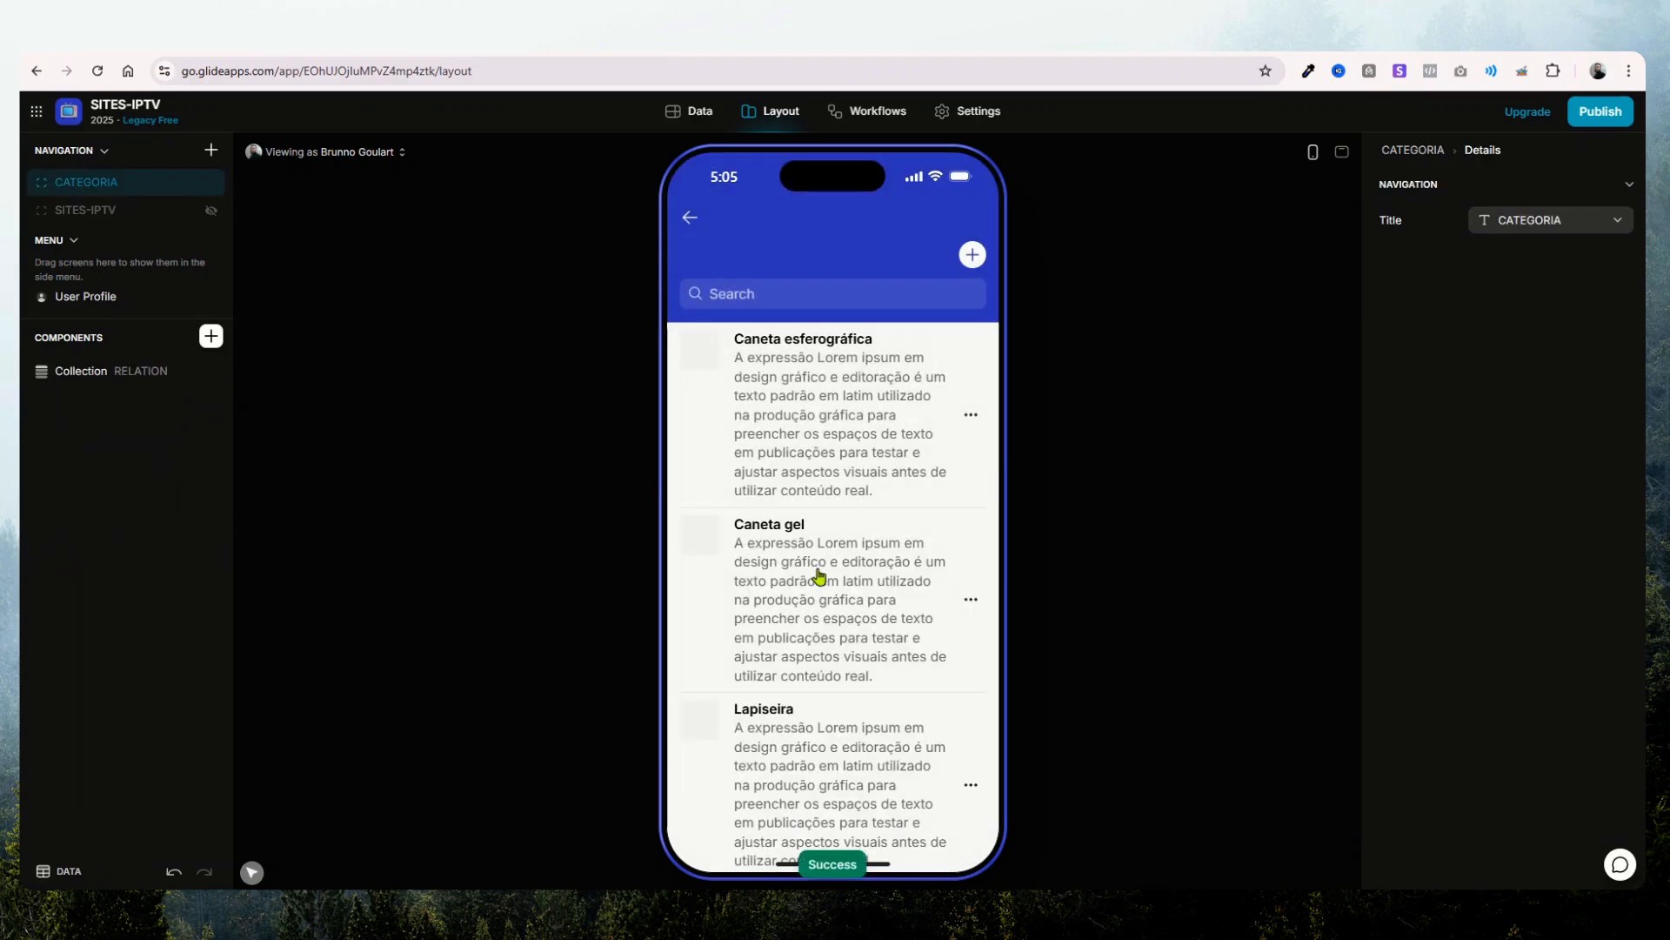
- Reopen the Escrita category from the category cards and check its product list for the new item
click(689, 219)
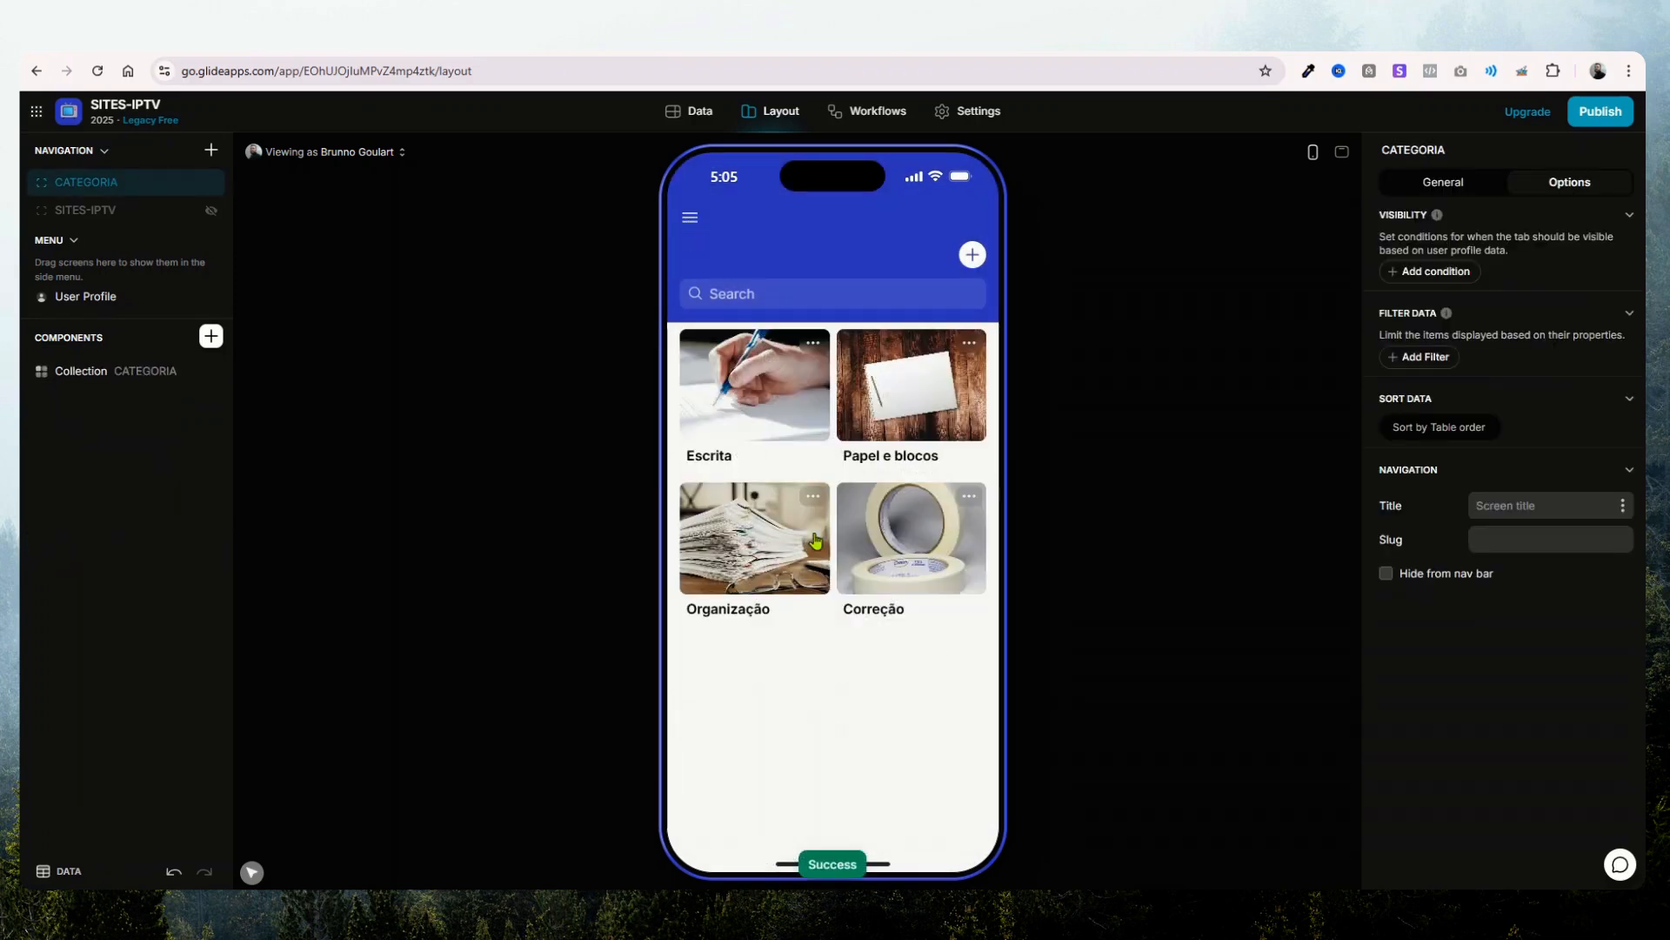
click(735, 475)
scroll(794, 552, down, 3)
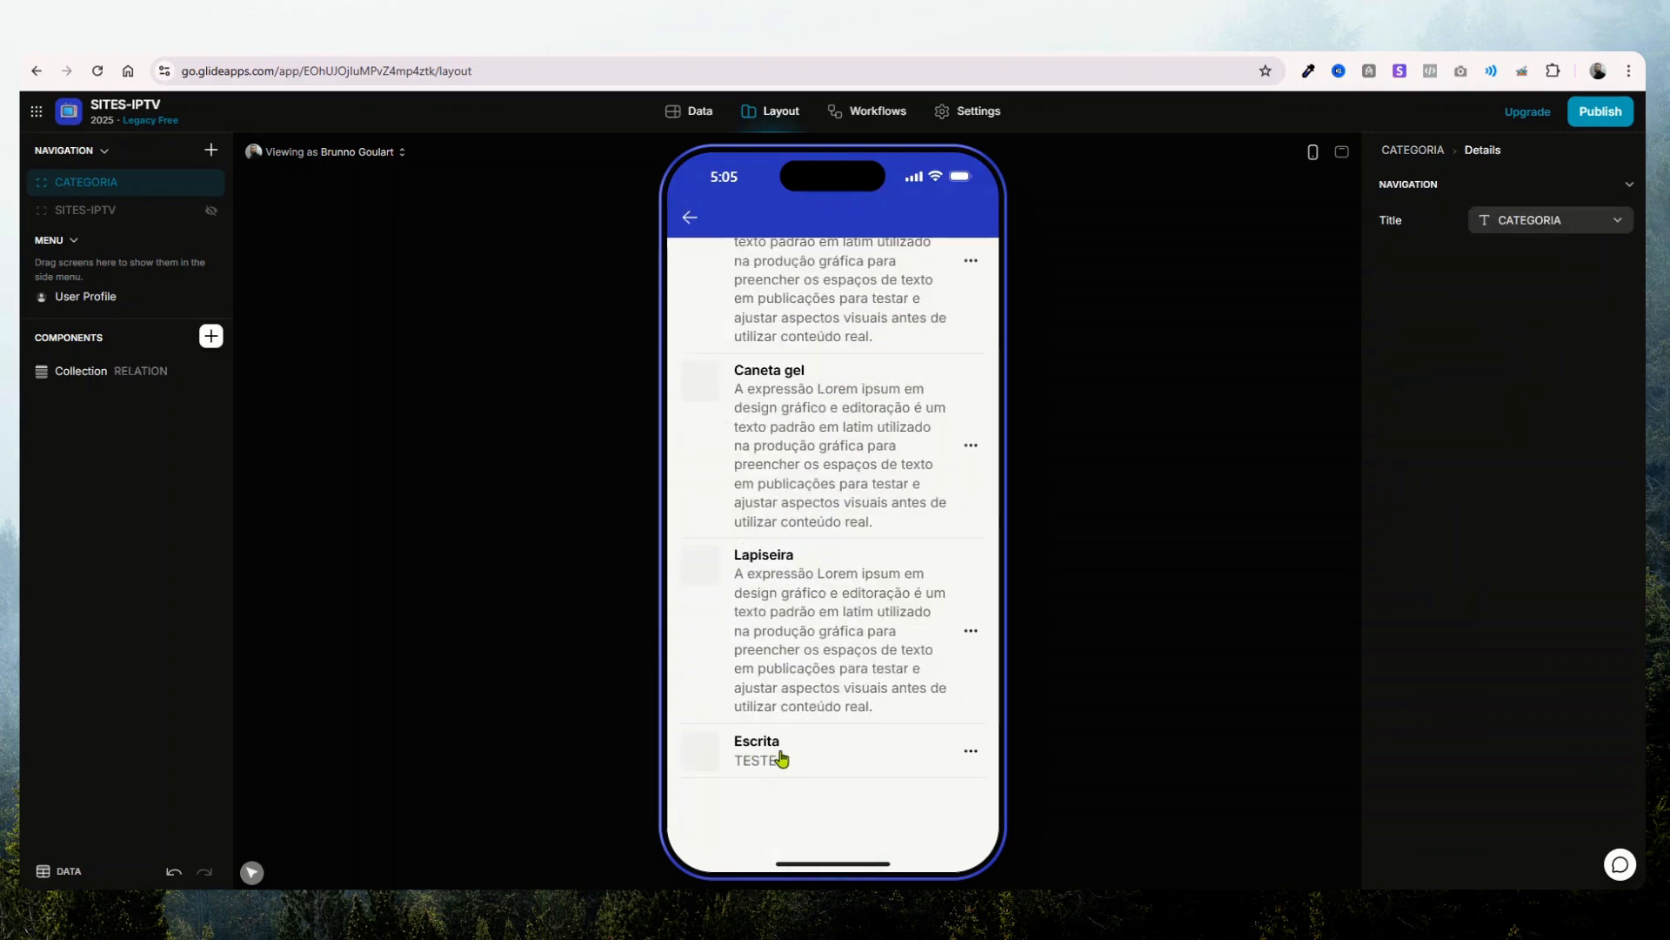
scroll(782, 748, up, 5)
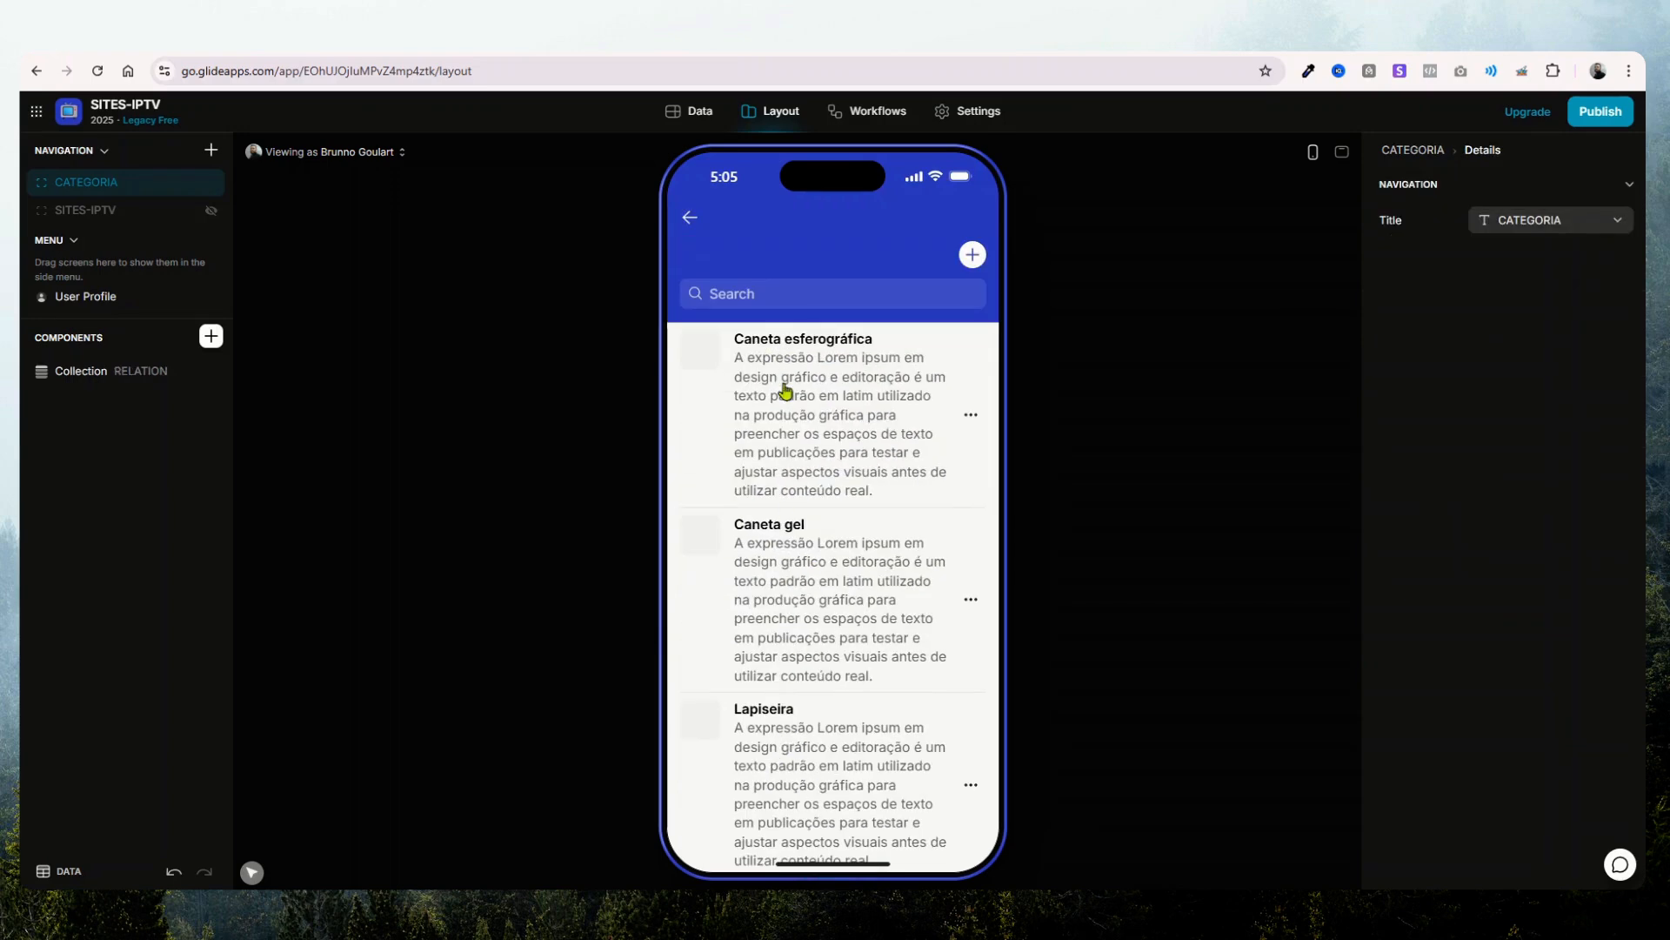
- Check the test product's name, category, description, quantity and ID in the PRODUTOS data table
click(693, 114)
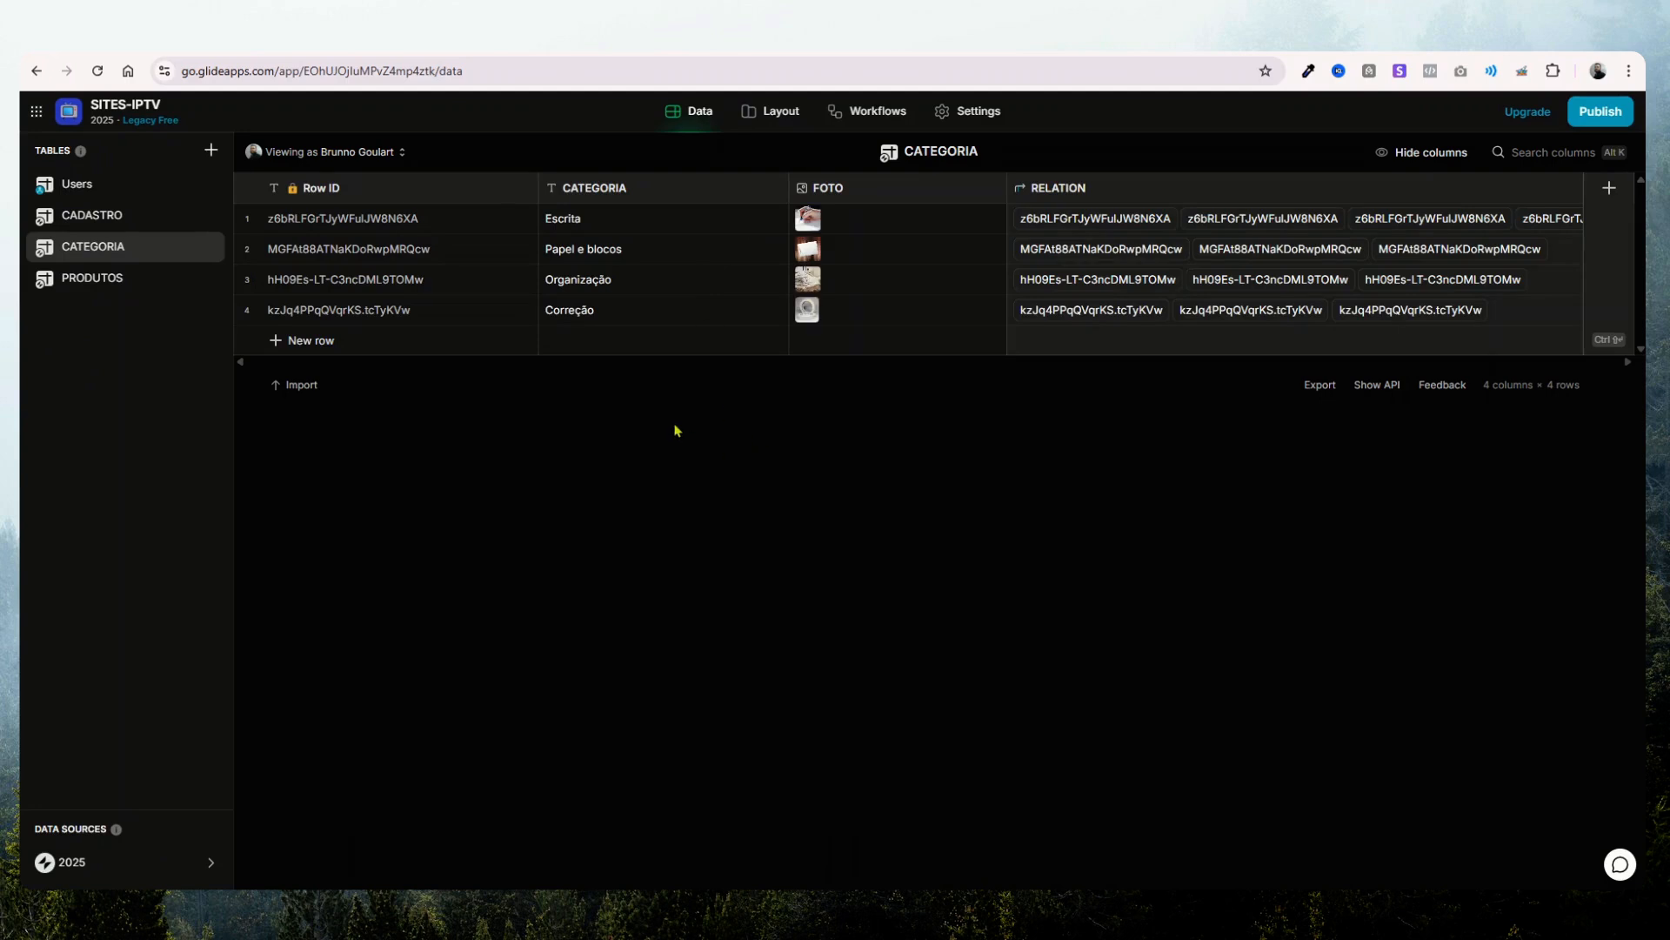
click(92, 279)
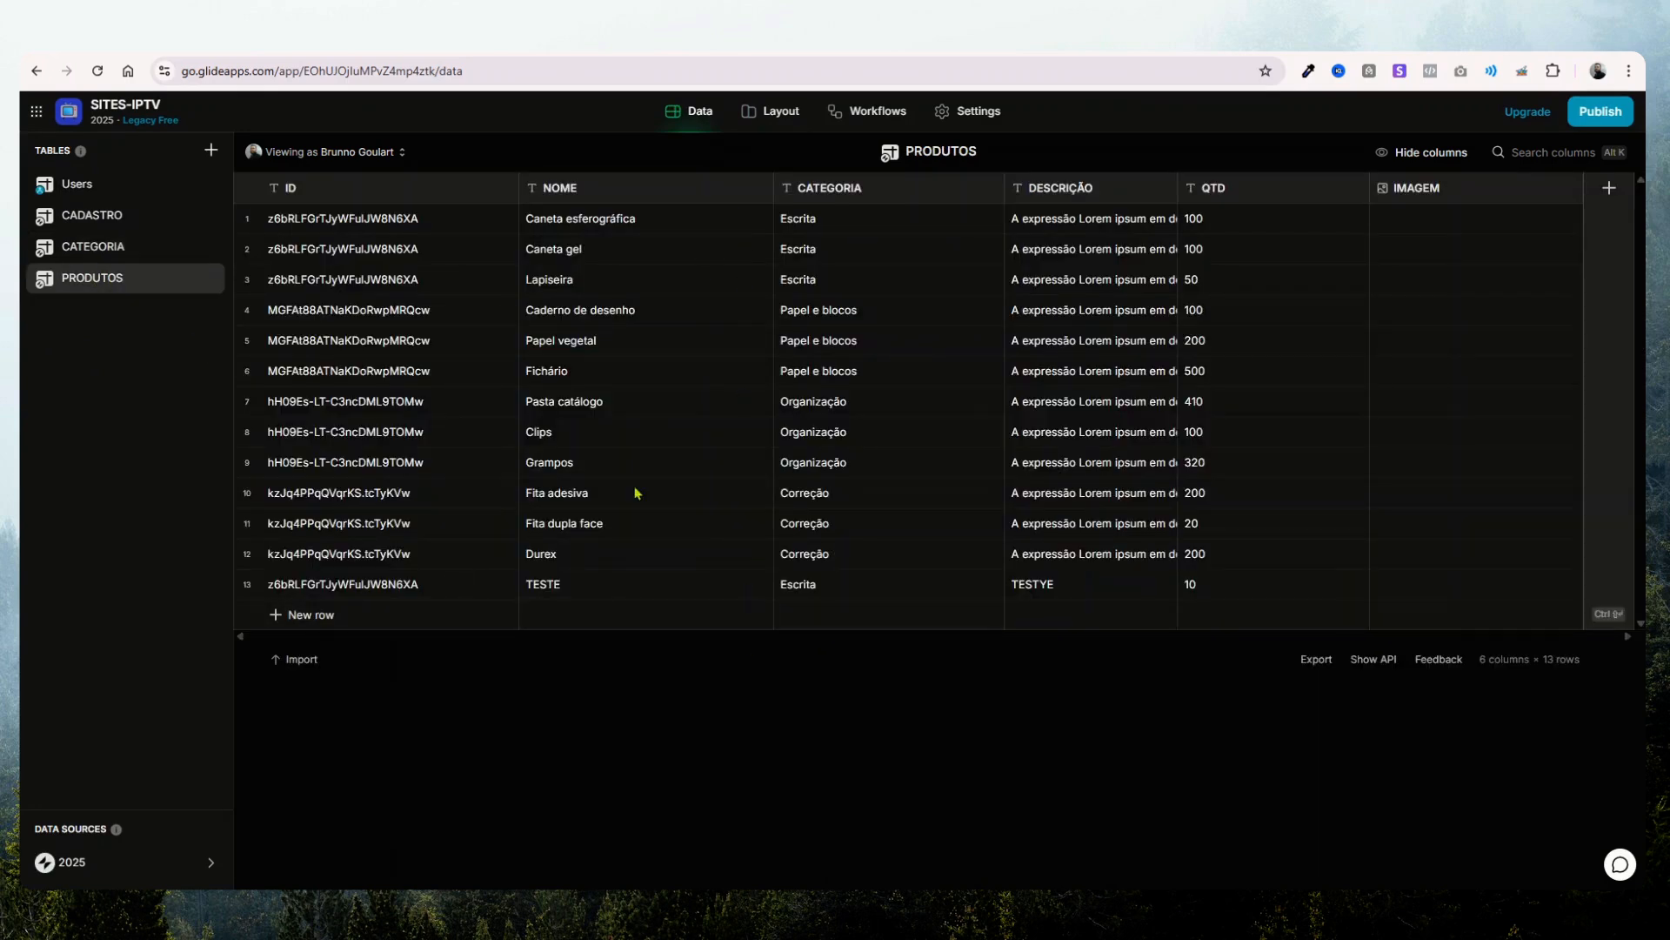
click(543, 589)
click(820, 590)
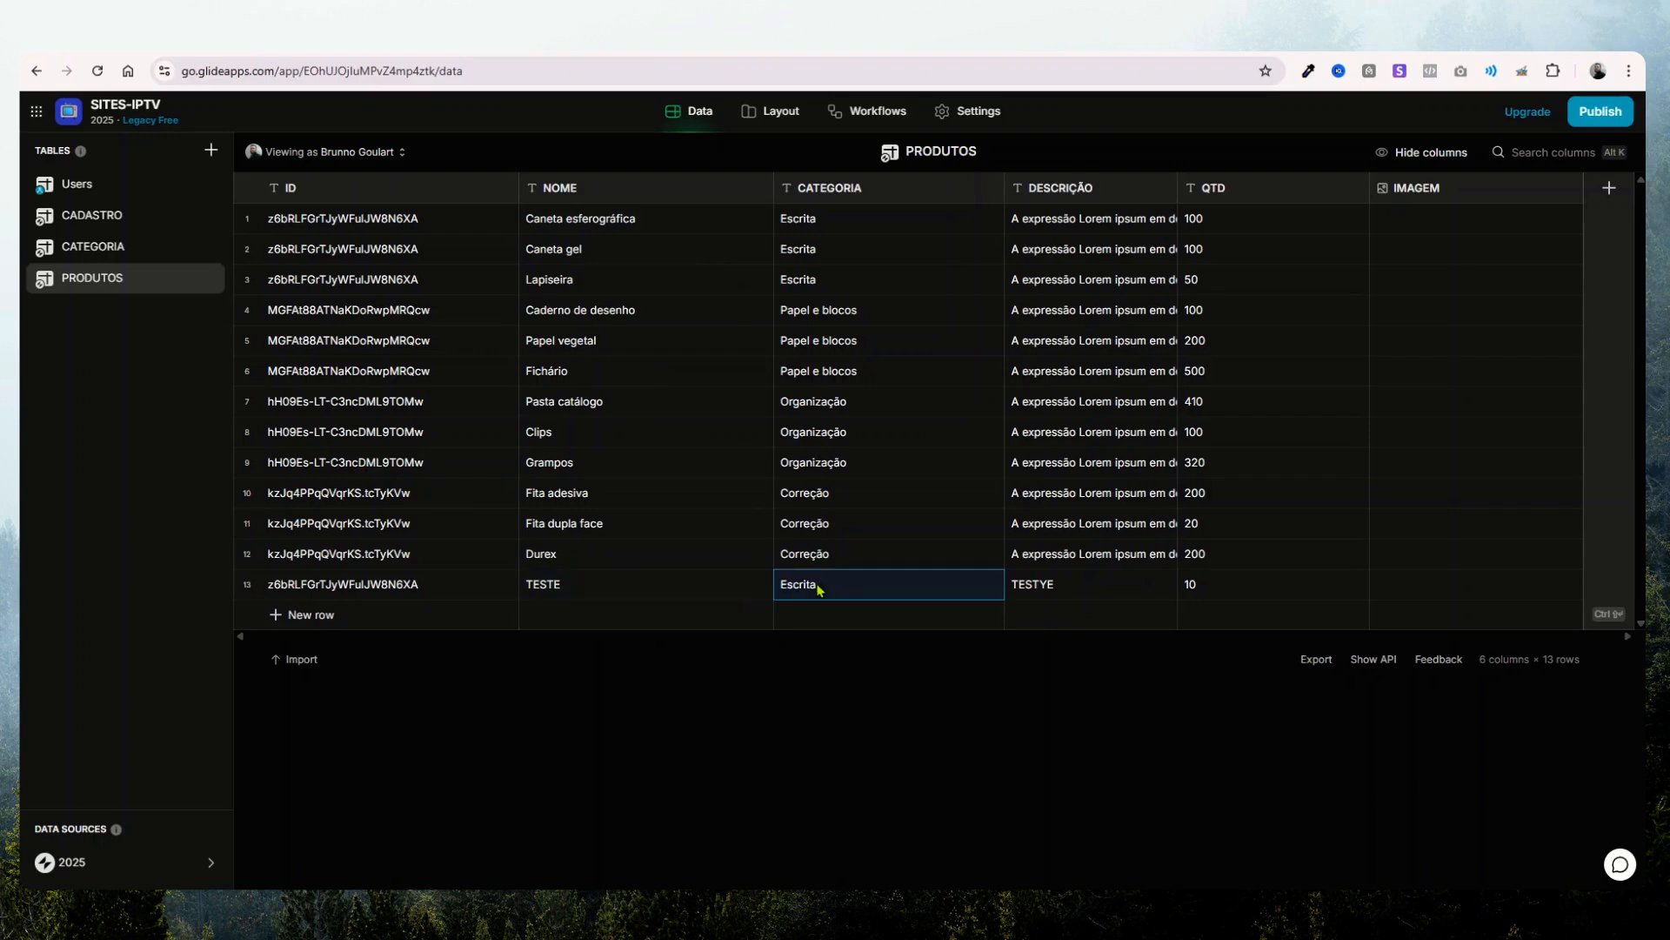
click(1075, 589)
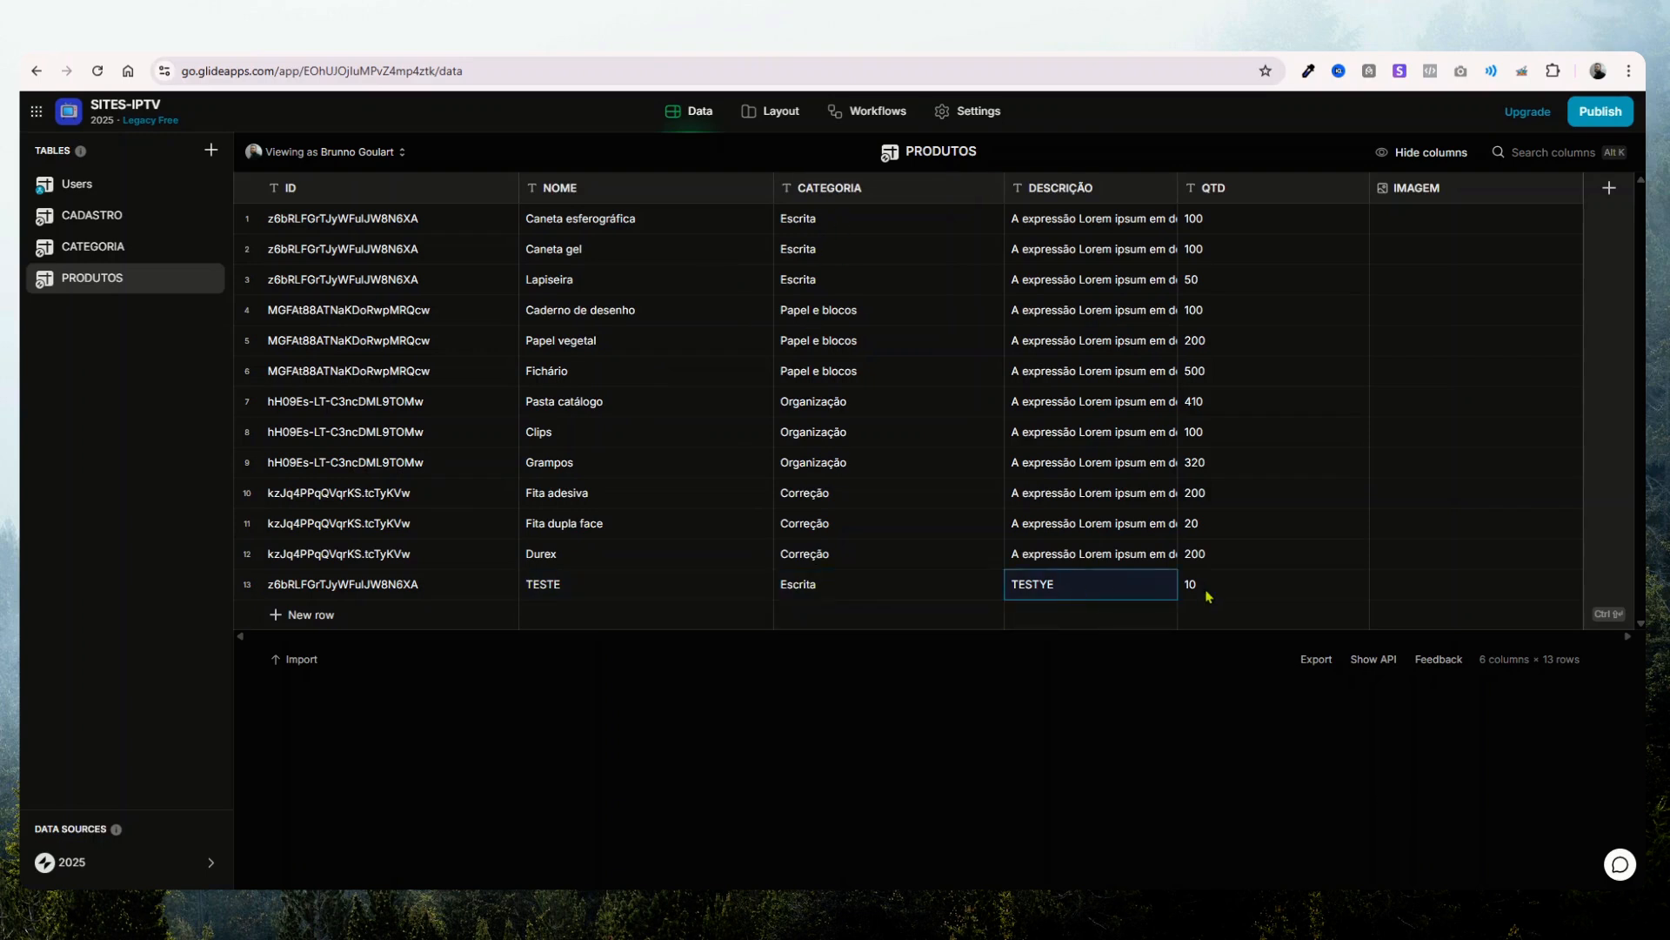
click(1208, 592)
click(318, 592)
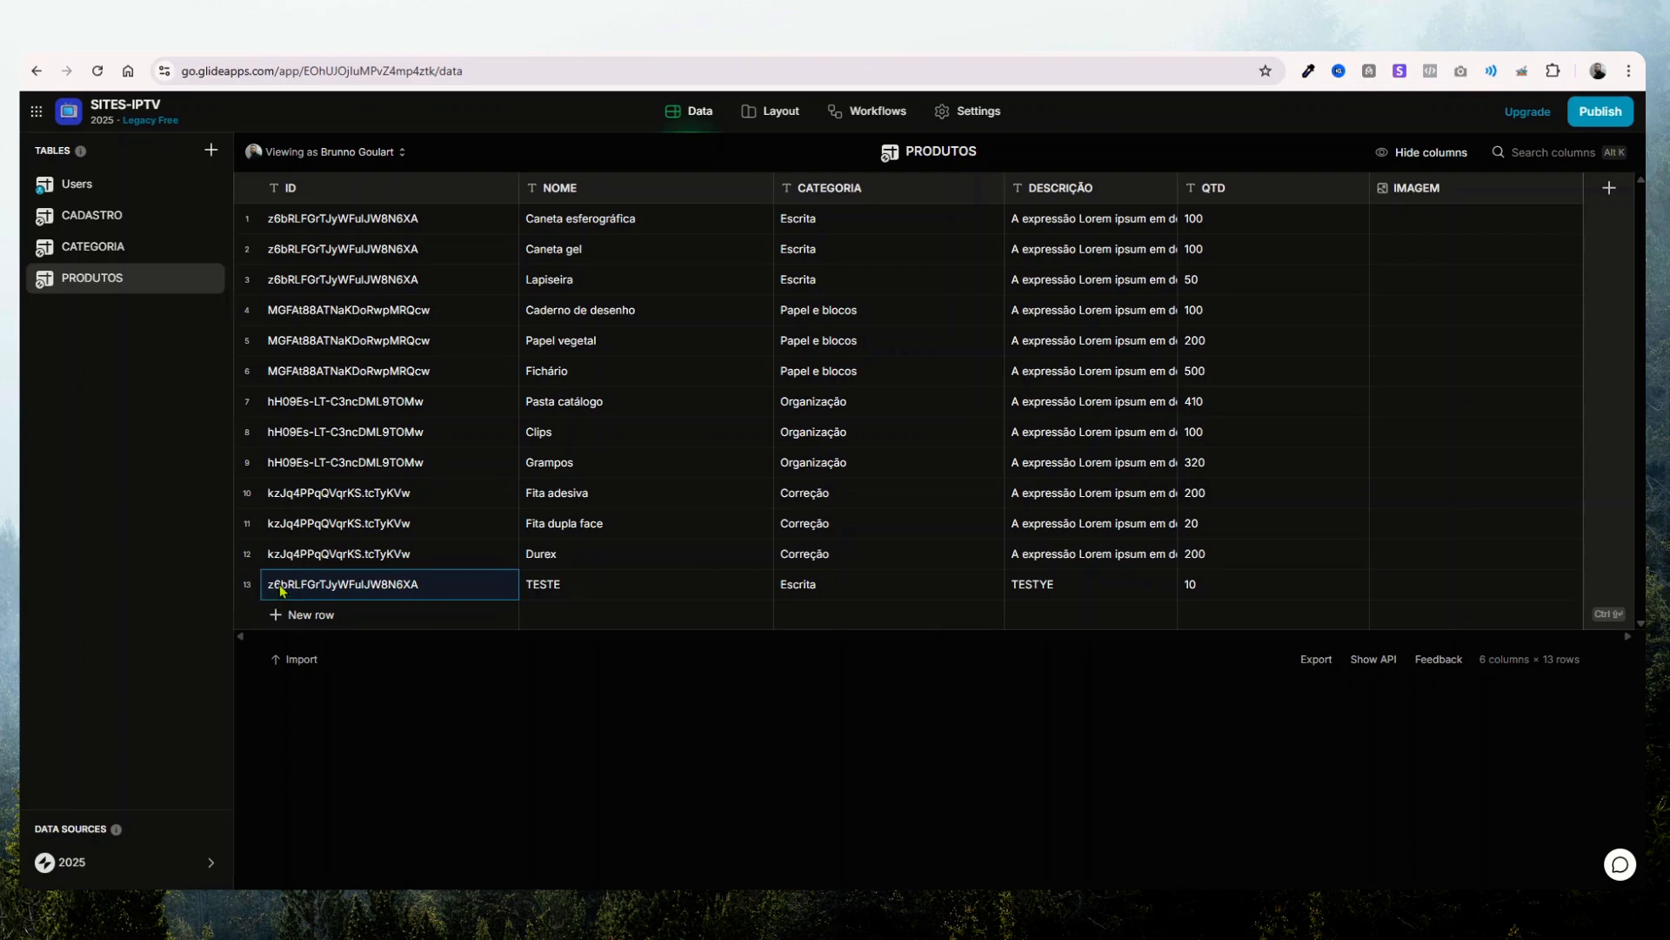
- Inspect the Escrita row's relation in the CATEGORIA data table and return to the category cards in the layout preview
click(79, 252)
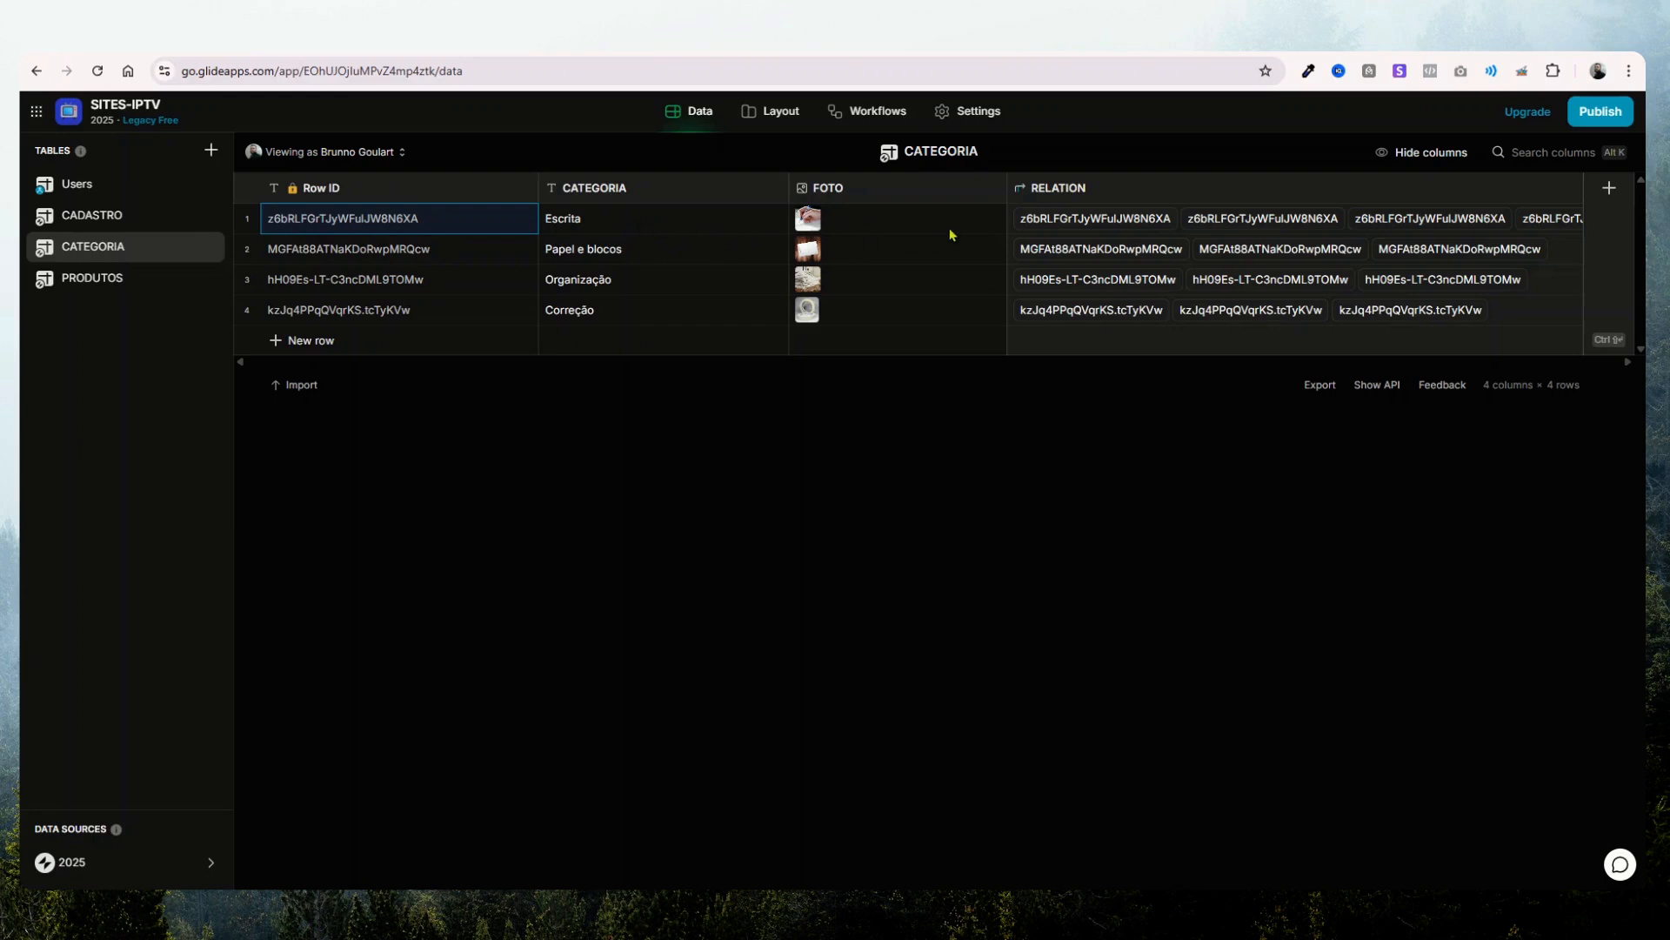
click(1106, 227)
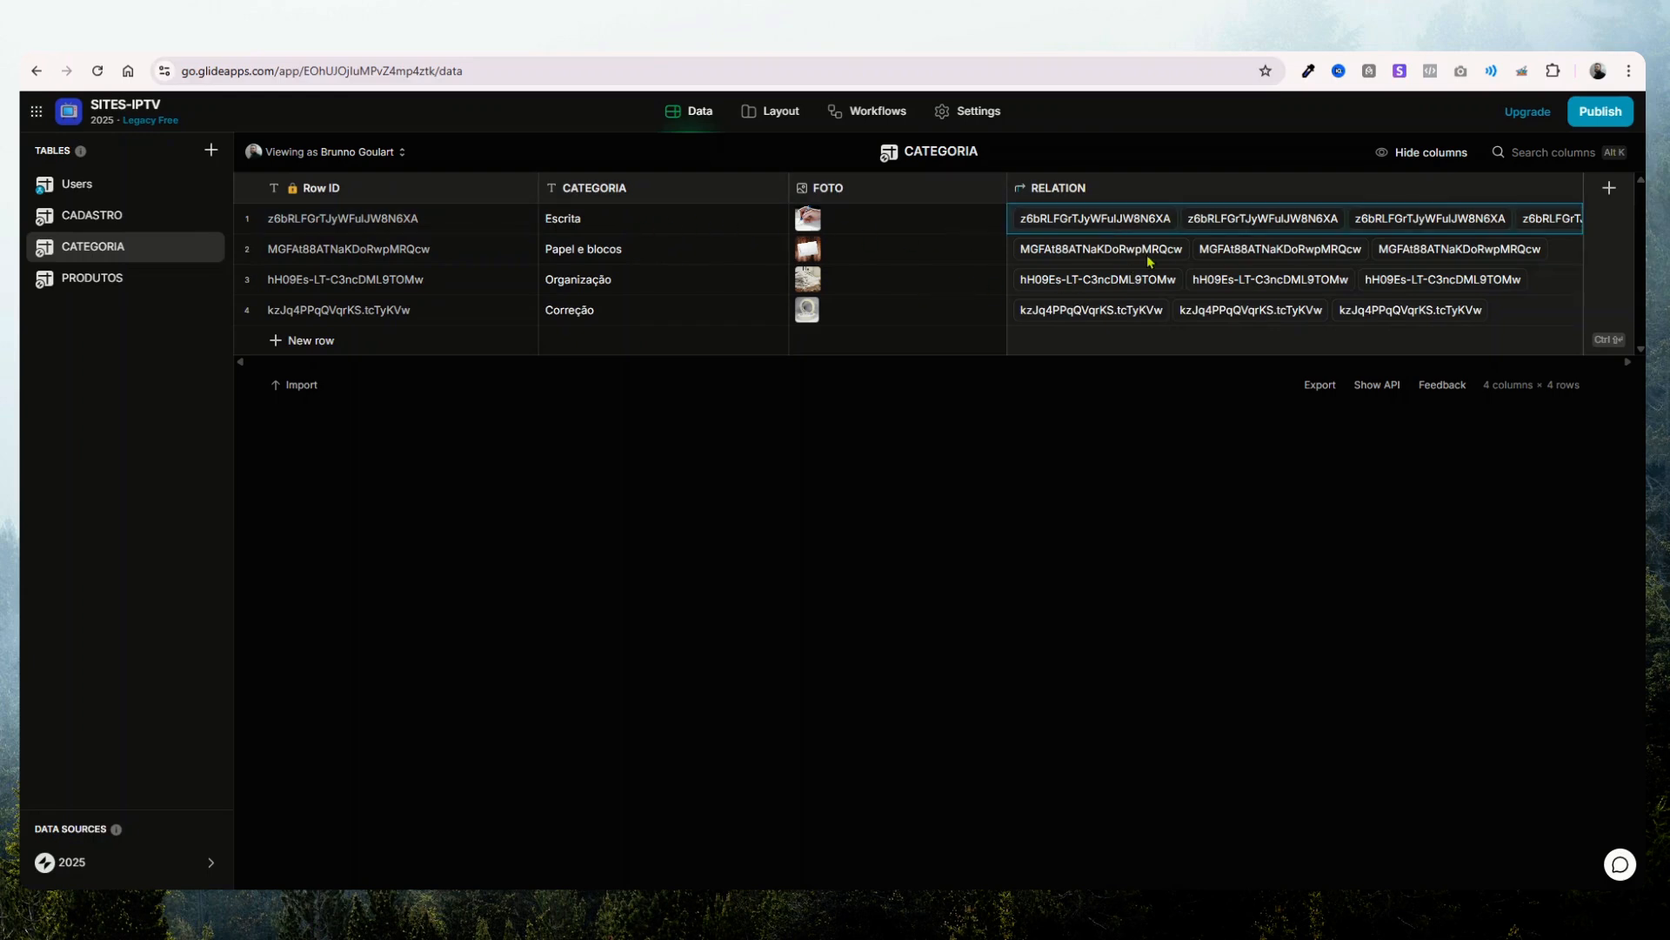
click(787, 117)
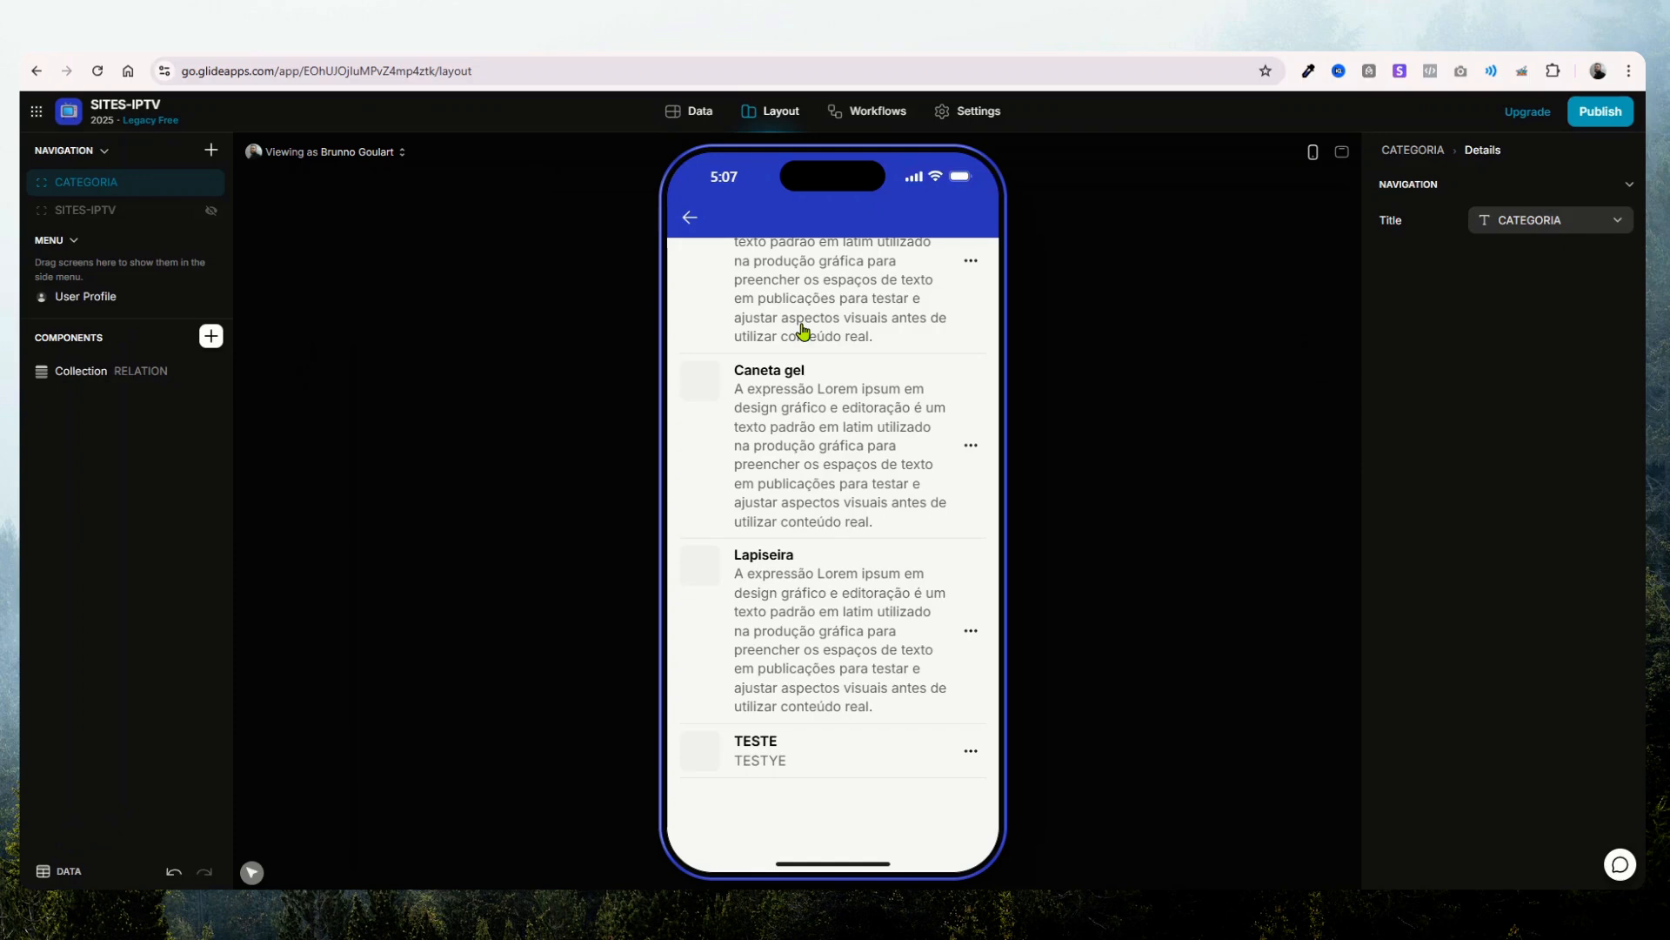
click(689, 218)
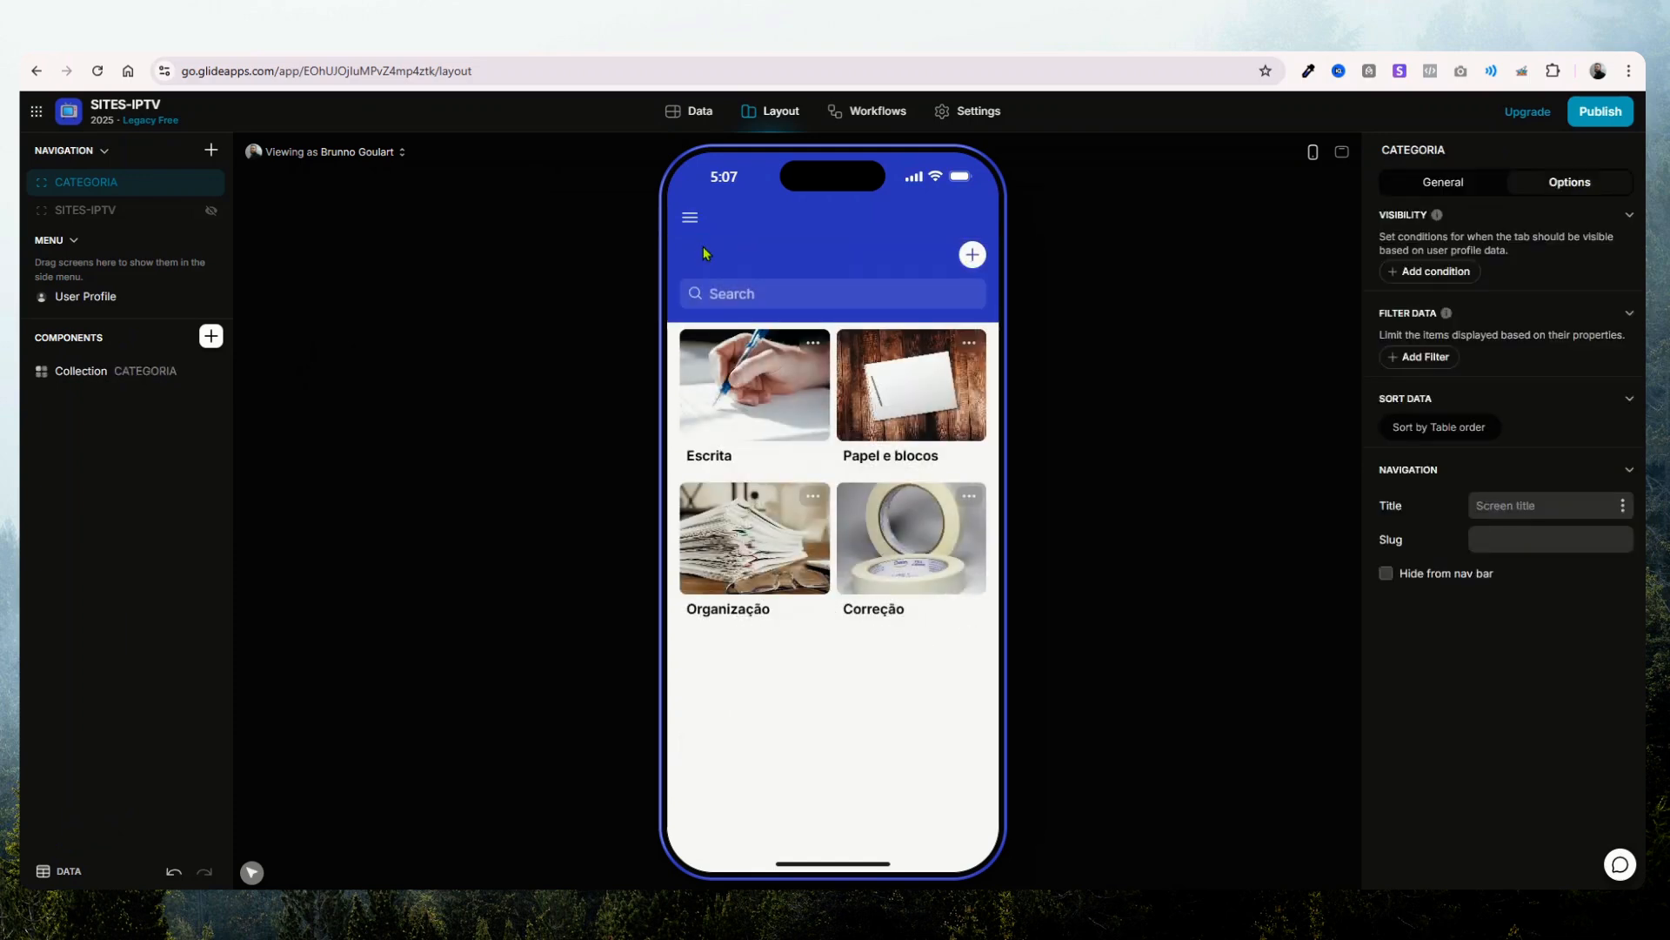